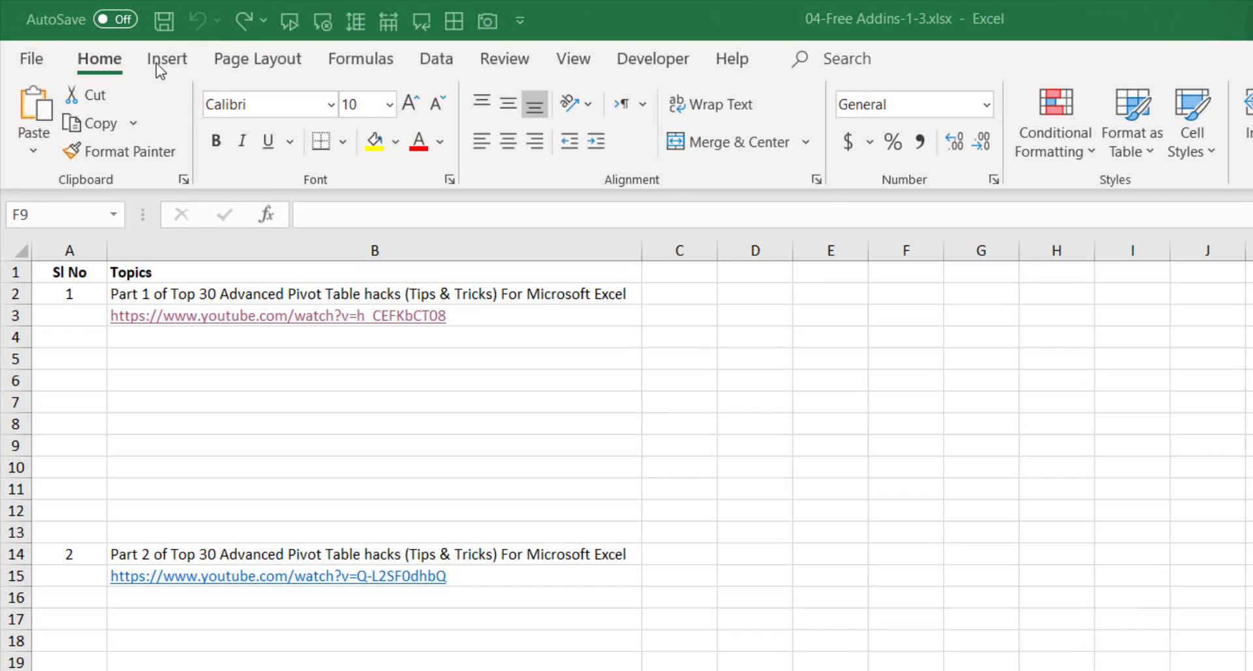
Show the Insert ribbon and go to Get Add-ins beside the Pivot Table hack topics.
{"action": "left_click", "coordinate": [155, 61]}
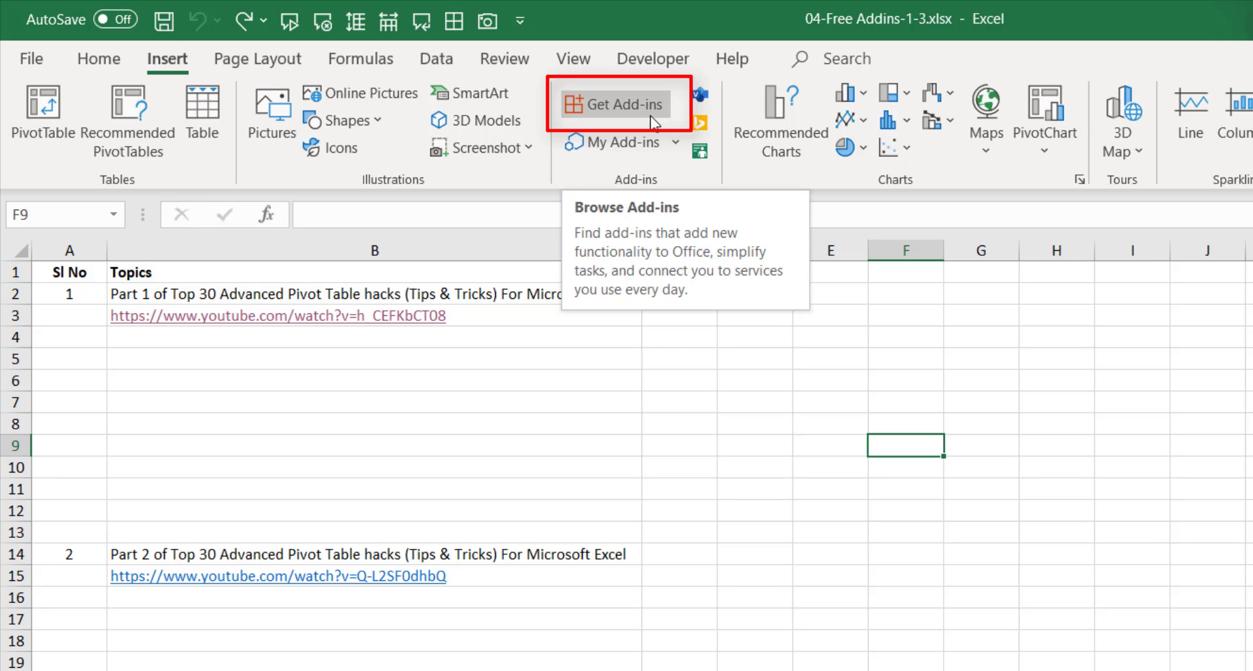
{"action": "left_click", "coordinate": [629, 110]}
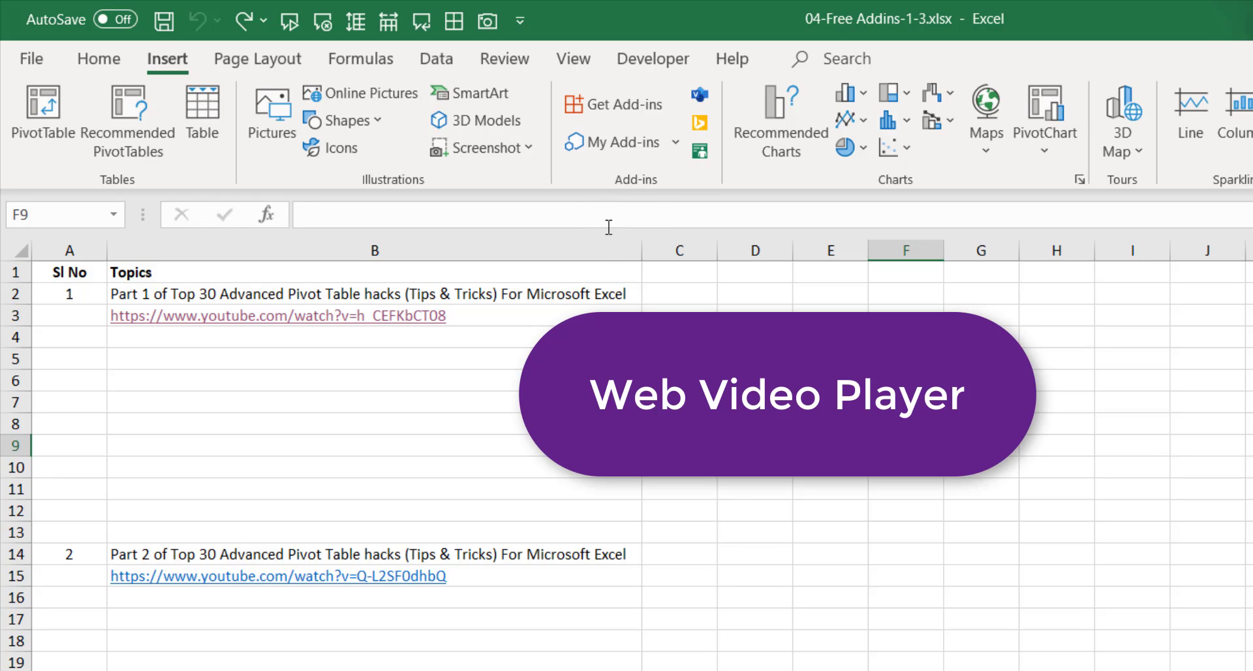
{"action": "left_click", "coordinate": [362, 361]}
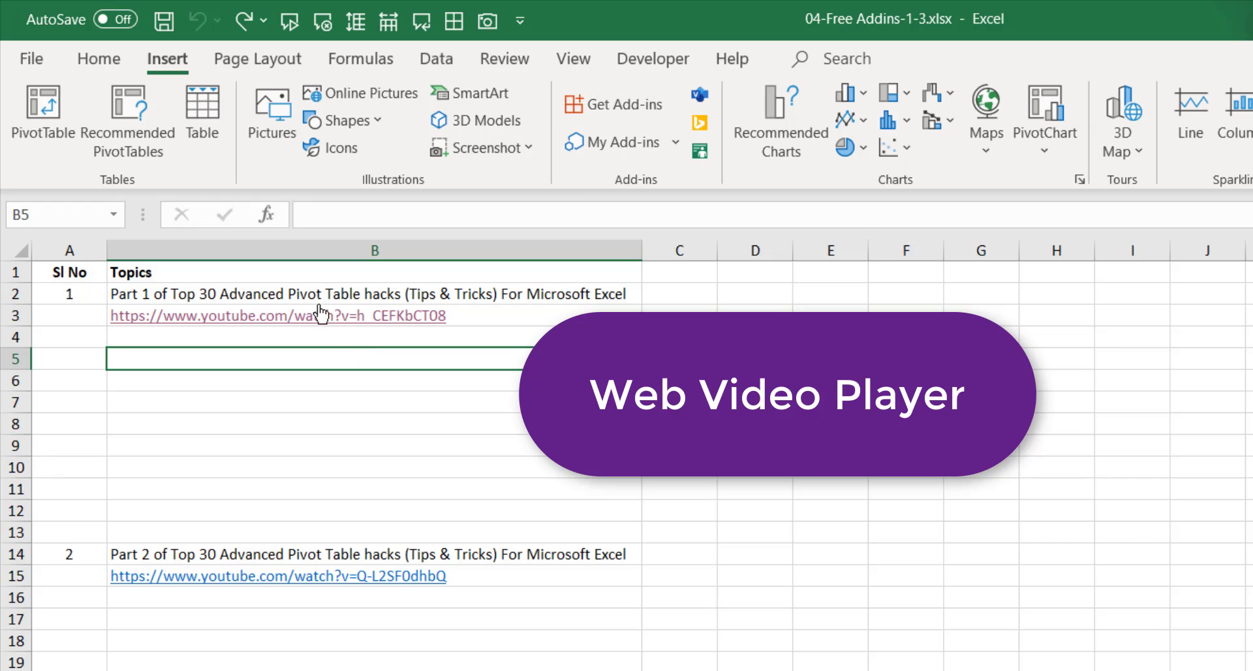
{"action": "left_click", "coordinate": [258, 276]}
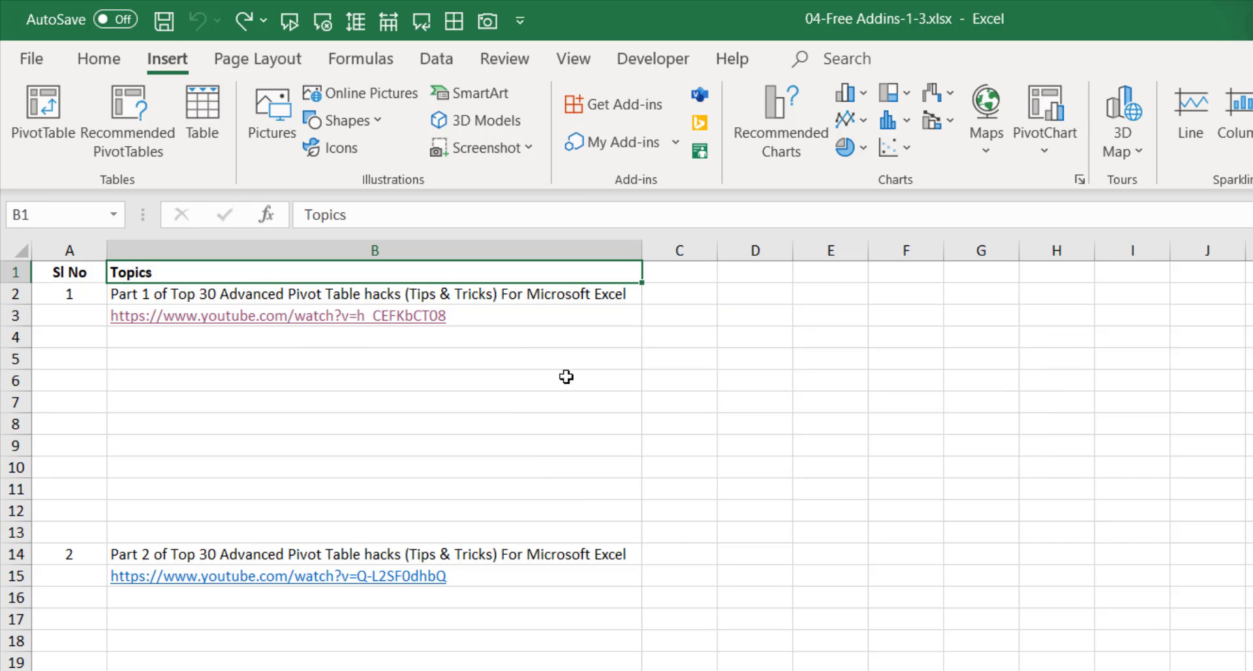
{"action": "left_click", "coordinate": [526, 555]}
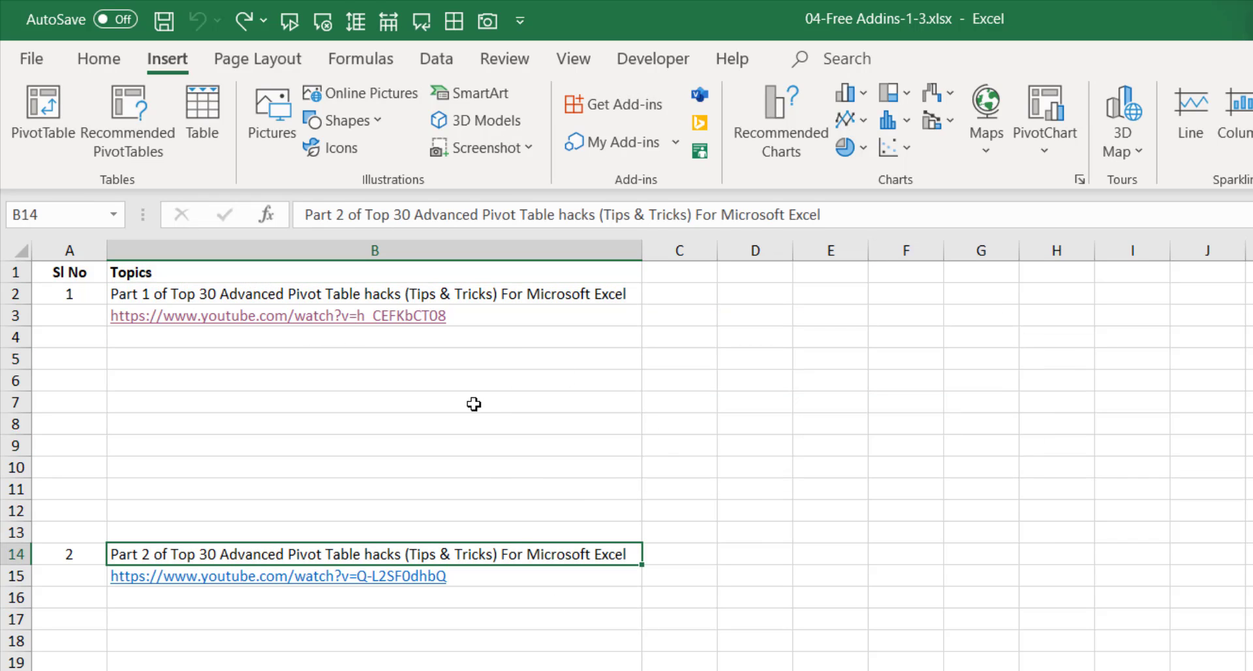
{"action": "left_click", "coordinate": [447, 287]}
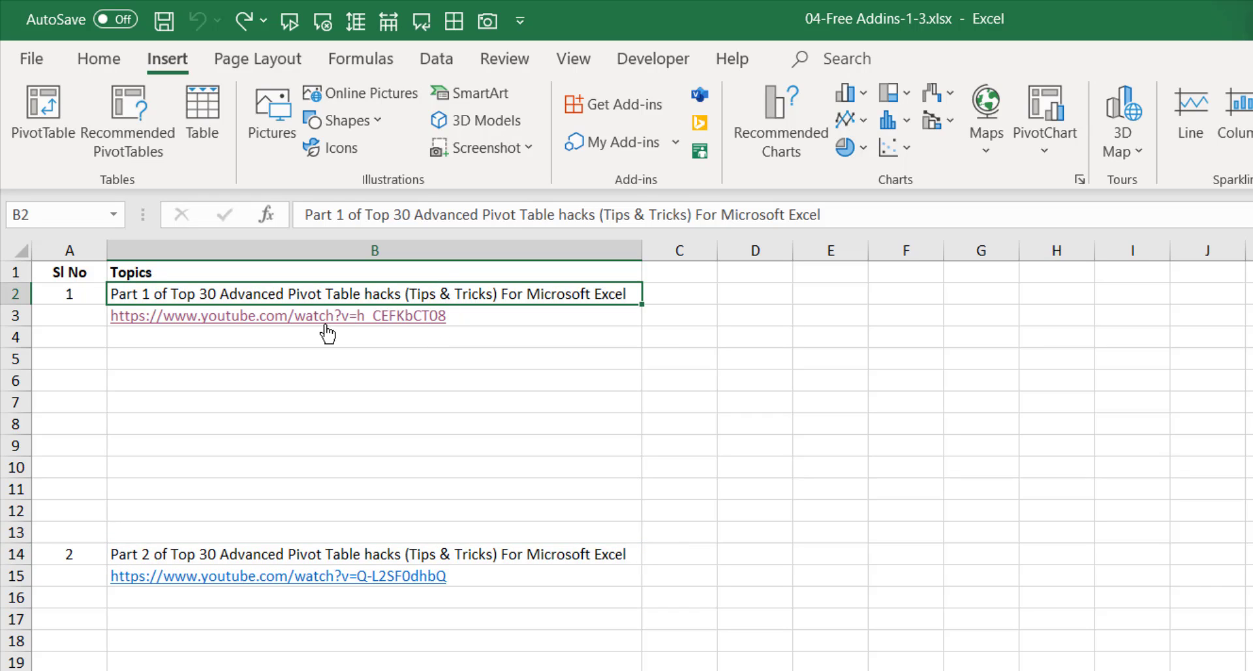
{"action": "left_click", "coordinate": [512, 322]}
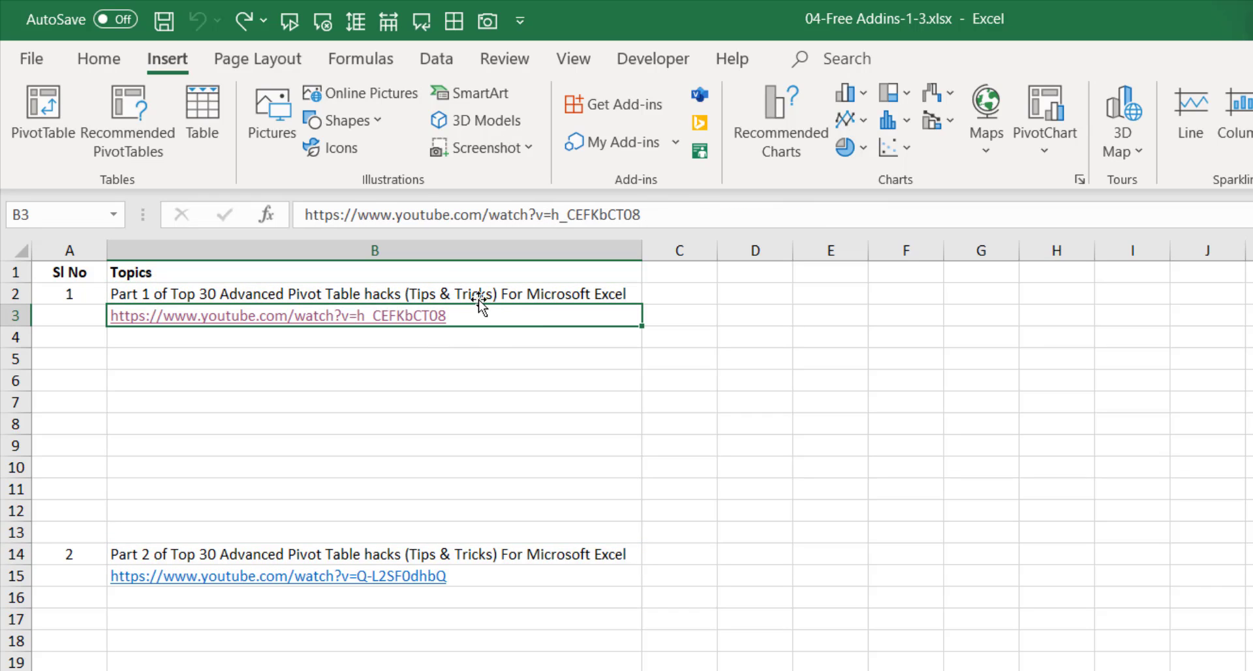
{"action": "left_click", "coordinate": [212, 285]}
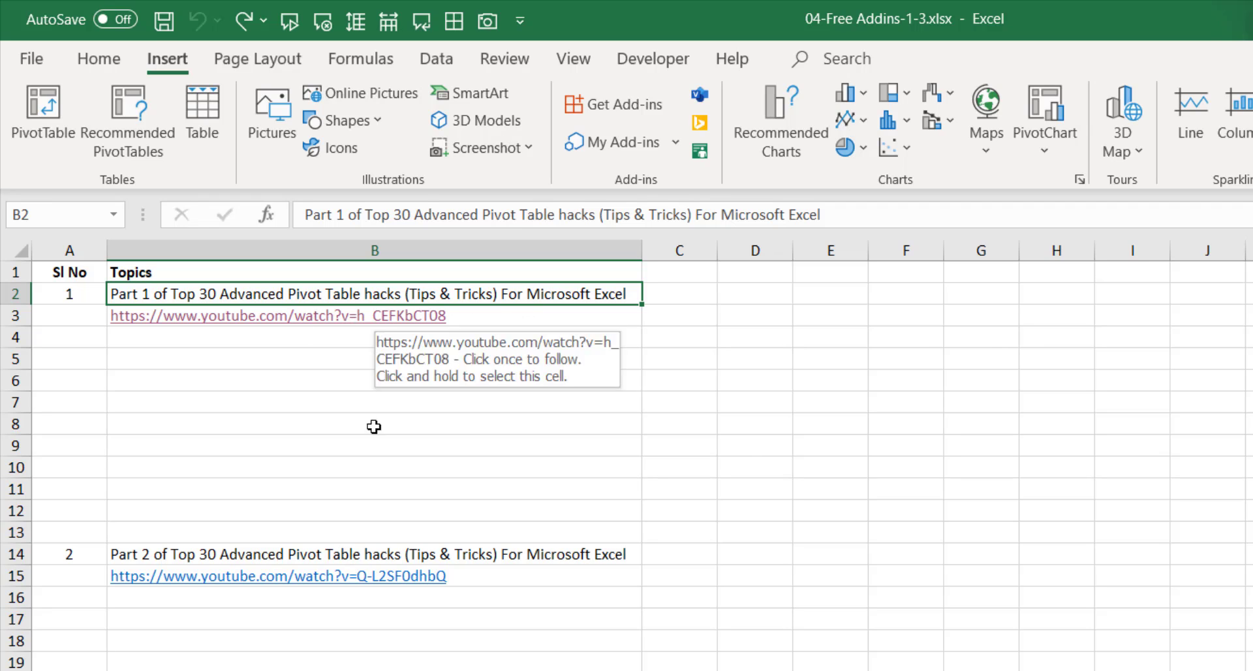
{"action": "left_click", "coordinate": [161, 554]}
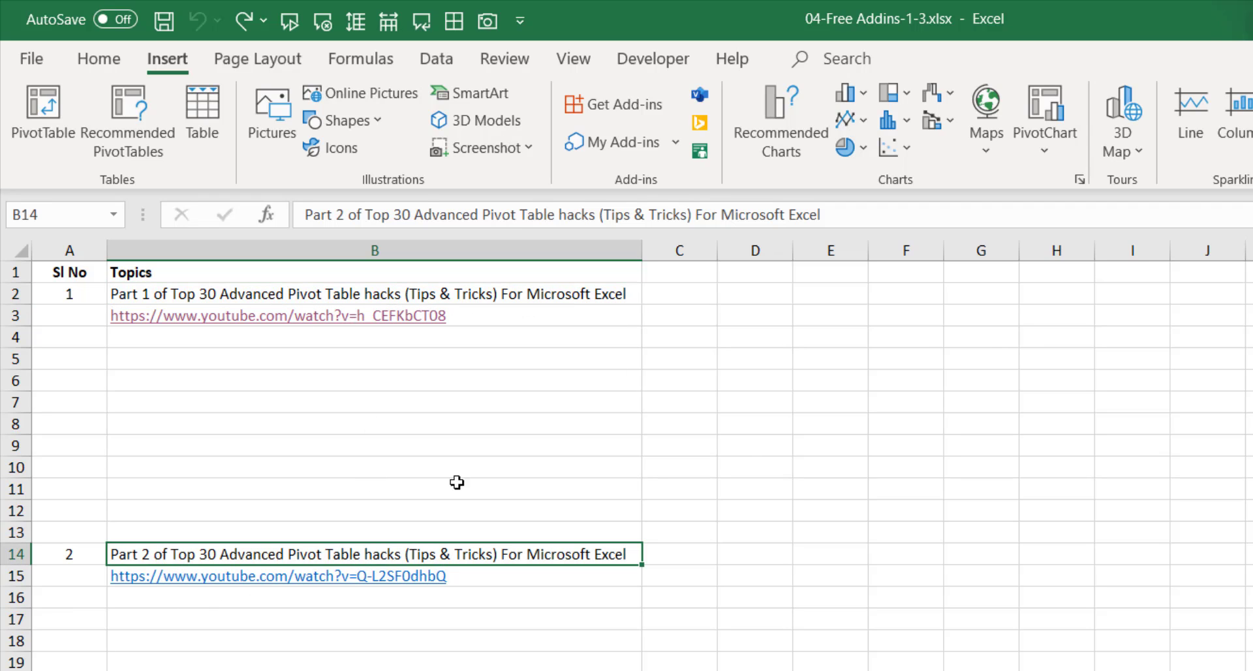
{"action": "left_click", "coordinate": [488, 294]}
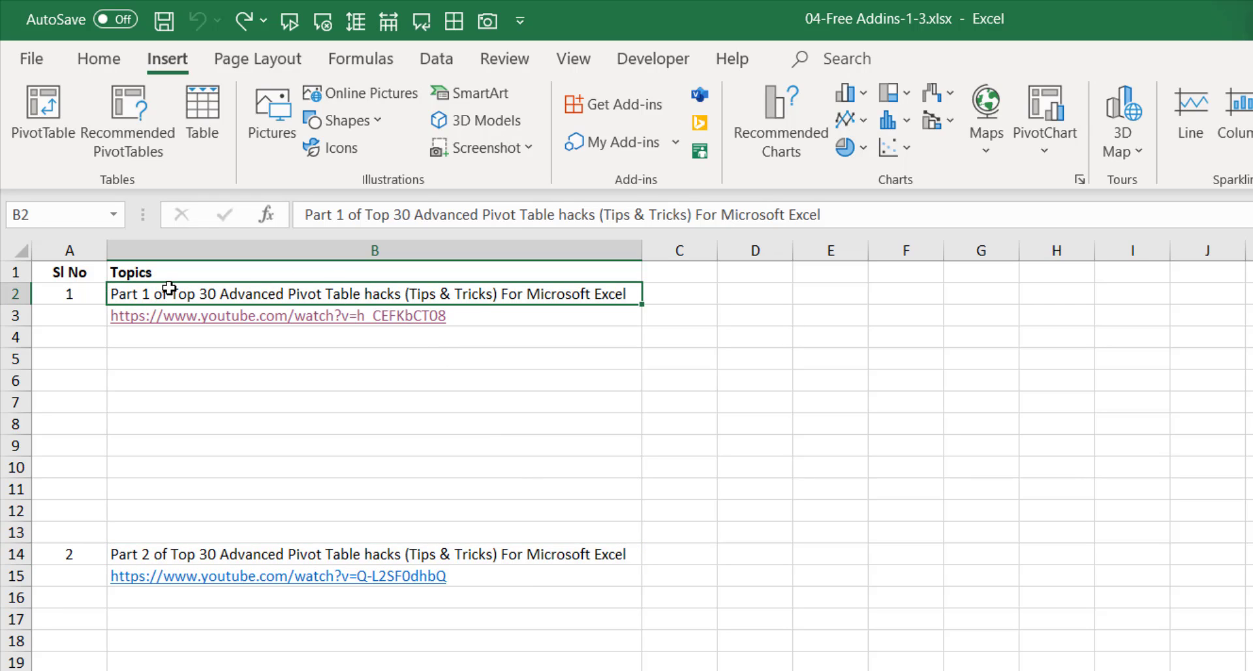
{"action": "left_click", "coordinate": [240, 317]}
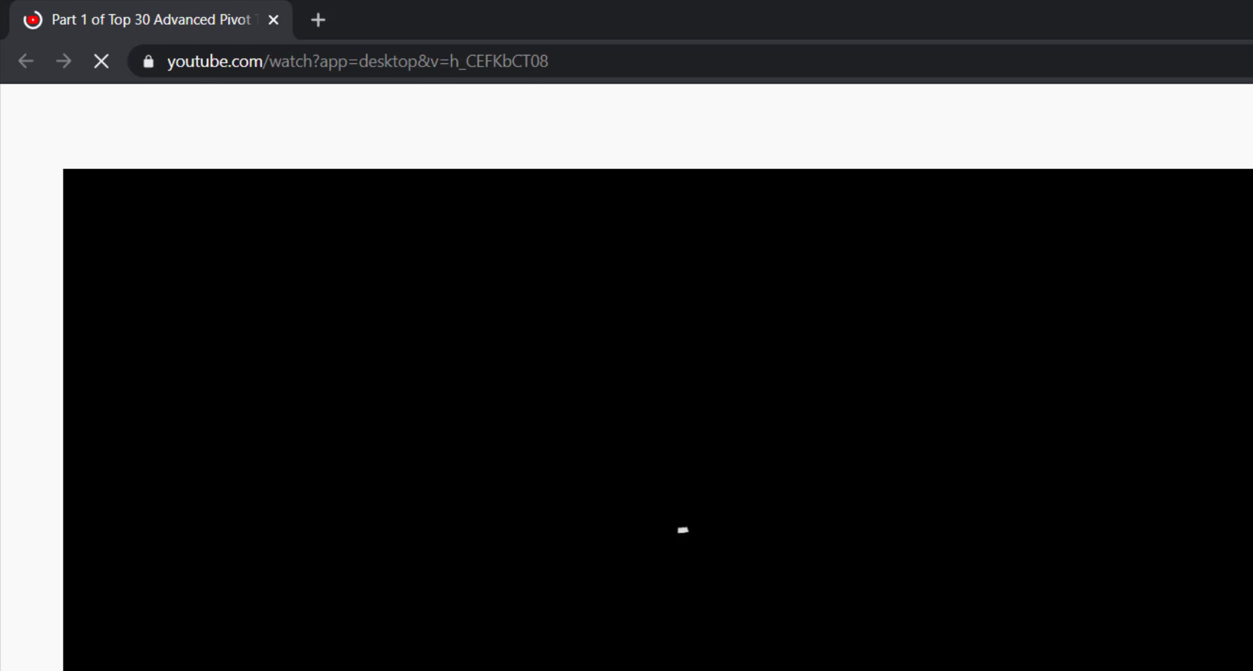
{"action": "key", "text": "alt+Tab"}
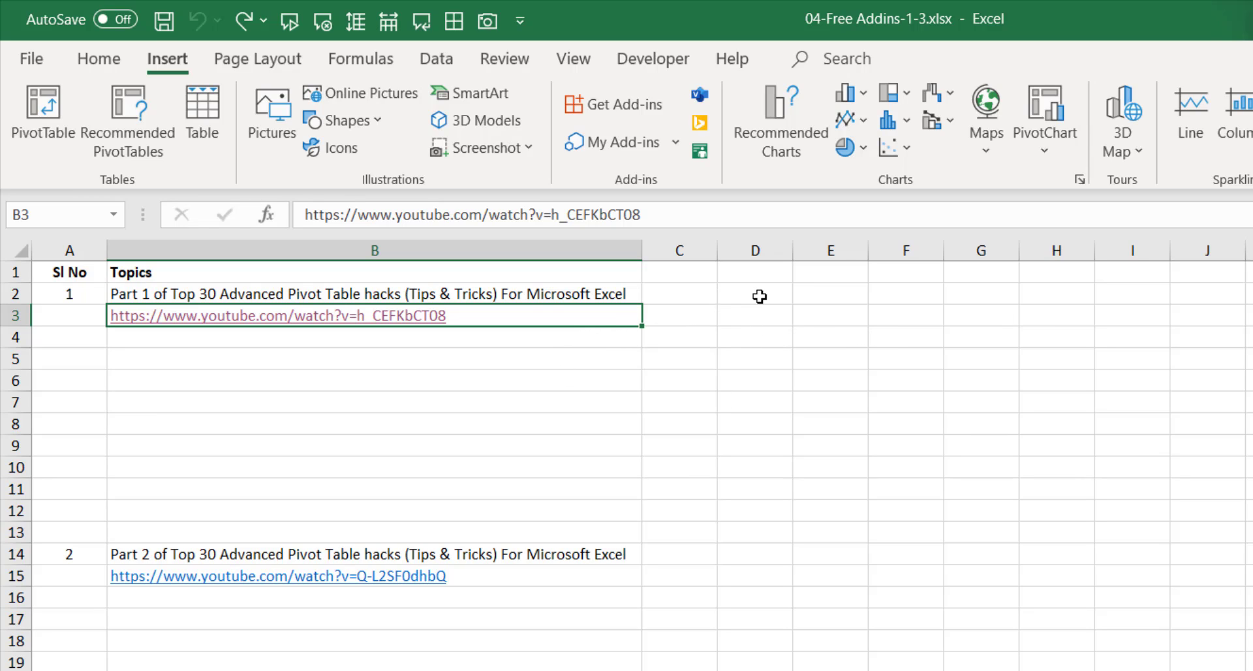
Search the add-ins store for 'web video' and install the Web Video Player add-in.
{"action": "left_click", "coordinate": [653, 112]}
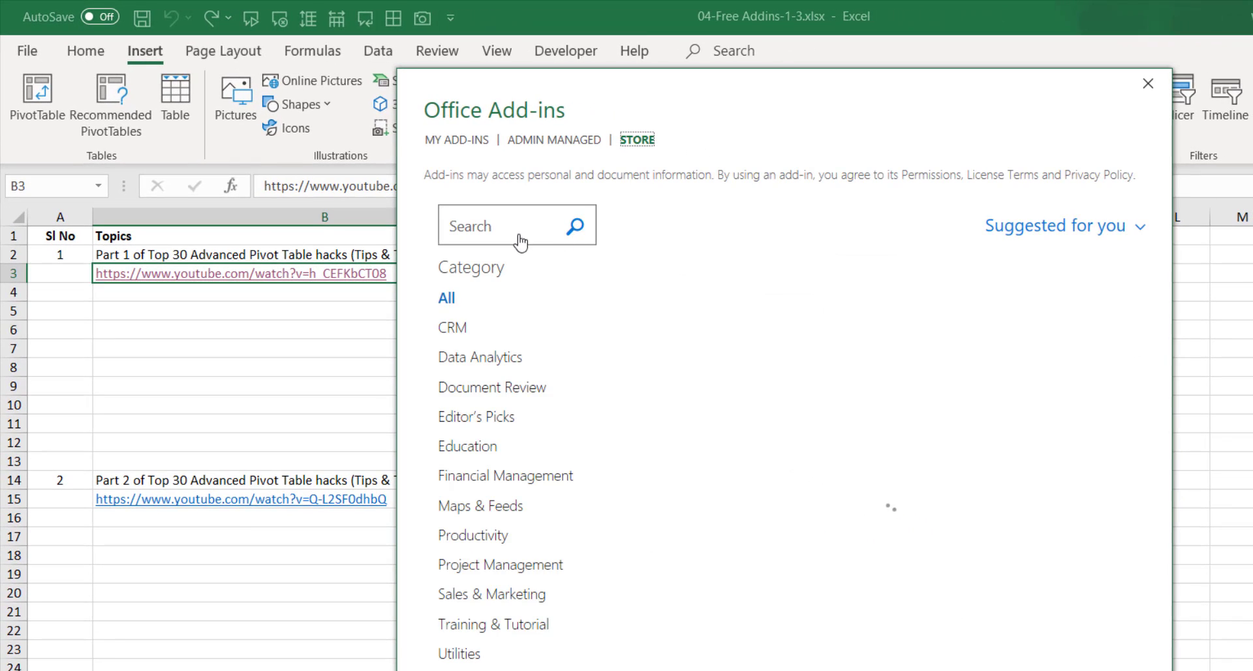
{"action": "left_click", "coordinate": [514, 229]}
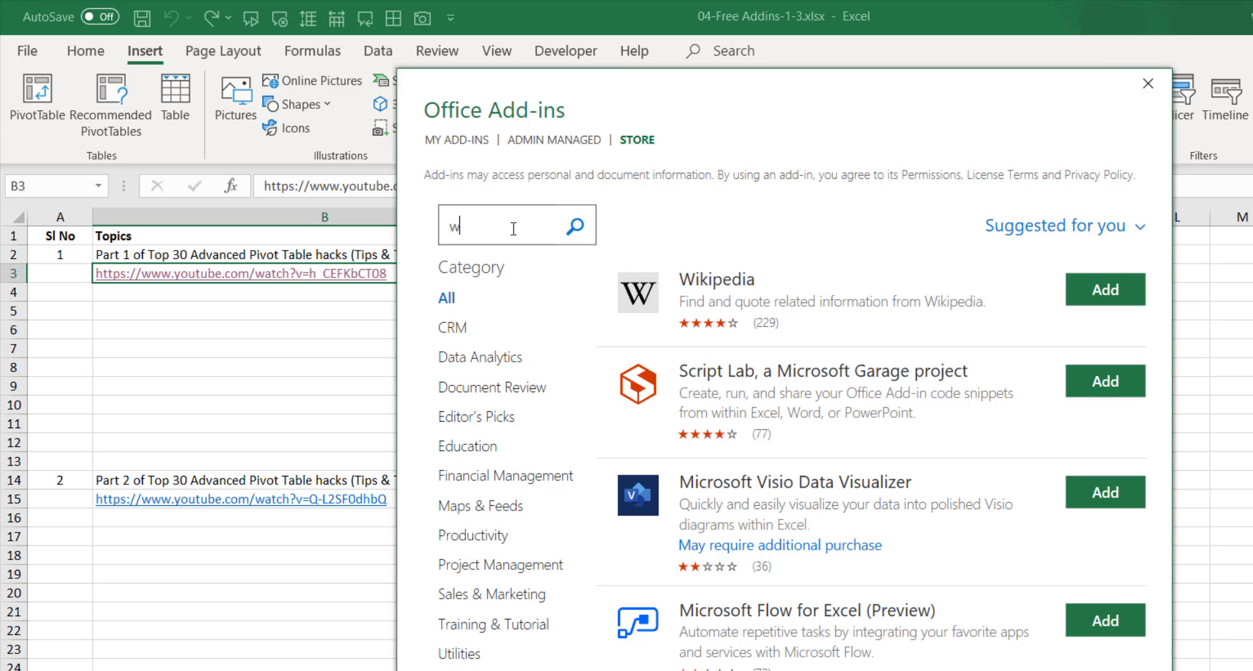
{"action": "type", "text": "web video"}
{"action": "key", "text": "Return"}
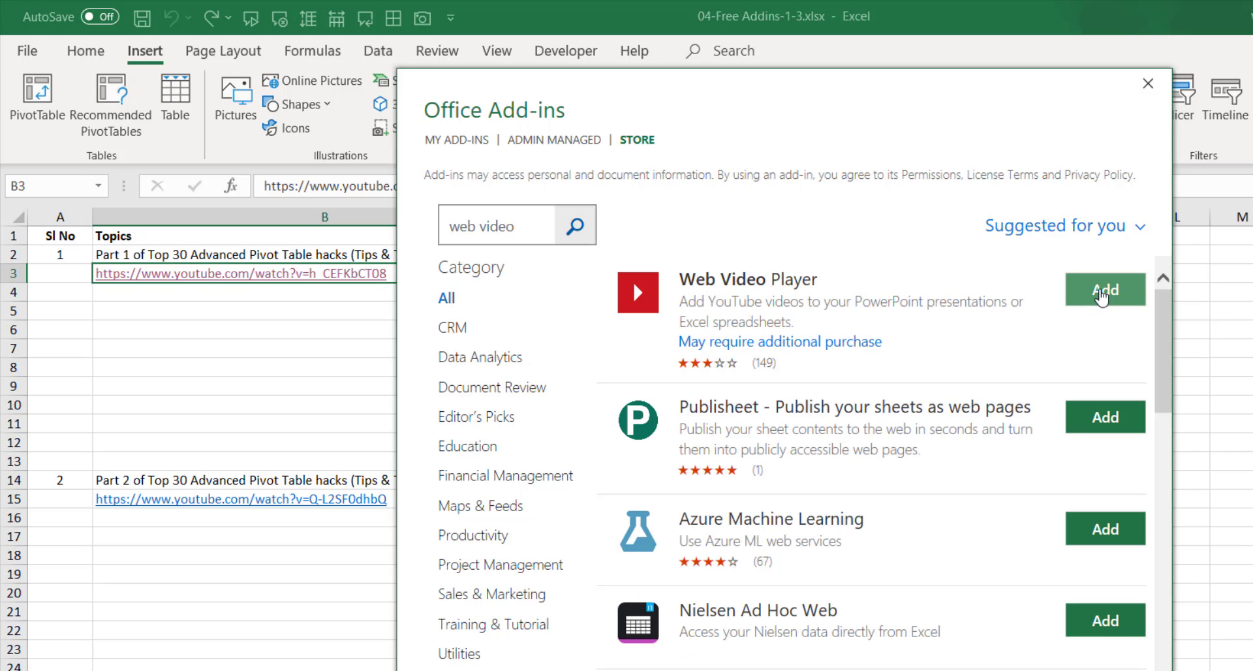
{"action": "left_click", "coordinate": [1102, 297]}
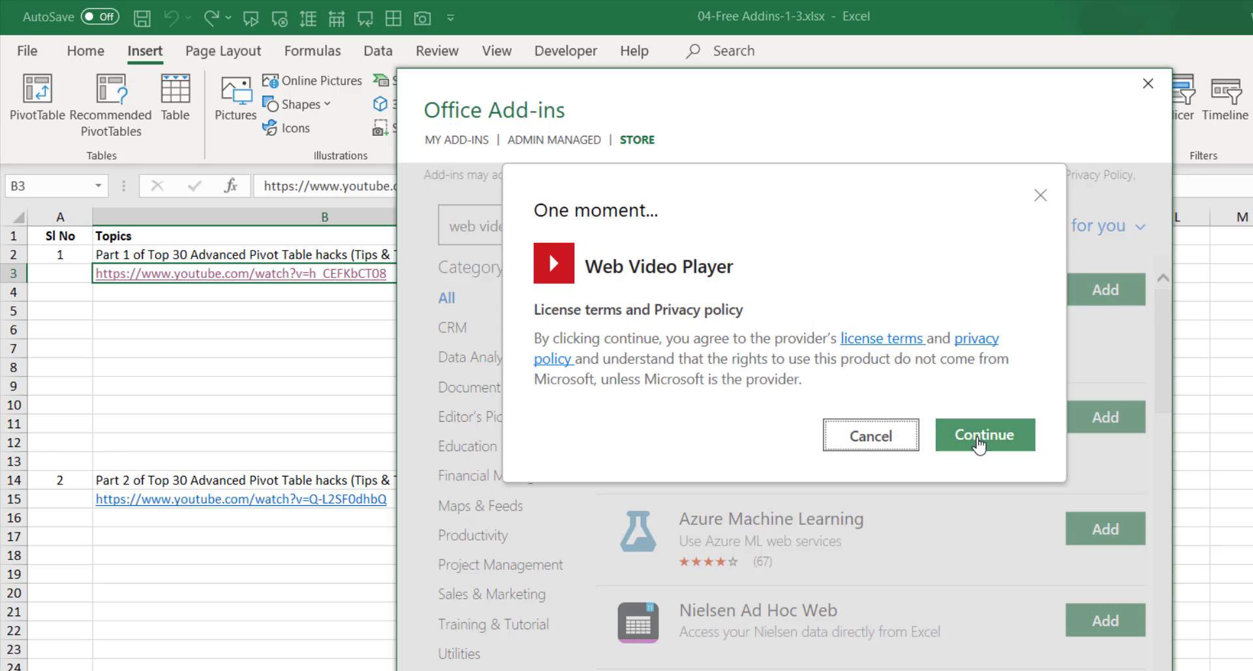
{"action": "left_click", "coordinate": [910, 436]}
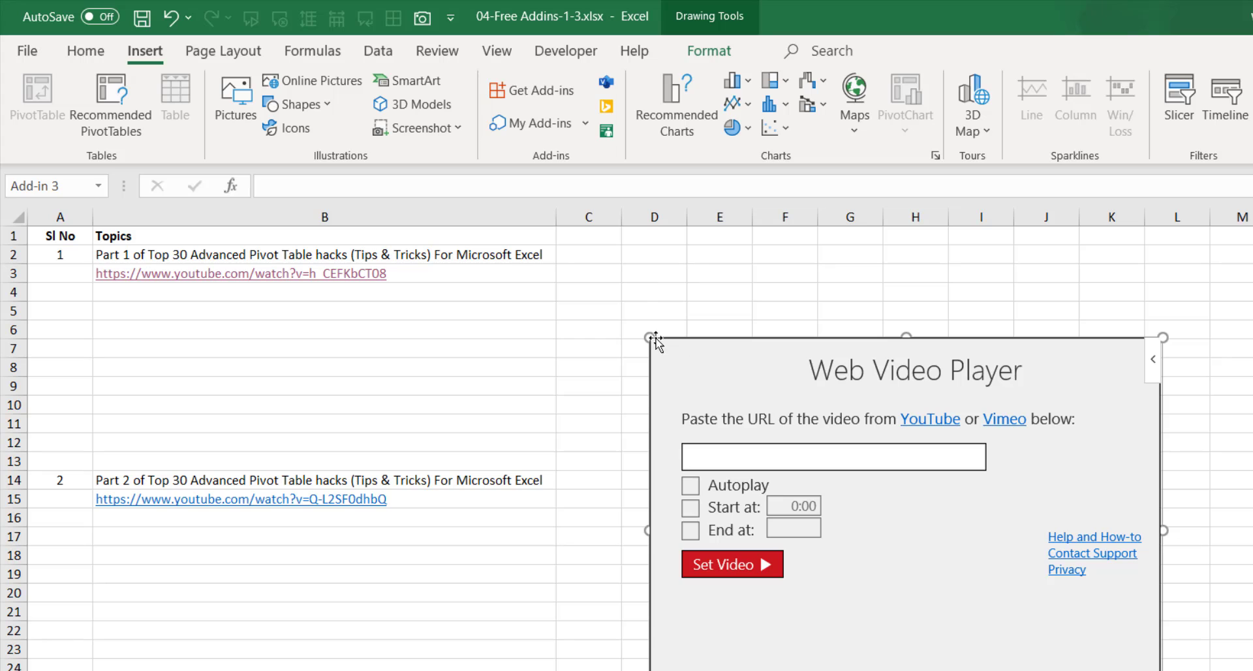
Move the player beside Part 1 and load the Part 1 link from B3 into it.
{"action": "left_click_drag", "start_coordinate": [651, 338], "coordinate": [576, 246]}
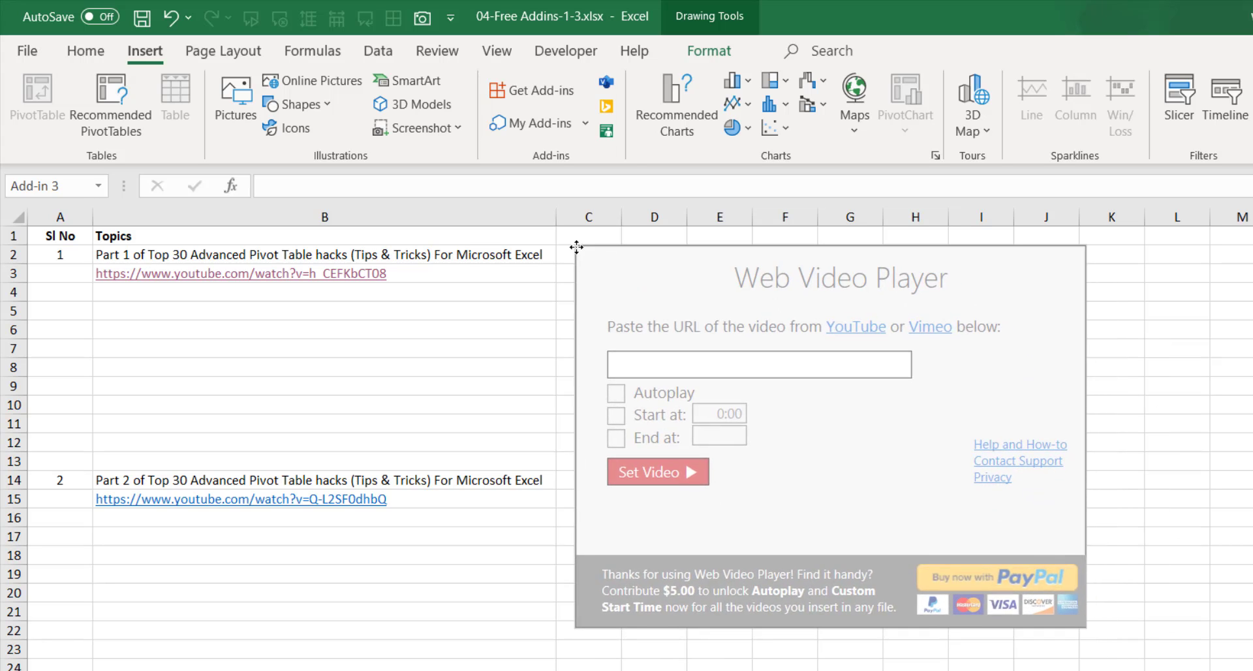
{"action": "left_click", "coordinate": [673, 370]}
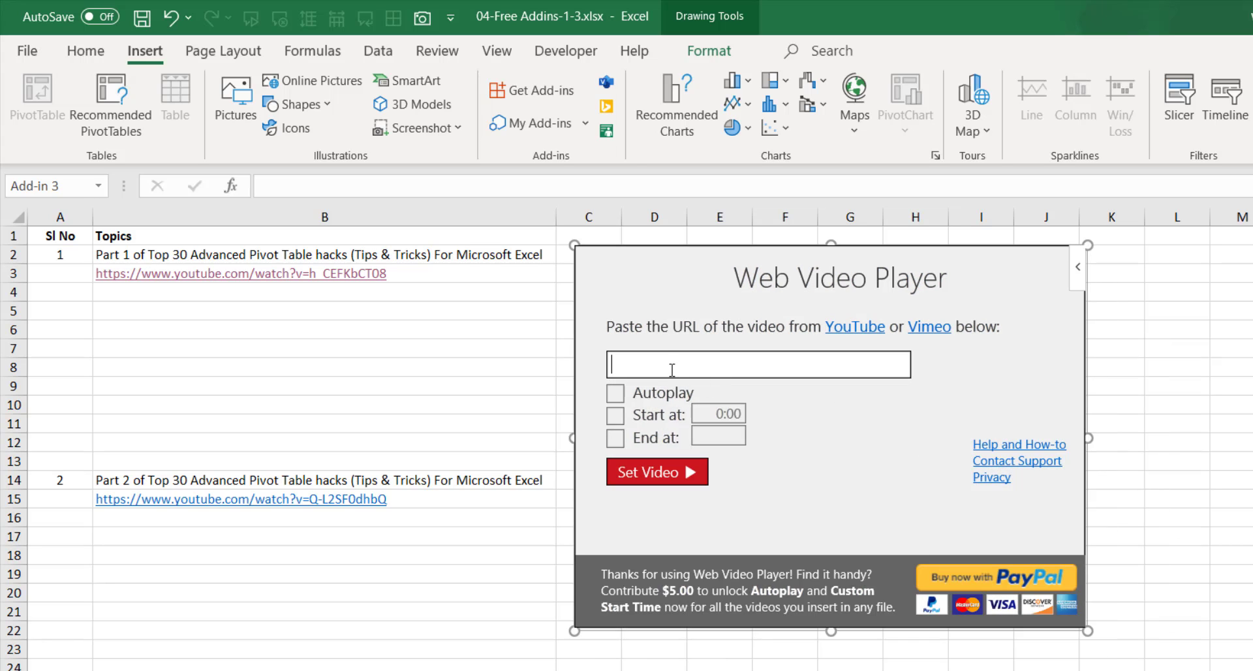
{"action": "left_click", "coordinate": [485, 276]}
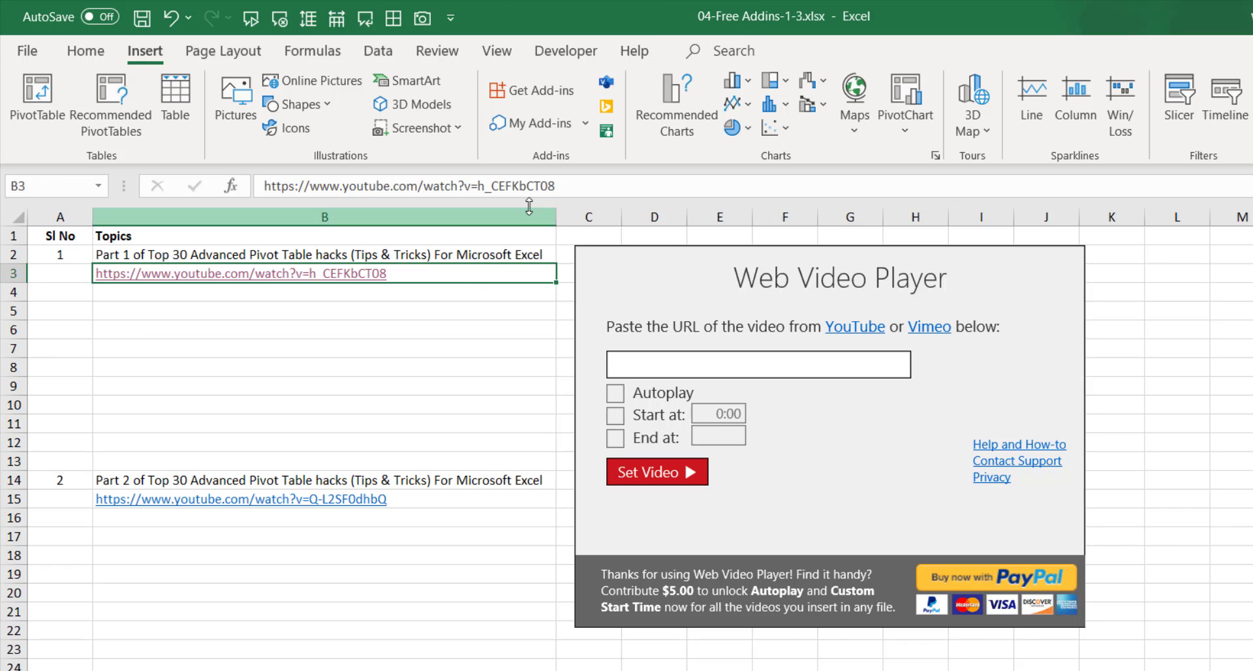
{"action": "key", "text": "F2"}
{"action": "key", "text": "shift+Home"}
{"action": "key", "text": "ctrl+c"}
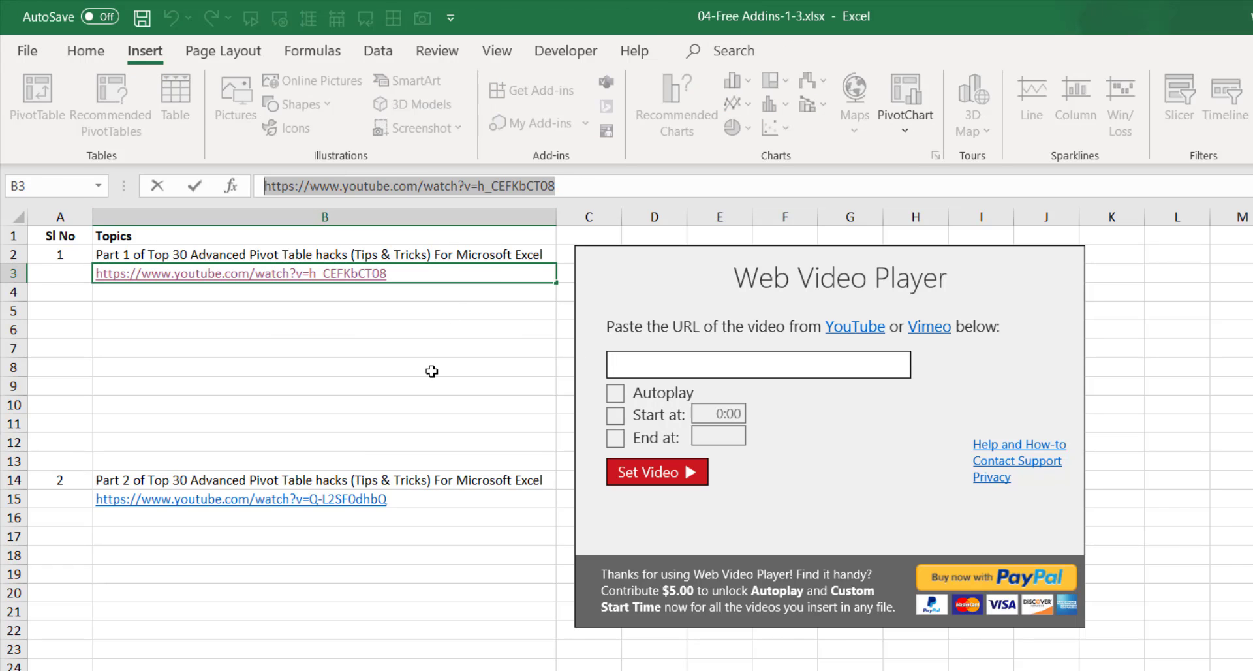
{"action": "left_click", "coordinate": [657, 367]}
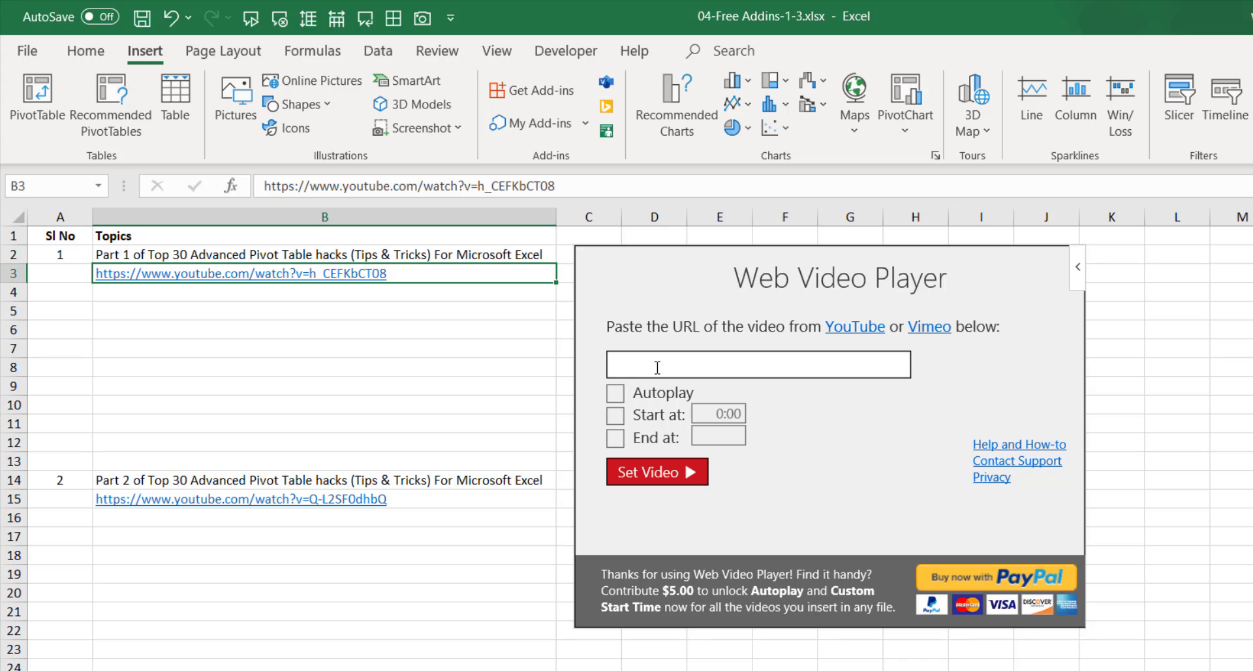
{"action": "key", "text": "ctrl+v"}
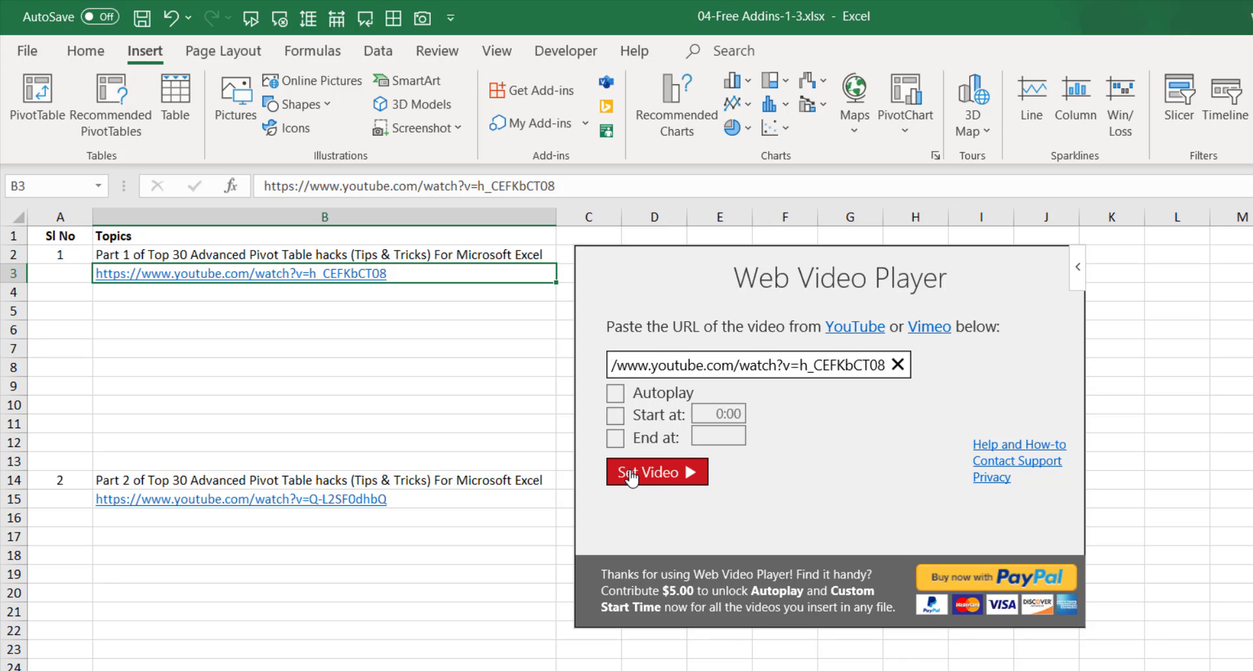
{"action": "left_click", "coordinate": [631, 475]}
Shrink the video player to fit rows 2–13 and start the video playing.
{"action": "left_click", "coordinate": [1084, 634]}
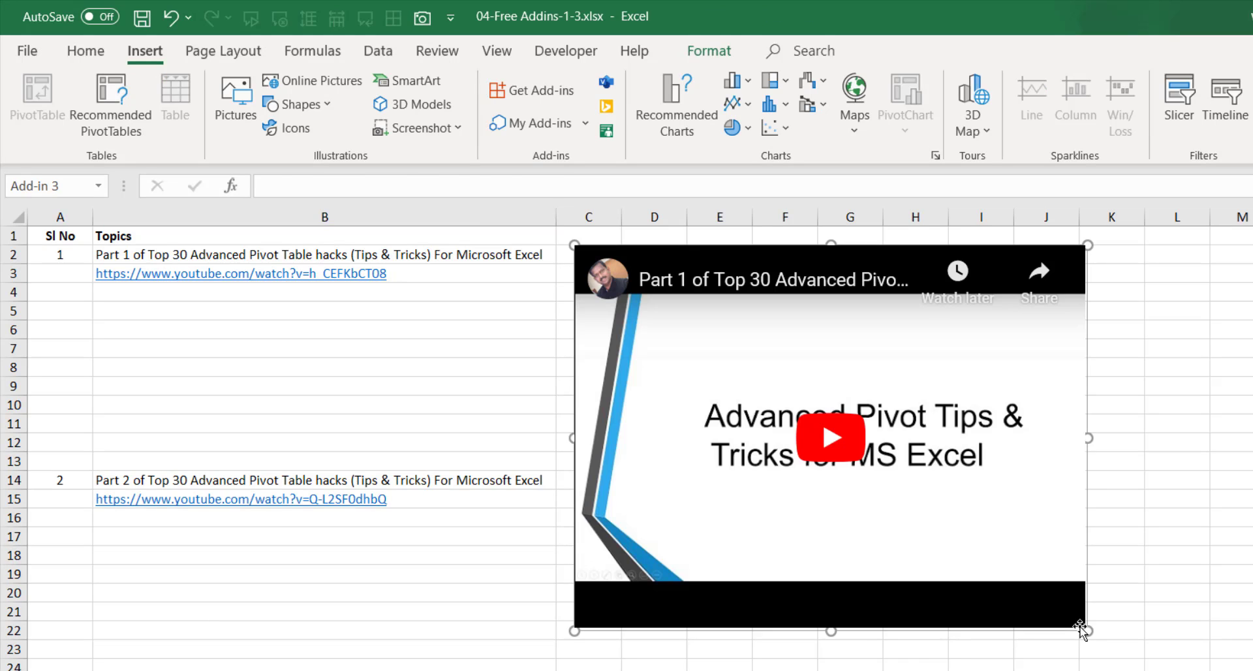
{"action": "mouse_move", "coordinate": [1083, 627]}
{"action": "left_mouse_down"}
{"action": "mouse_move", "coordinate": [1041, 526]}
{"action": "mouse_move", "coordinate": [1048, 439]}
{"action": "mouse_move", "coordinate": [1042, 467]}
{"action": "left_mouse_up"}
{"action": "left_click", "coordinate": [802, 356]}
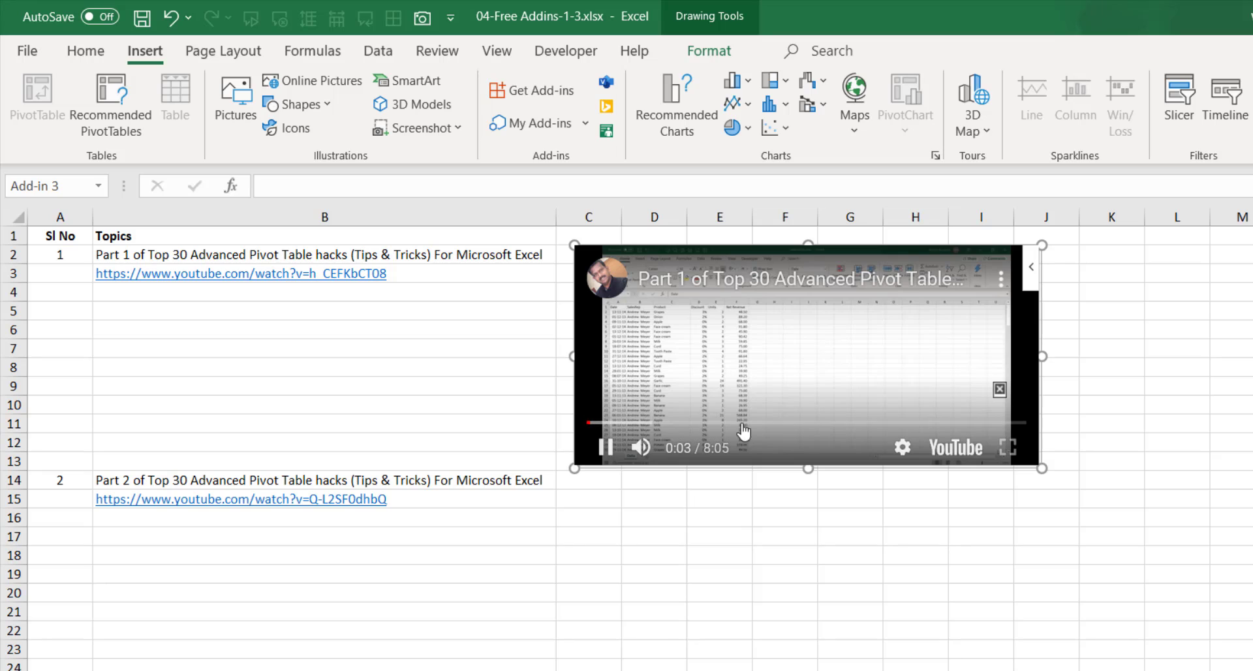
Pause Part 1 and insert a second Web Video Player loaded with the B15 Part 2 link.
{"action": "left_click", "coordinate": [605, 449]}
{"action": "left_click", "coordinate": [587, 498]}
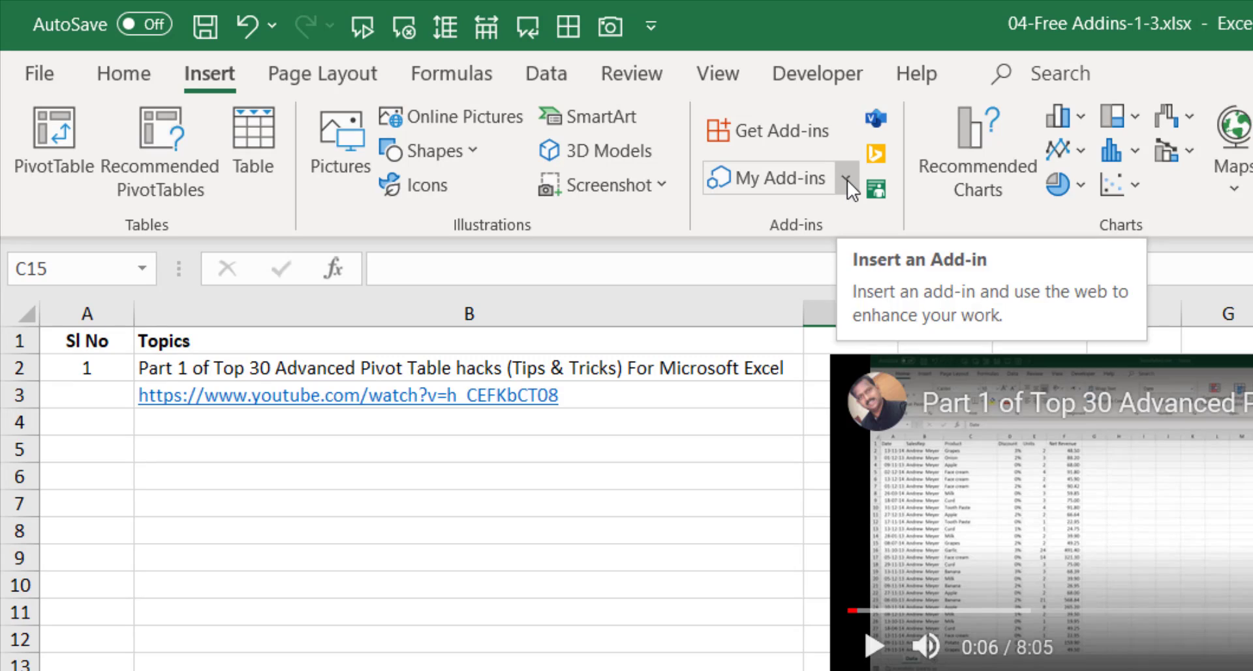
{"action": "left_click", "coordinate": [846, 180]}
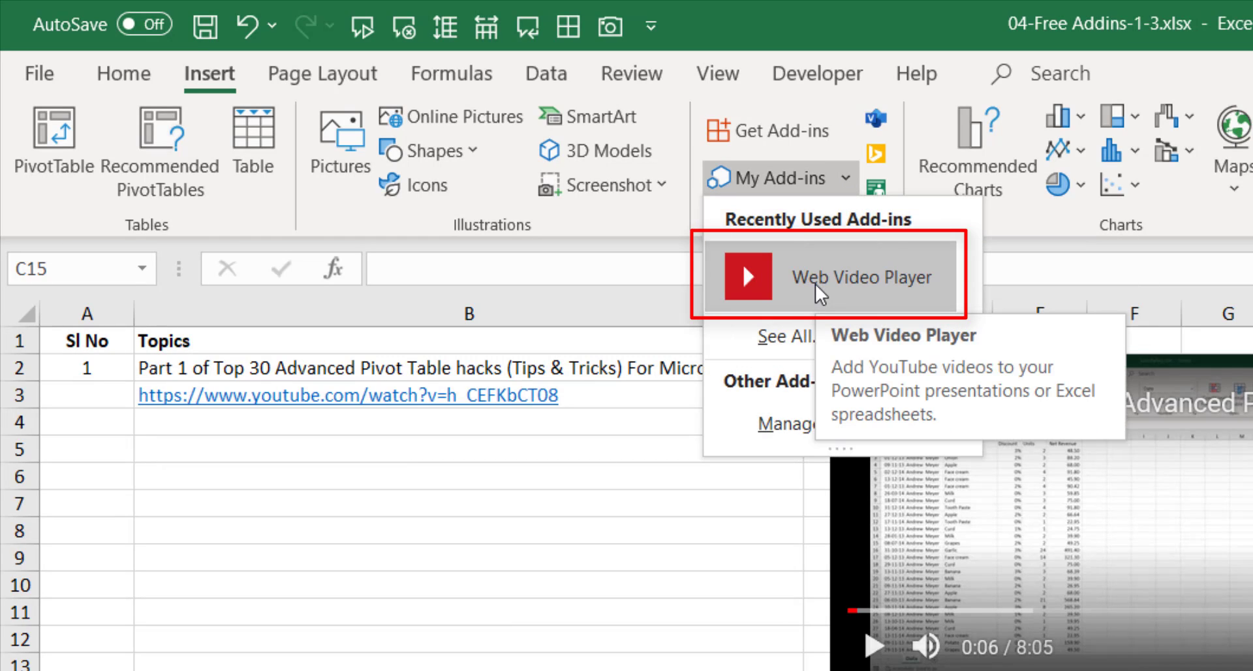
{"action": "left_click", "coordinate": [817, 287]}
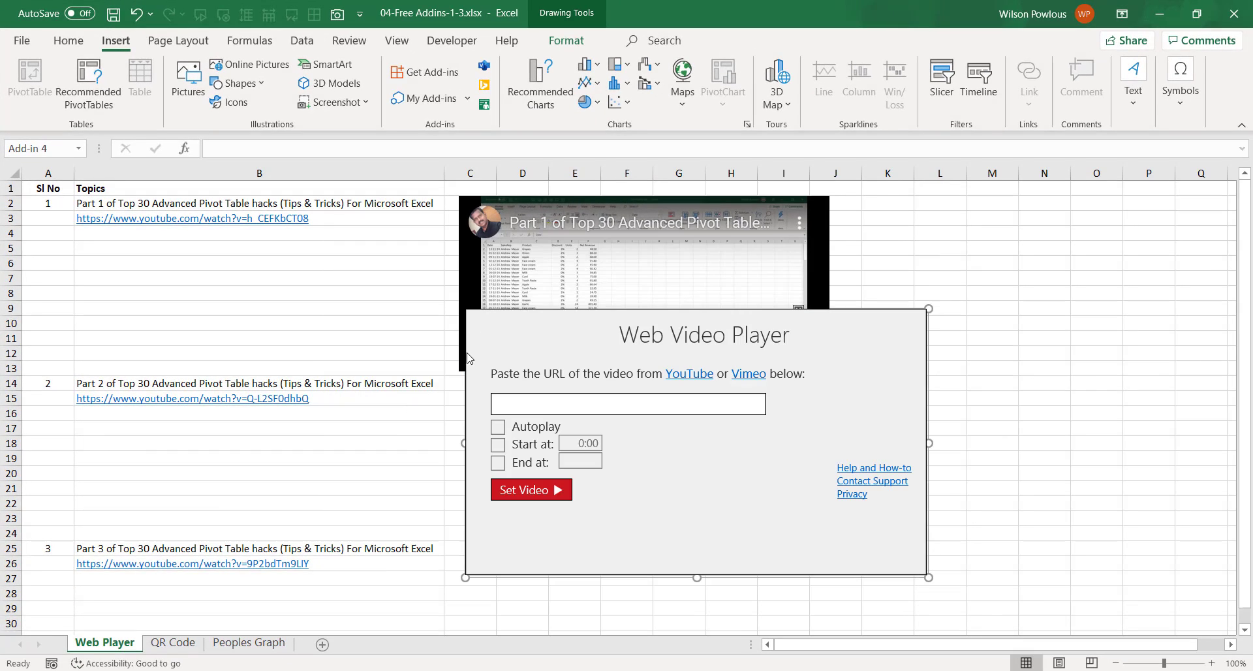
{"action": "left_click", "coordinate": [327, 401]}
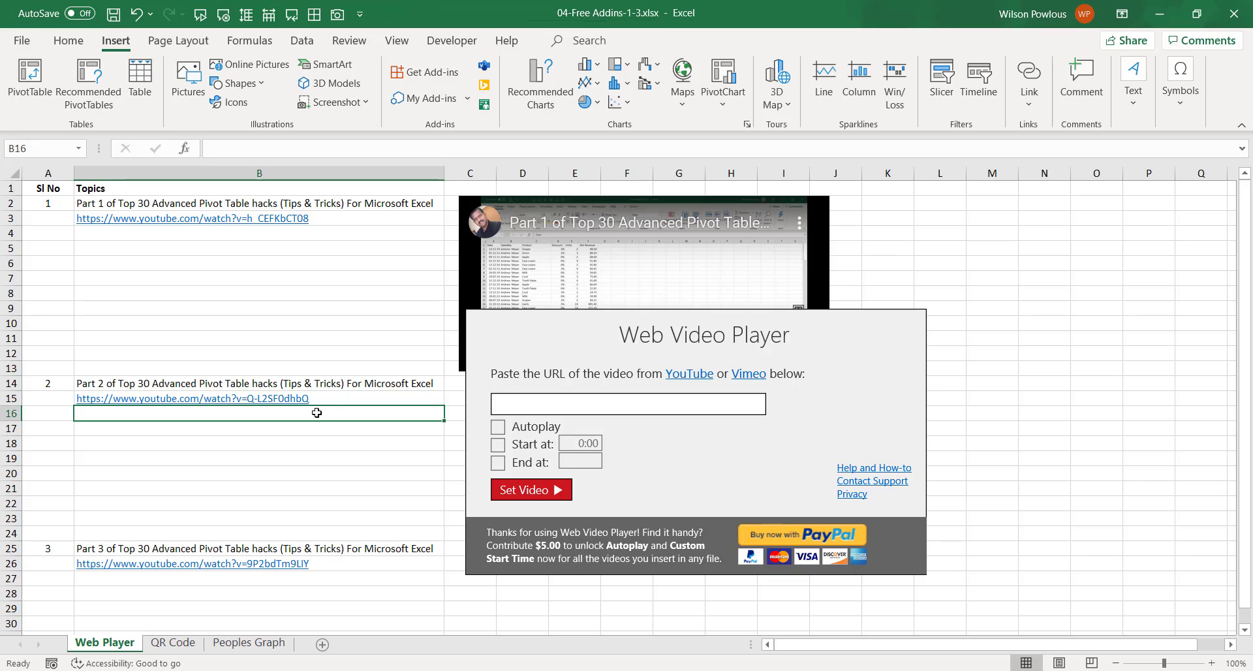
{"action": "left_click", "coordinate": [524, 495]}
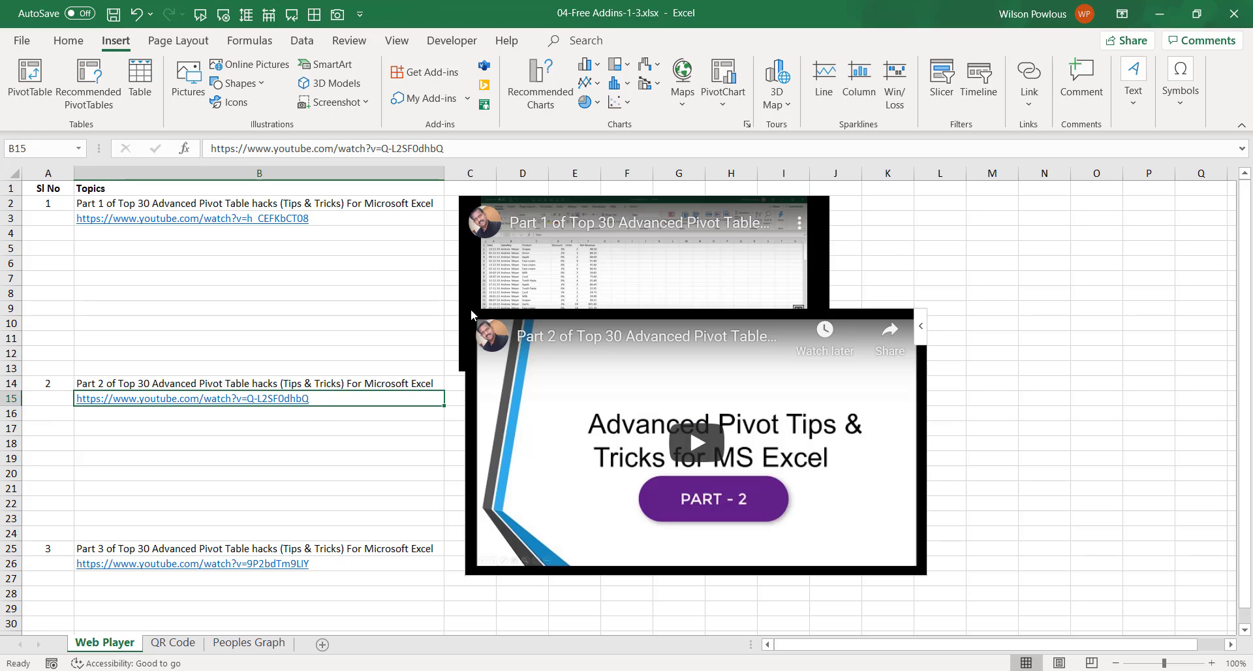
Resize the Part 2 player, test playback of both videos, then switch to the QR Code sheet.
{"action": "left_click_drag", "start_coordinate": [611, 387], "coordinate": [638, 338]}
{"action": "double_click", "coordinate": [656, 329]}
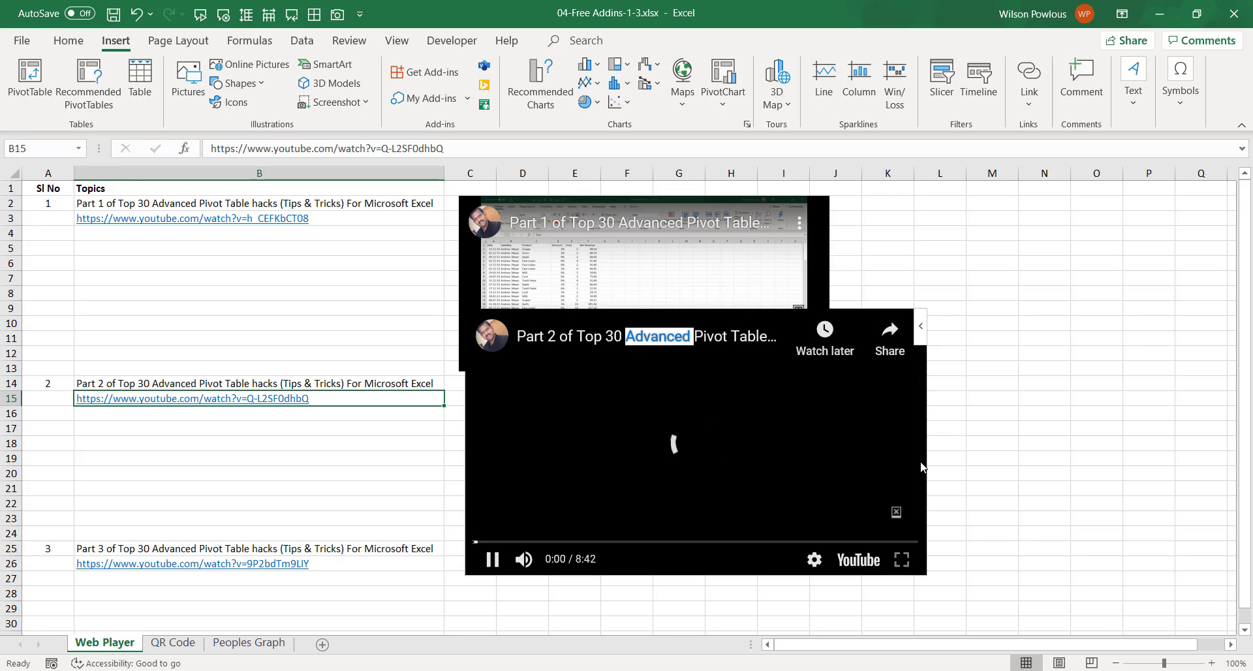
{"action": "left_click", "coordinate": [452, 382]}
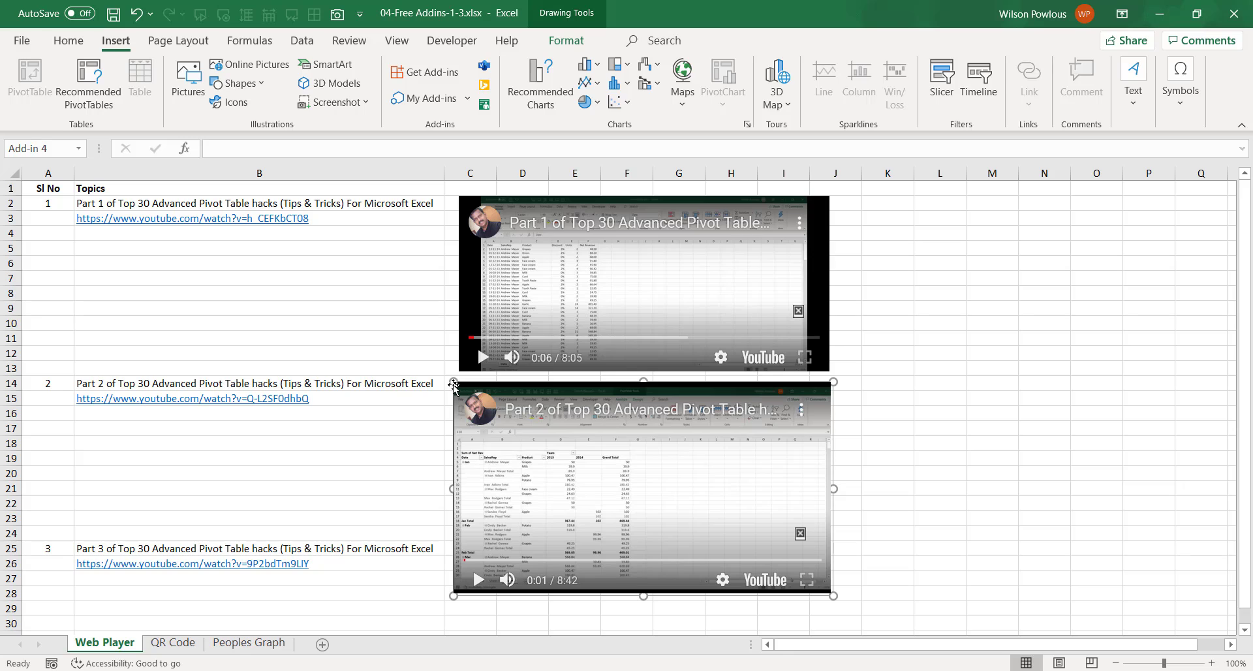
{"action": "left_click_drag", "start_coordinate": [455, 384], "coordinate": [459, 387]}
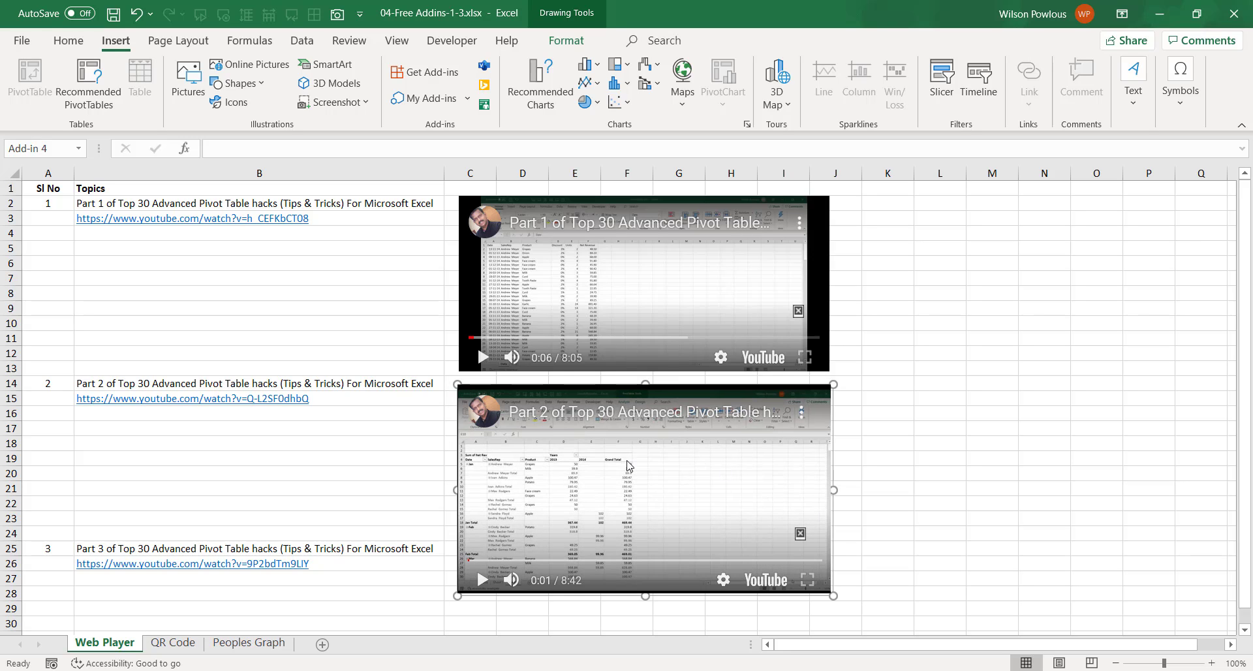
{"action": "left_click", "coordinate": [483, 579]}
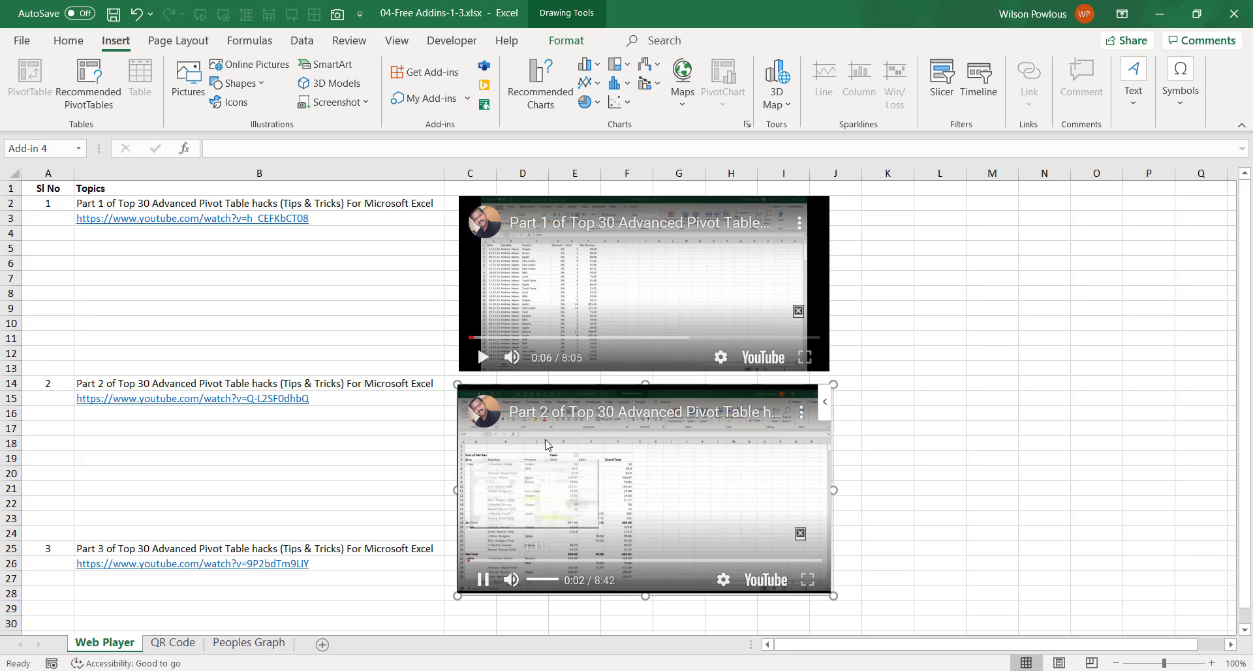
{"action": "left_click", "coordinate": [483, 579]}
{"action": "left_click", "coordinate": [481, 357]}
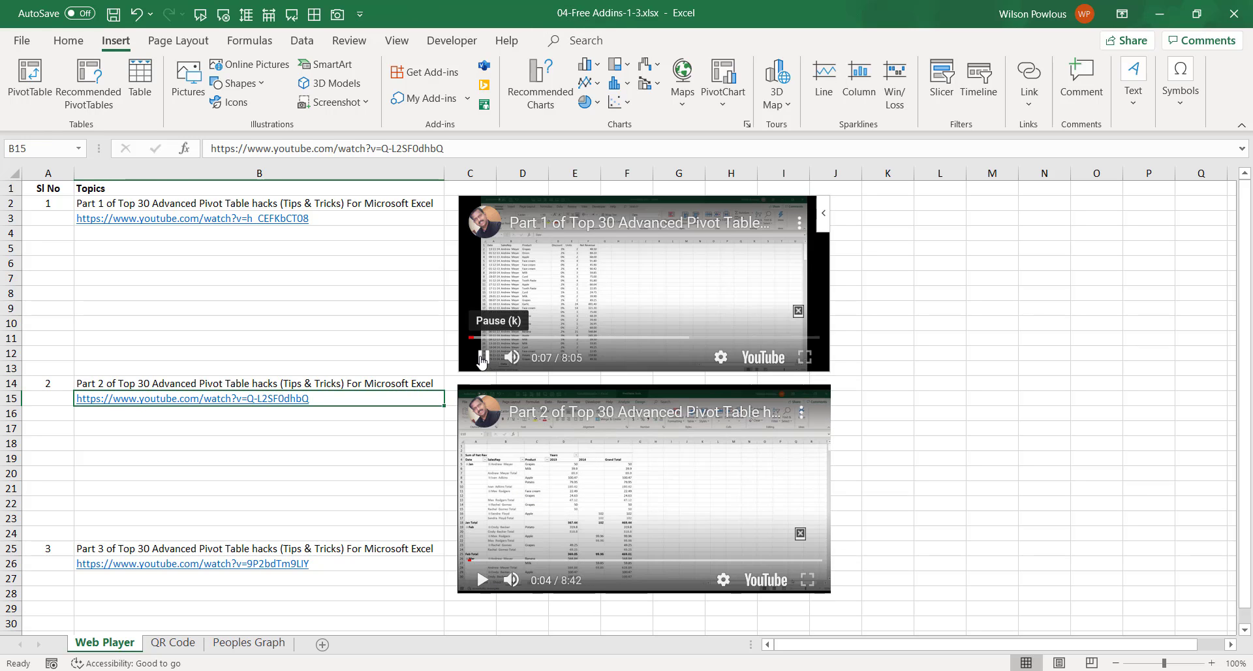
{"action": "left_click", "coordinate": [482, 358]}
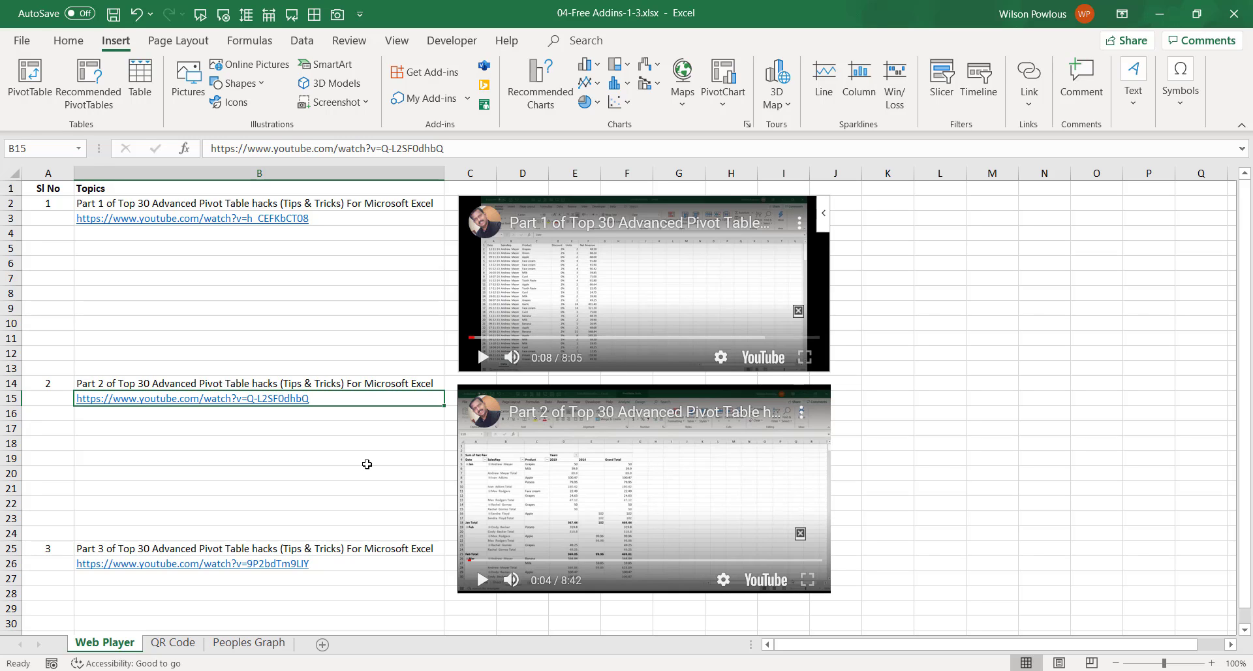
{"action": "left_click", "coordinate": [191, 644]}
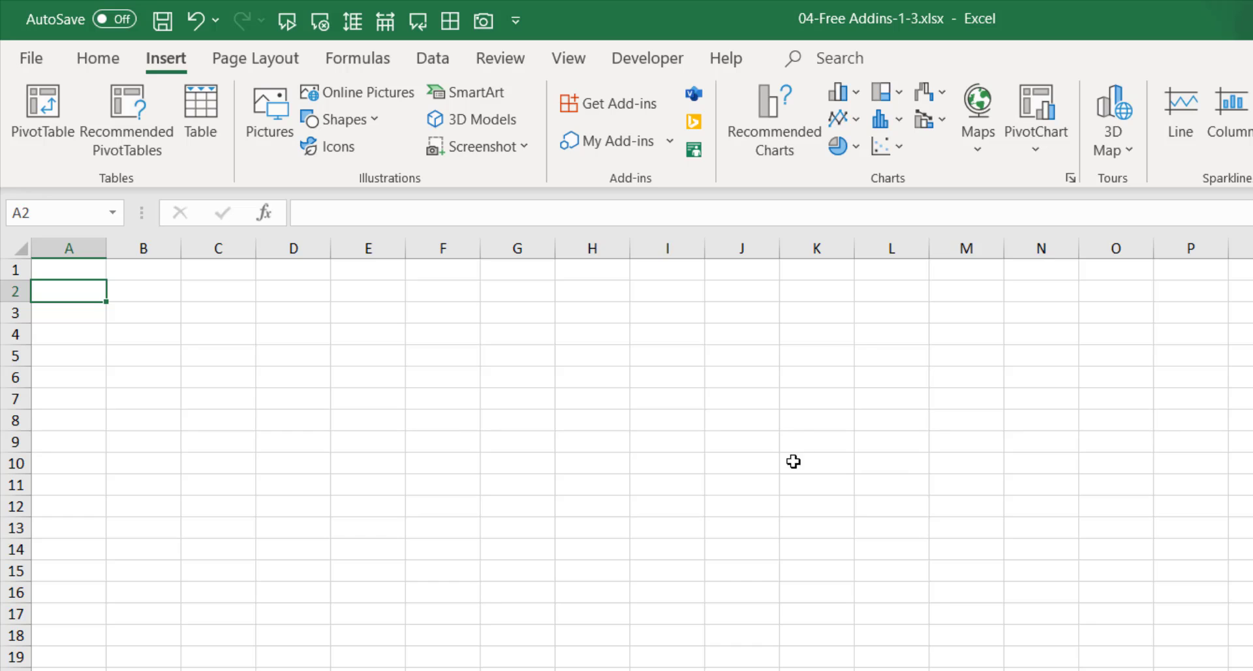
Search the add-ins store for 'qr code' and install the QR4Office add-in.
{"action": "left_click", "coordinate": [623, 104]}
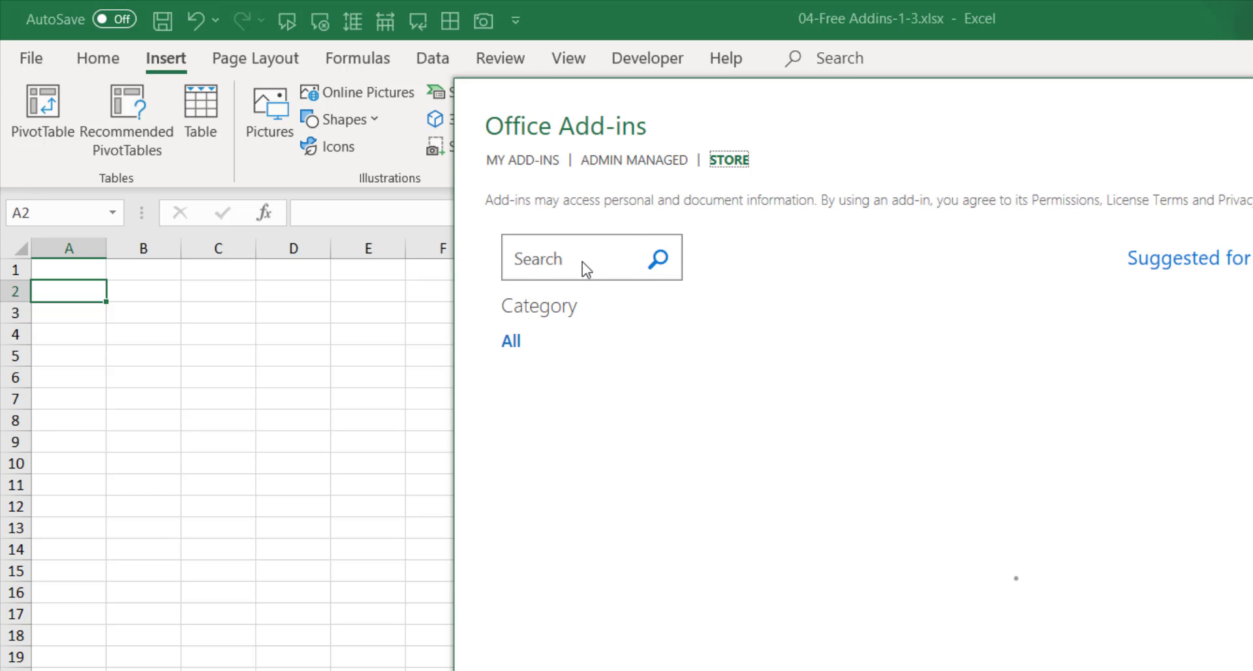
{"action": "left_click", "coordinate": [582, 261]}
{"action": "type", "text": "qr code"}
{"action": "left_click", "coordinate": [658, 259]}
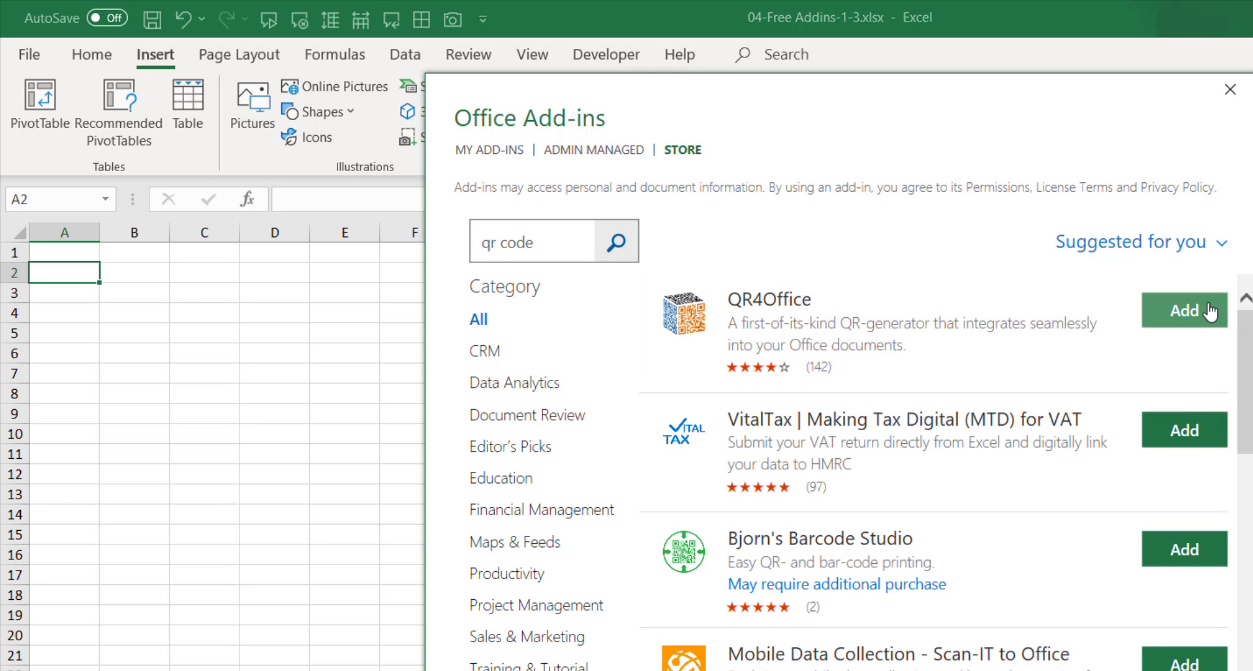
{"action": "left_click", "coordinate": [1211, 312]}
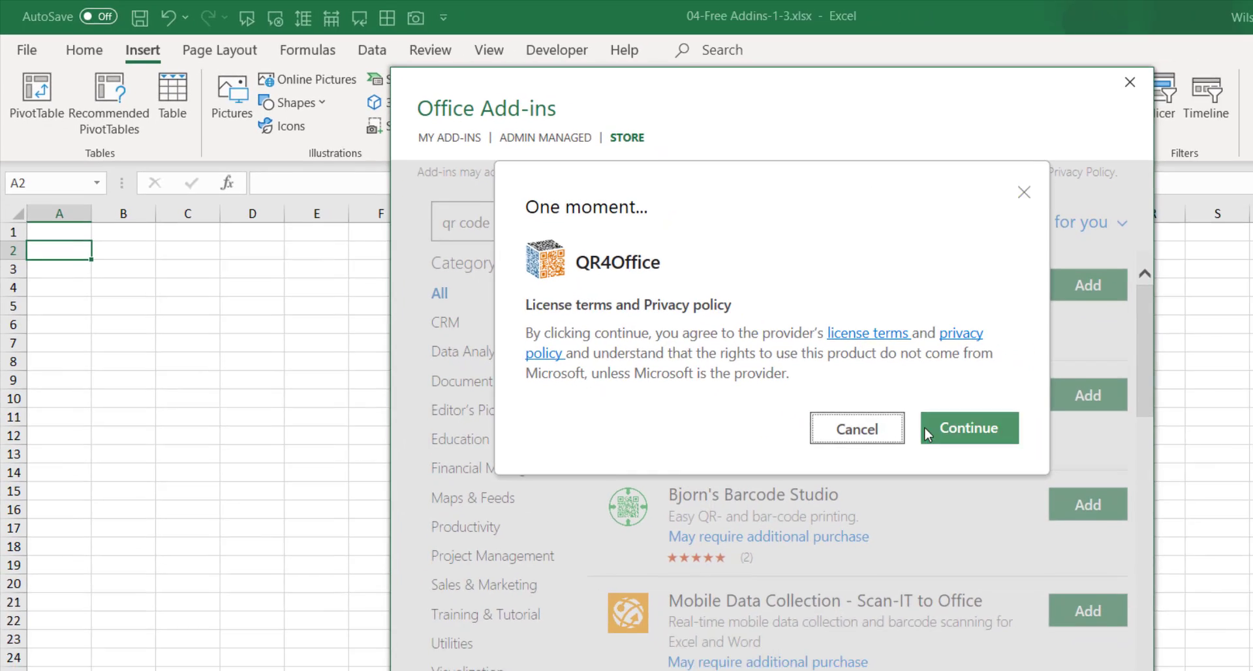
{"action": "left_click", "coordinate": [927, 434]}
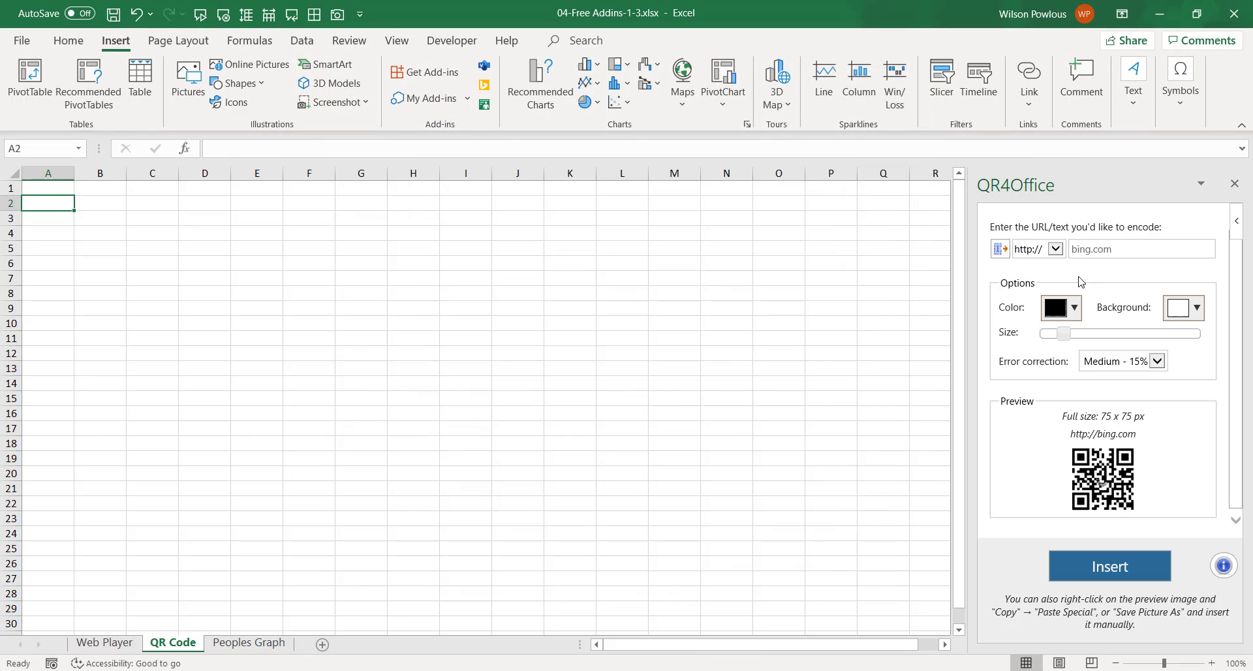
Insert a QR code for thedatamagic.com, enlarge it and move it to columns E–H.
{"action": "left_click", "coordinate": [1135, 253]}
{"action": "type", "text": "thedatamagi"}
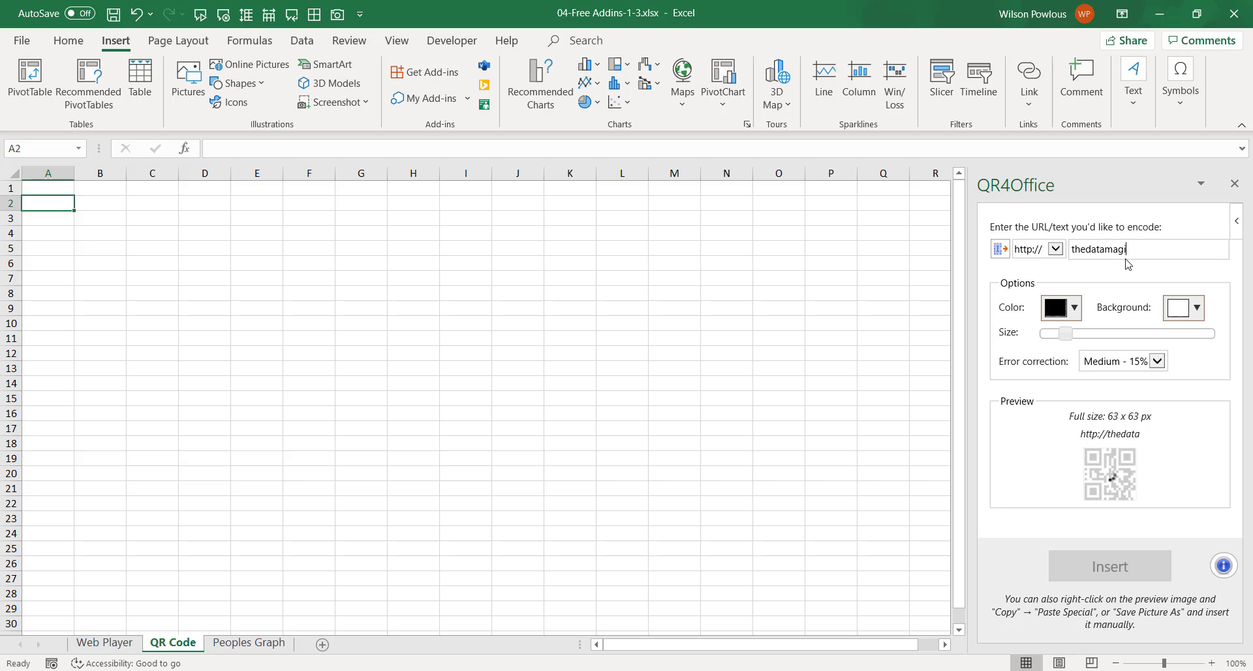
{"action": "type", "text": "c.com"}
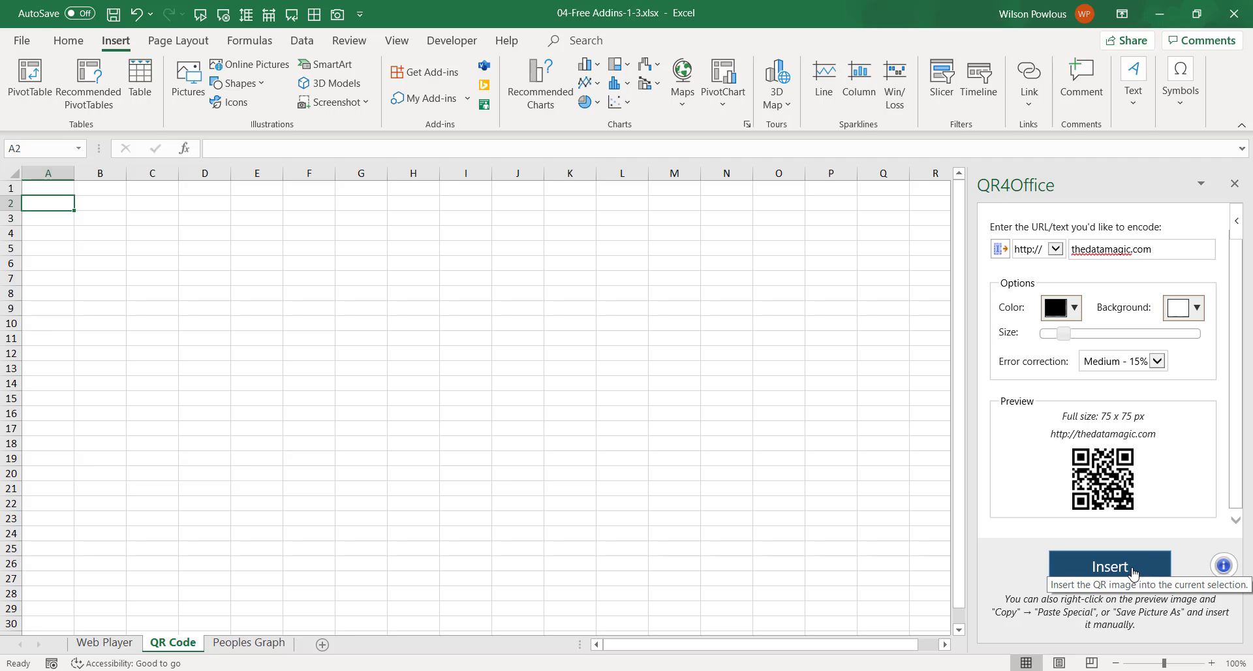
{"action": "left_click", "coordinate": [1135, 574]}
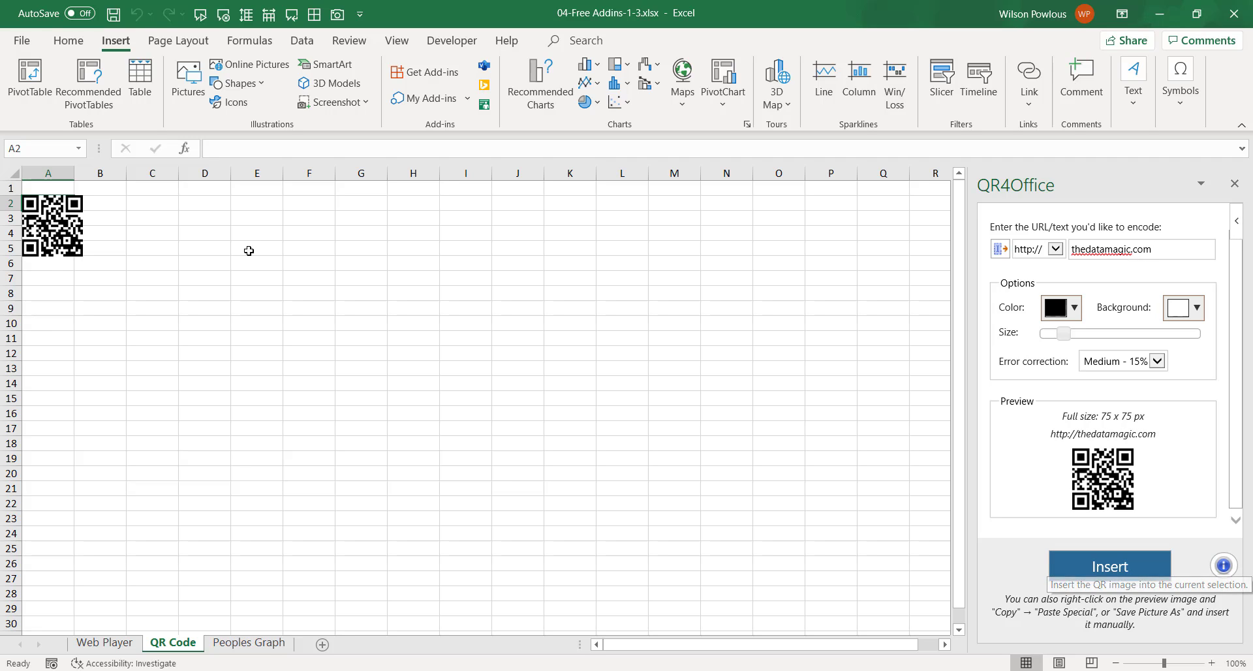
{"action": "left_click", "coordinate": [82, 254]}
{"action": "left_click_drag", "start_coordinate": [138, 316], "coordinate": [140, 317]}
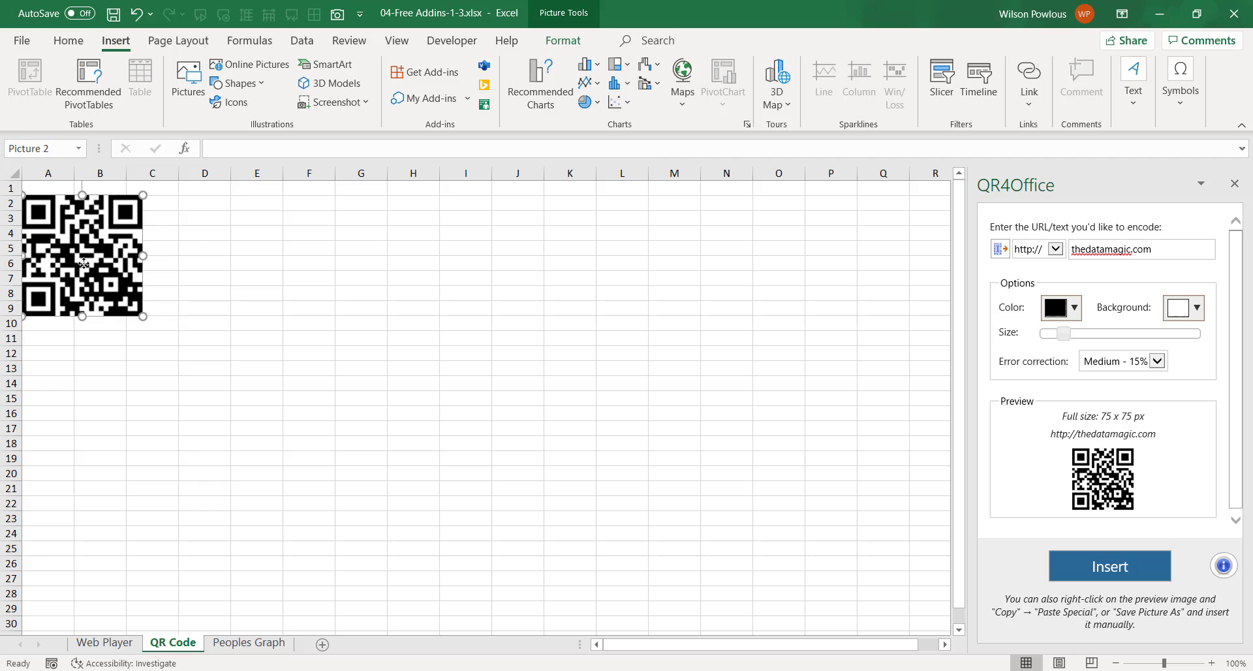
{"action": "left_click_drag", "start_coordinate": [91, 271], "coordinate": [342, 285]}
{"action": "key", "text": "Escape"}
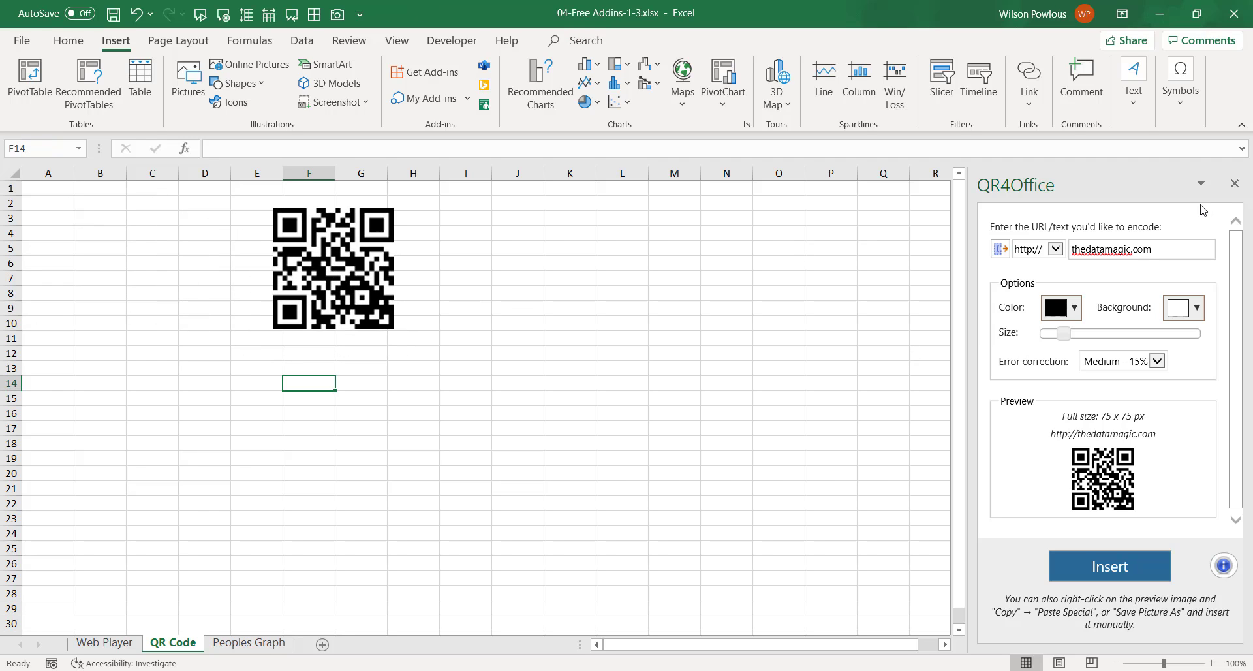
Insert a second QR code encoding a name below the first, sized to match.
{"action": "left_click", "coordinate": [1168, 252]}
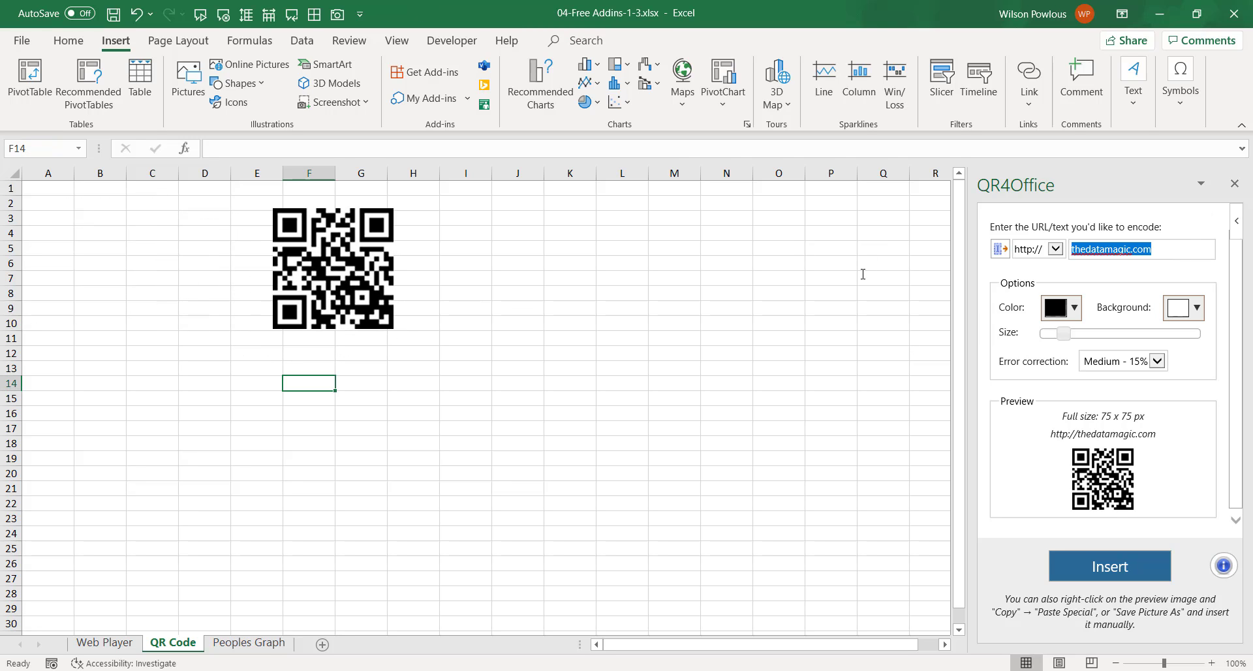
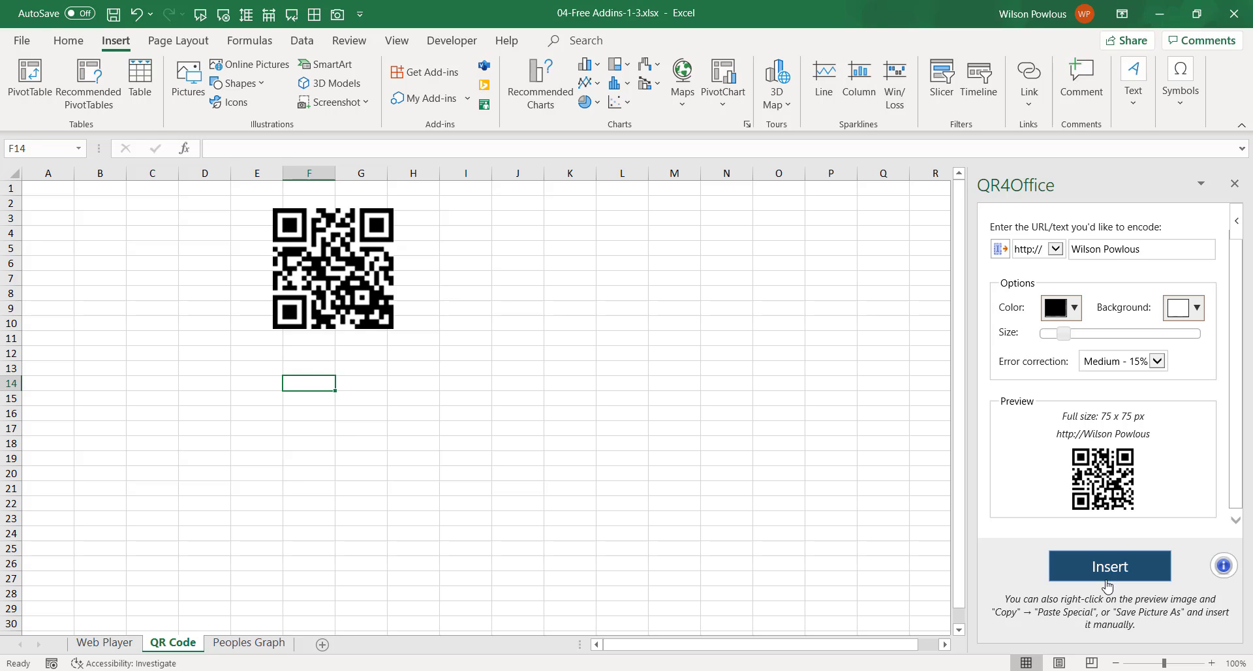
{"action": "left_click", "coordinate": [1106, 579]}
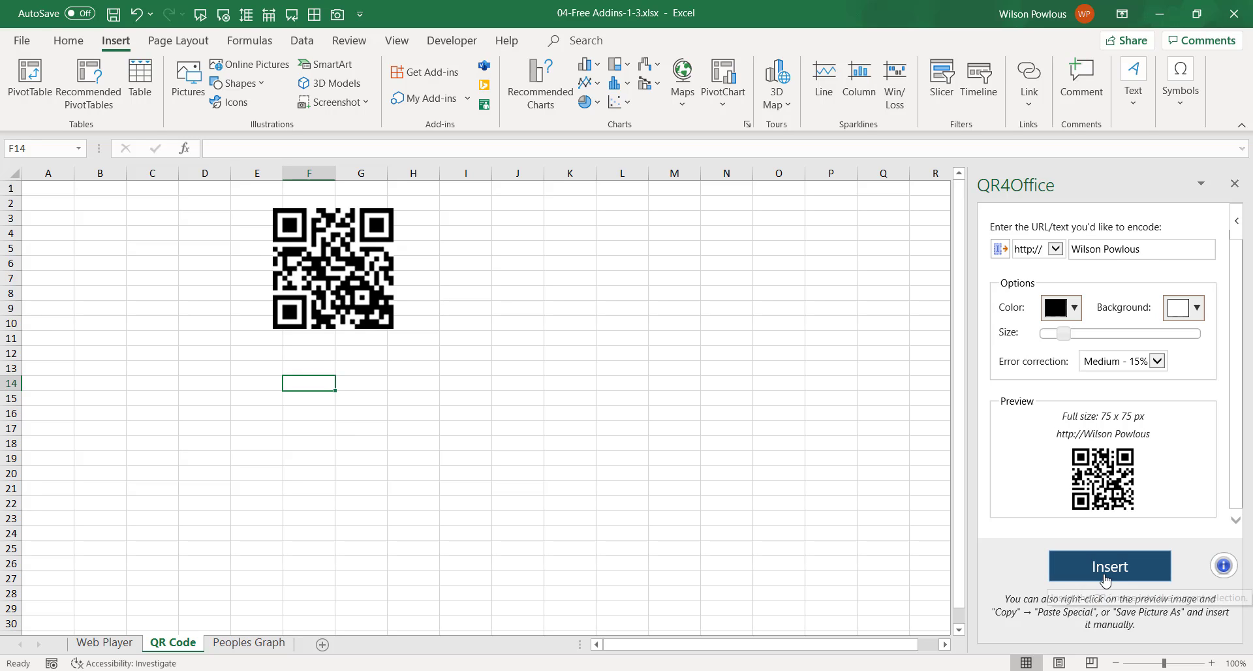
{"action": "left_click", "coordinate": [313, 423]}
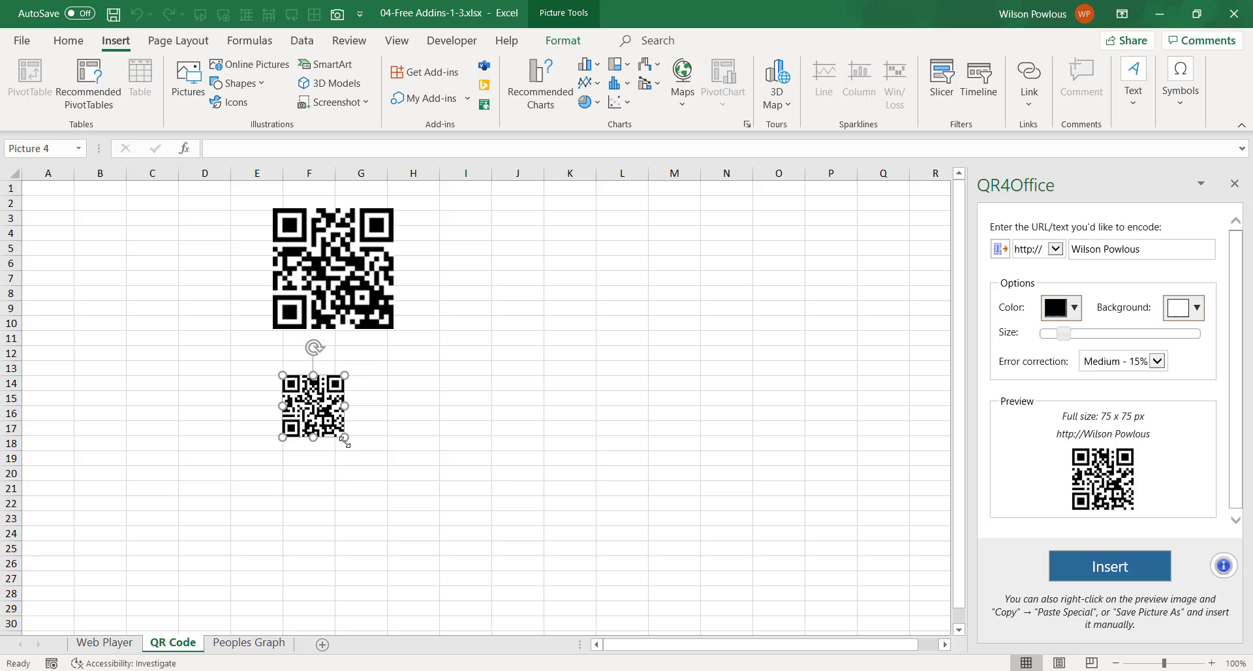
{"action": "left_click_drag", "start_coordinate": [345, 438], "coordinate": [416, 507]}
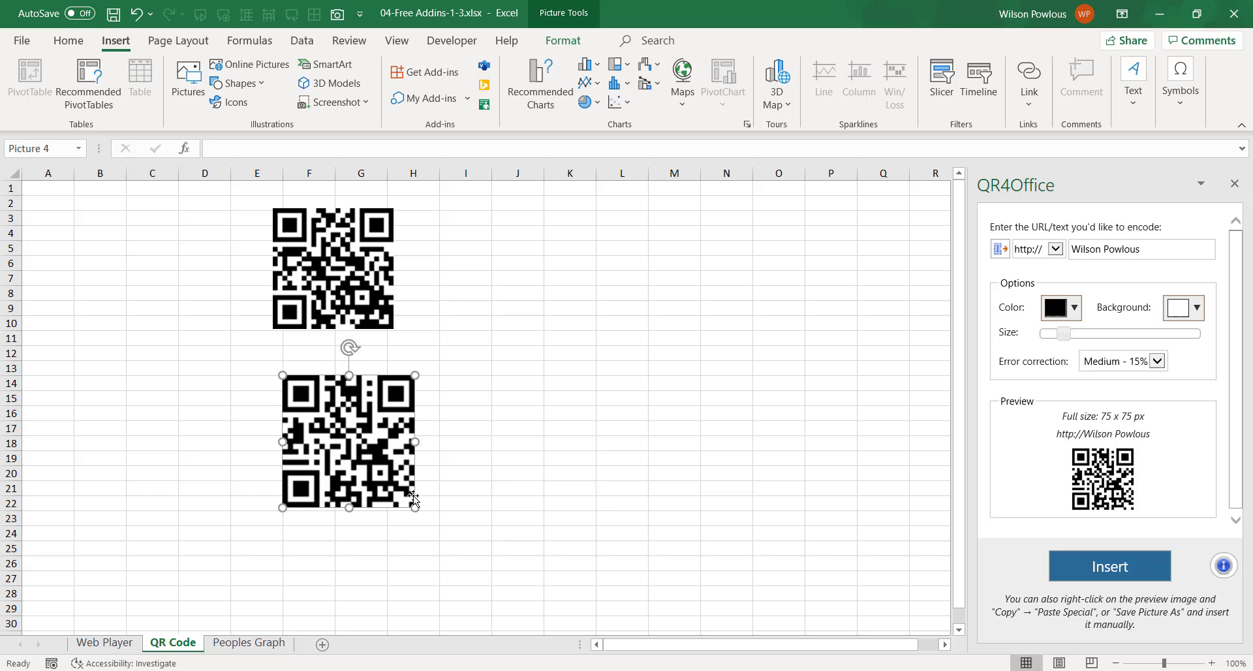
{"action": "key", "text": "ctrl+z"}
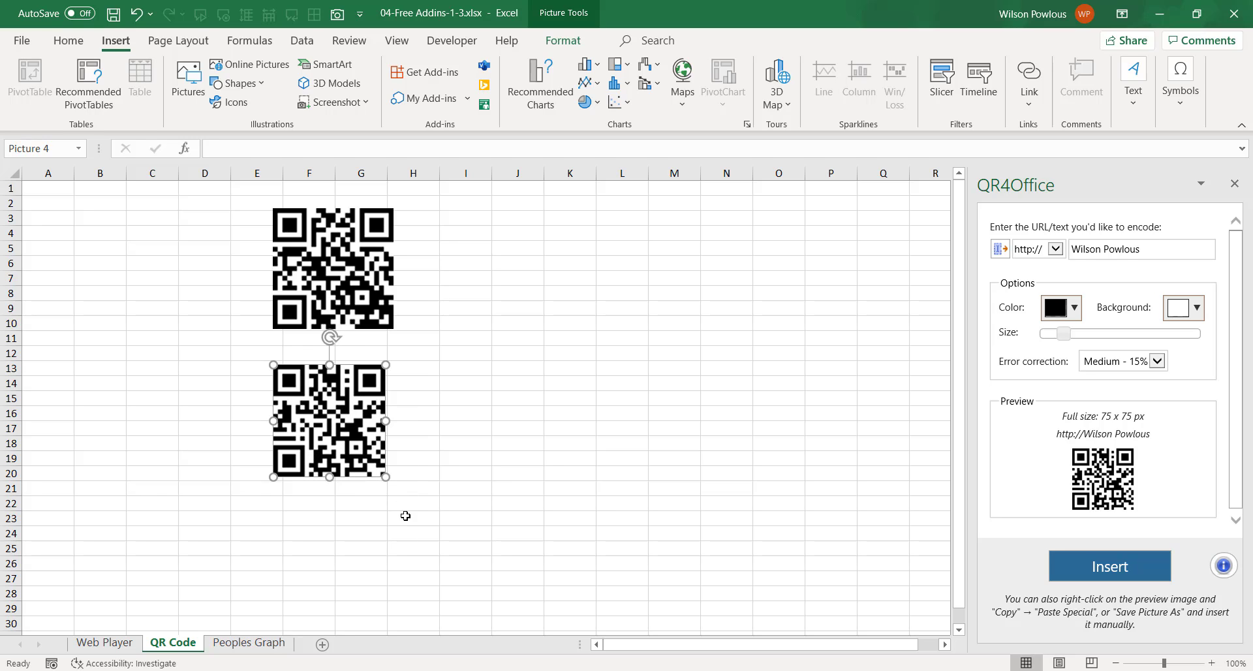
{"action": "left_click", "coordinate": [382, 530]}
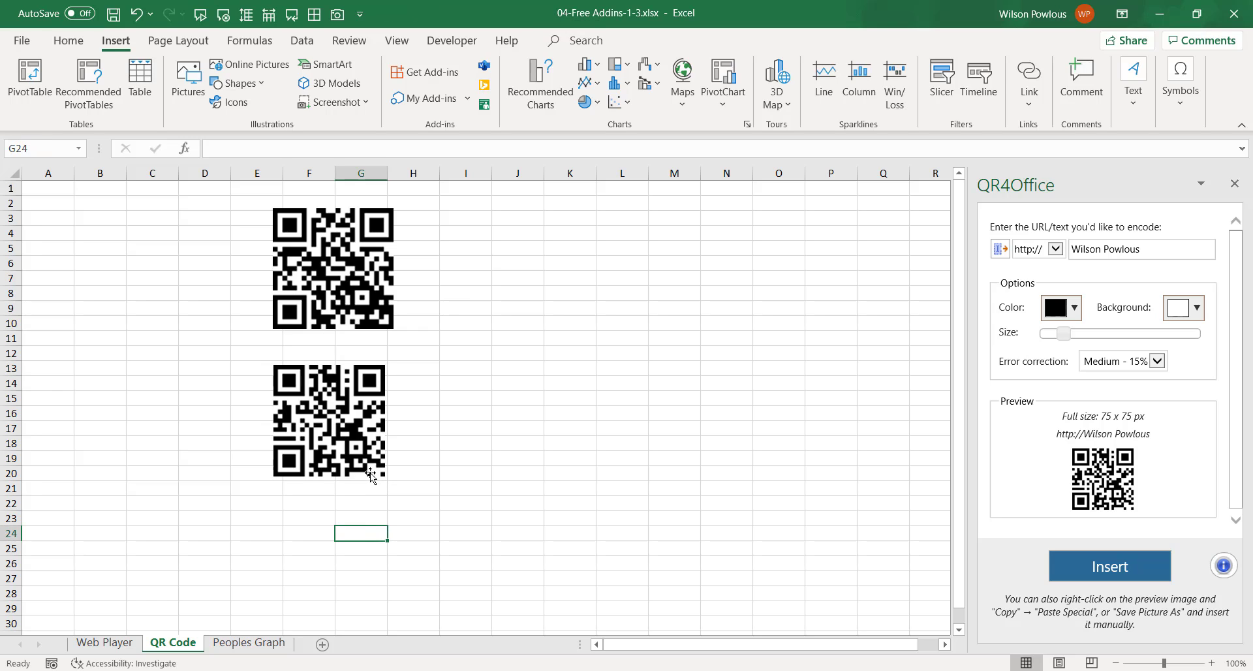
{"action": "left_click", "coordinate": [364, 459]}
{"action": "left_click_drag", "start_coordinate": [386, 478], "coordinate": [397, 487]}
{"action": "left_click", "coordinate": [300, 592]}
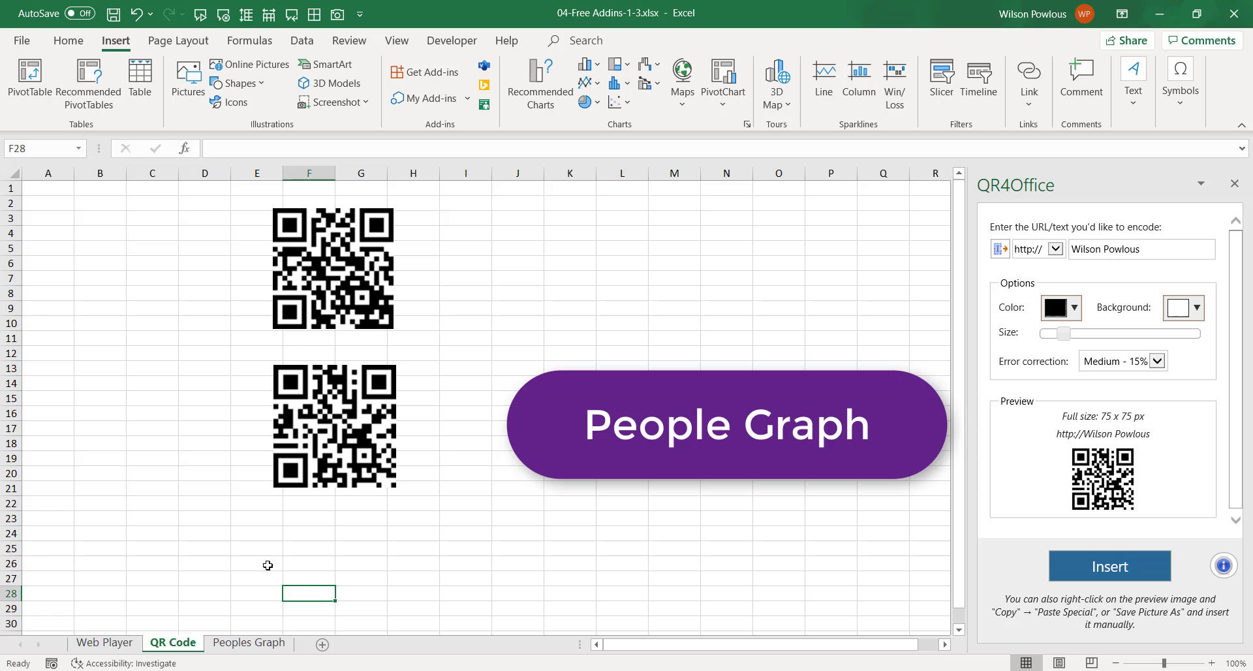
On the Peoples Graph sheet, correct the B1 header from 'Employess' to 'Employees'.
{"action": "left_click", "coordinate": [249, 642]}
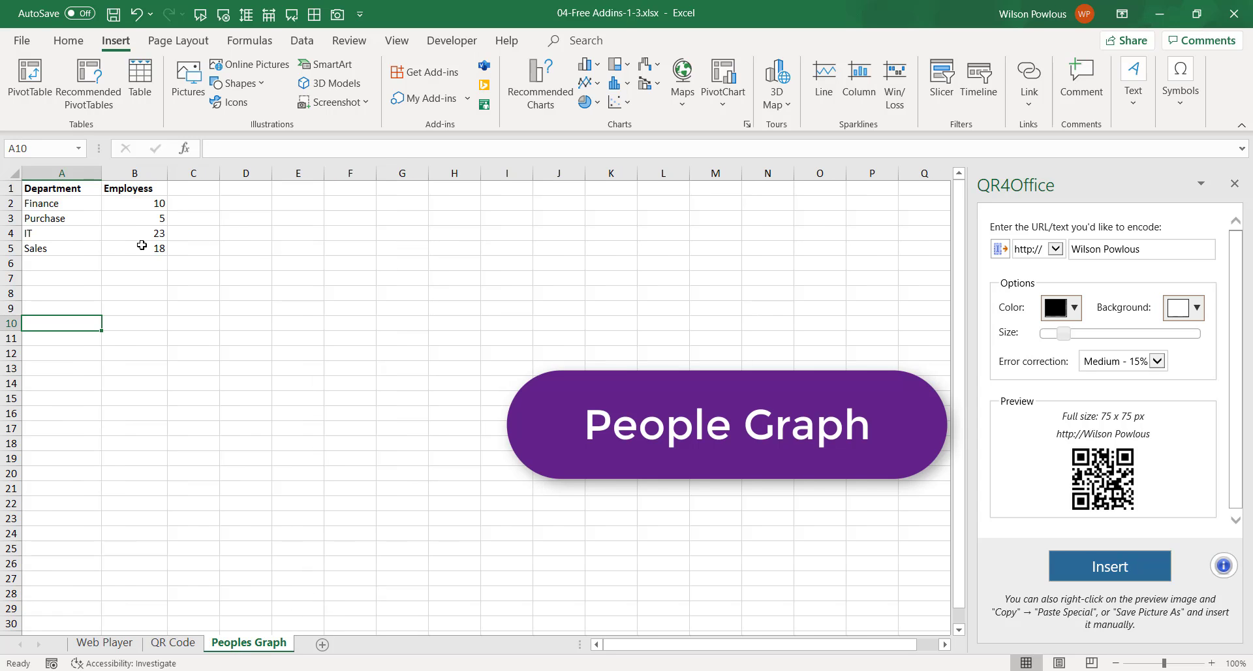
{"action": "left_click", "coordinate": [42, 207]}
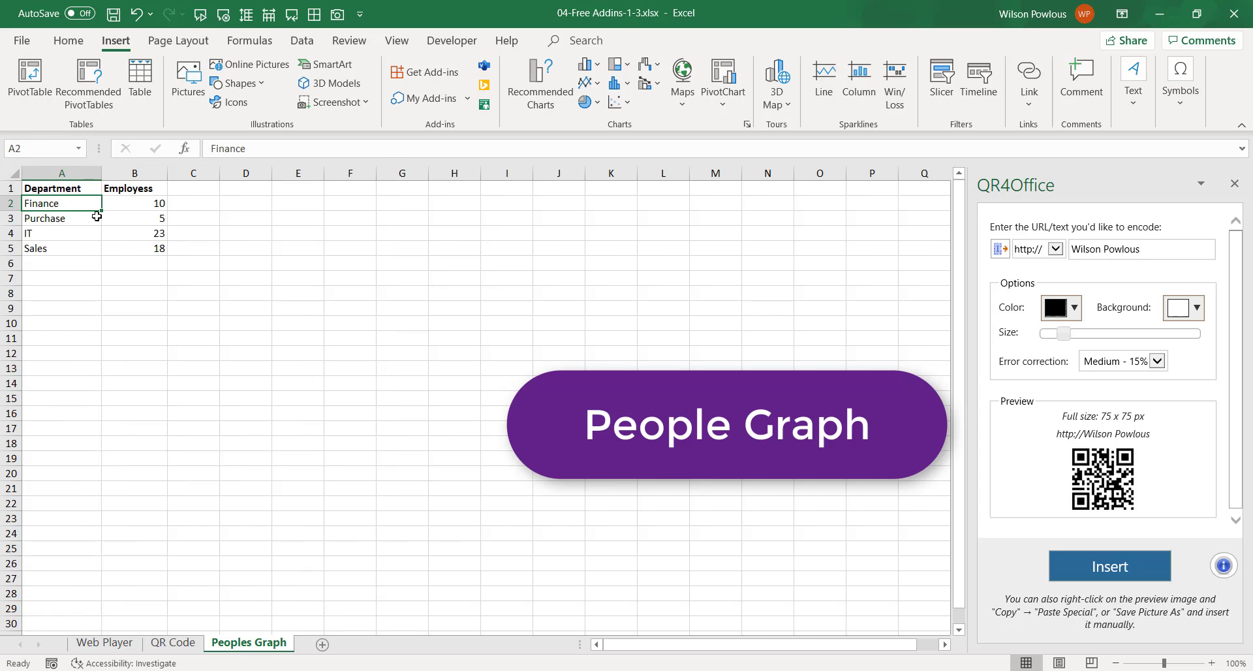
{"action": "left_click", "coordinate": [73, 245]}
{"action": "left_click", "coordinate": [72, 189]}
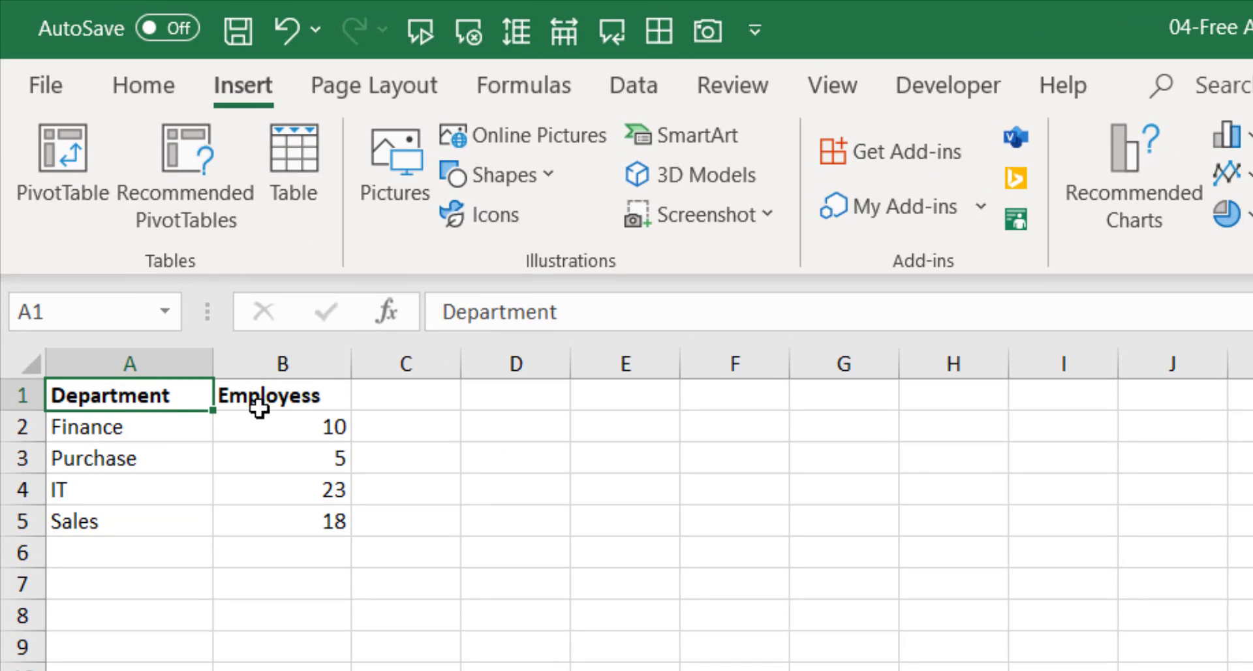
{"action": "left_click", "coordinate": [290, 401]}
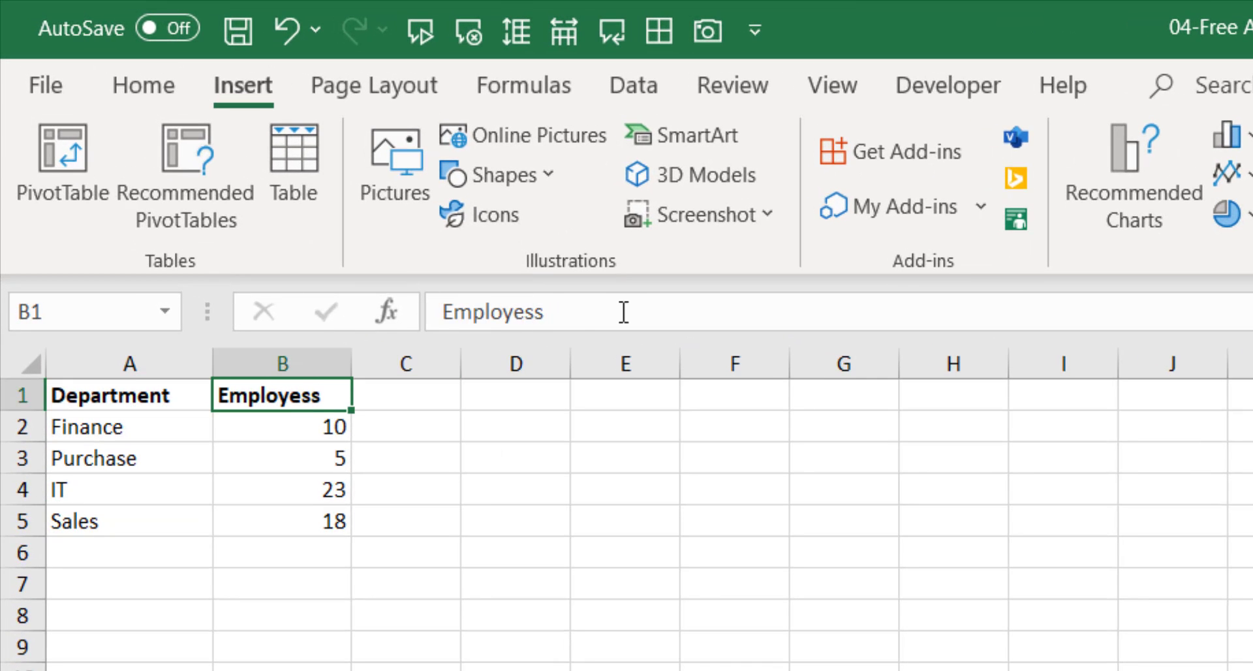
{"action": "left_click", "coordinate": [584, 309]}
{"action": "key", "text": "BackSpace"}
{"action": "key", "text": "BackSpace"}
{"action": "type", "text": "es"}
{"action": "left_click", "coordinate": [129, 615]}
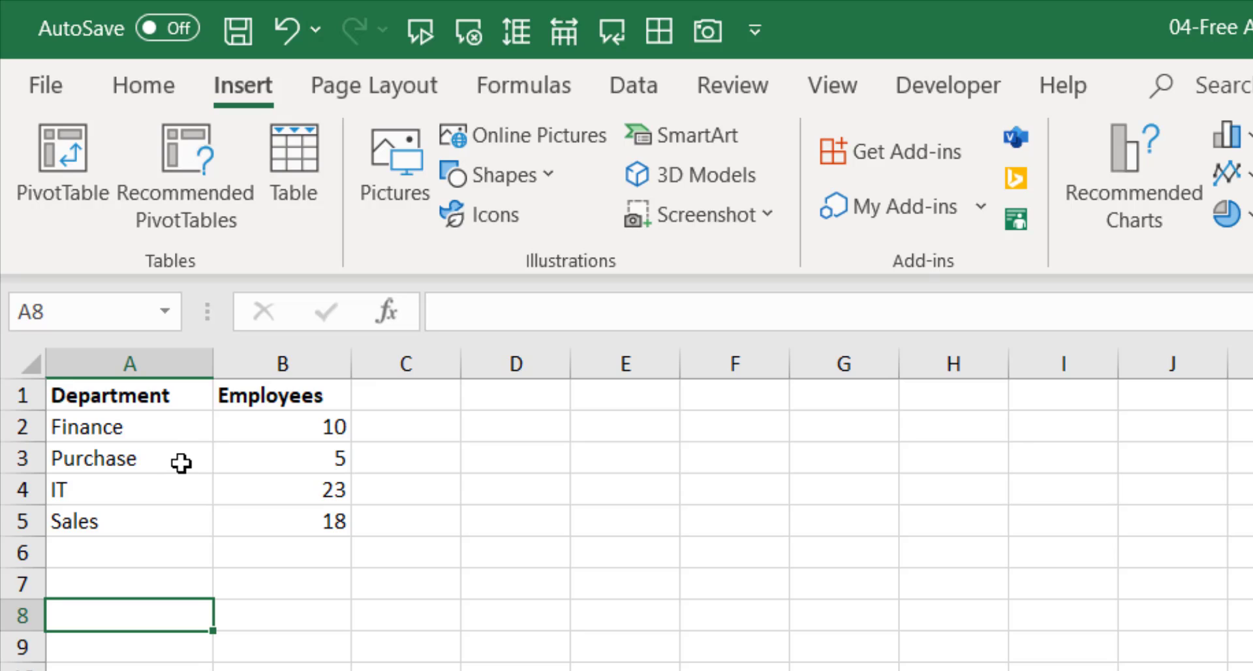
Review the department table cells and select the full table A1:B5.
{"action": "left_click", "coordinate": [132, 401]}
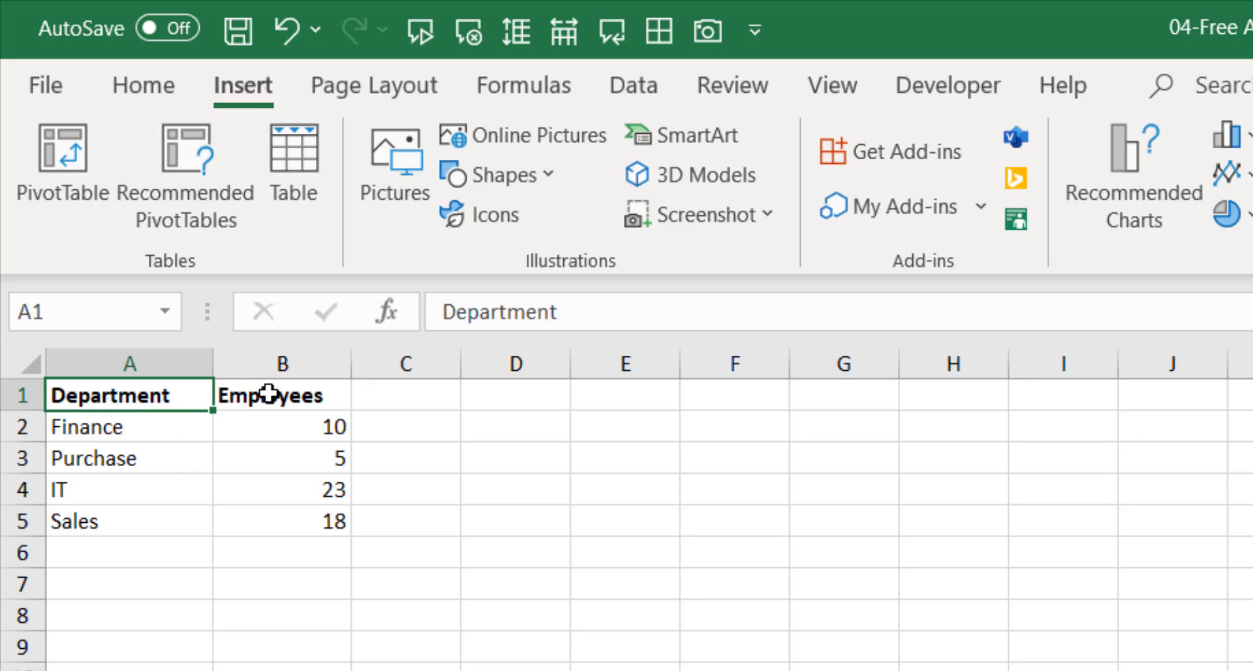
{"action": "left_click", "coordinate": [269, 394]}
{"action": "left_click", "coordinate": [139, 428]}
{"action": "left_click", "coordinate": [275, 430]}
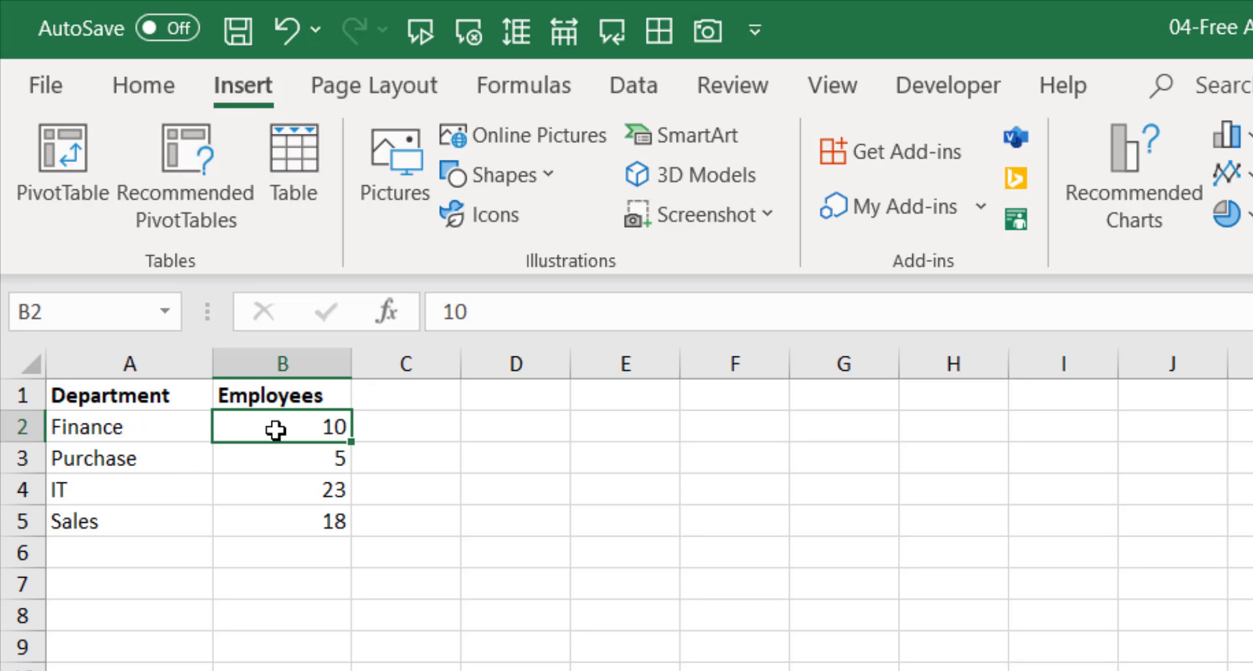
{"action": "left_click", "coordinate": [147, 457]}
{"action": "left_click", "coordinate": [277, 464]}
{"action": "left_click", "coordinate": [163, 522]}
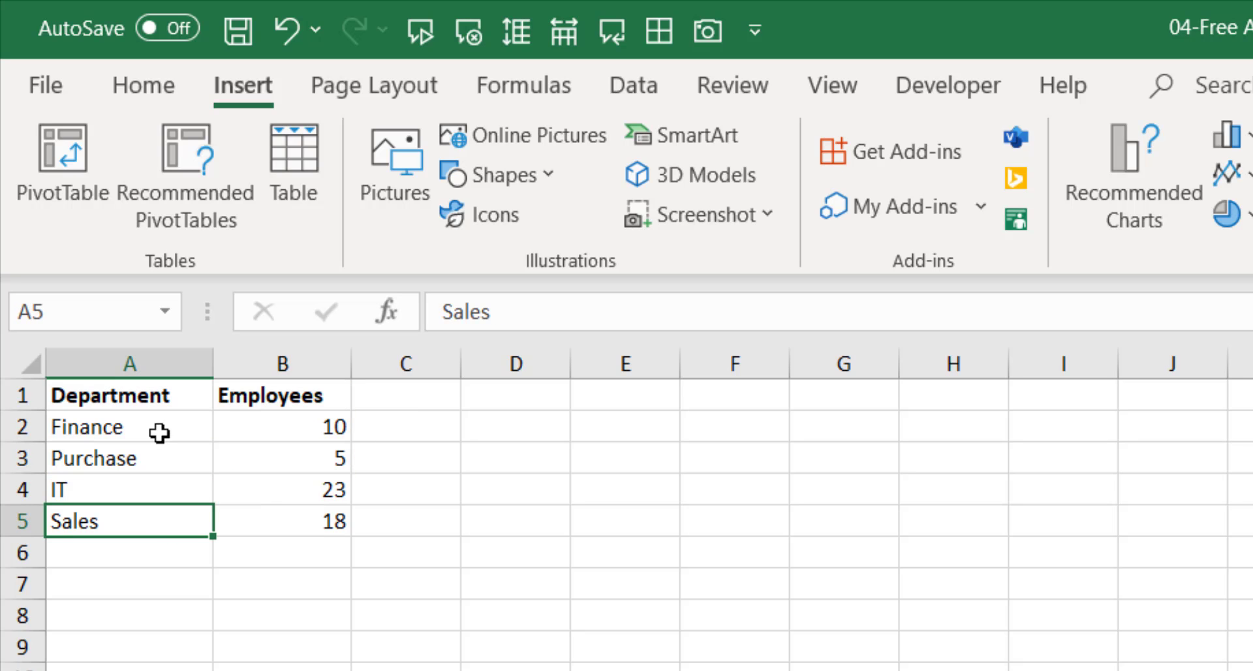
{"action": "left_click_drag", "start_coordinate": [157, 396], "coordinate": [273, 498]}
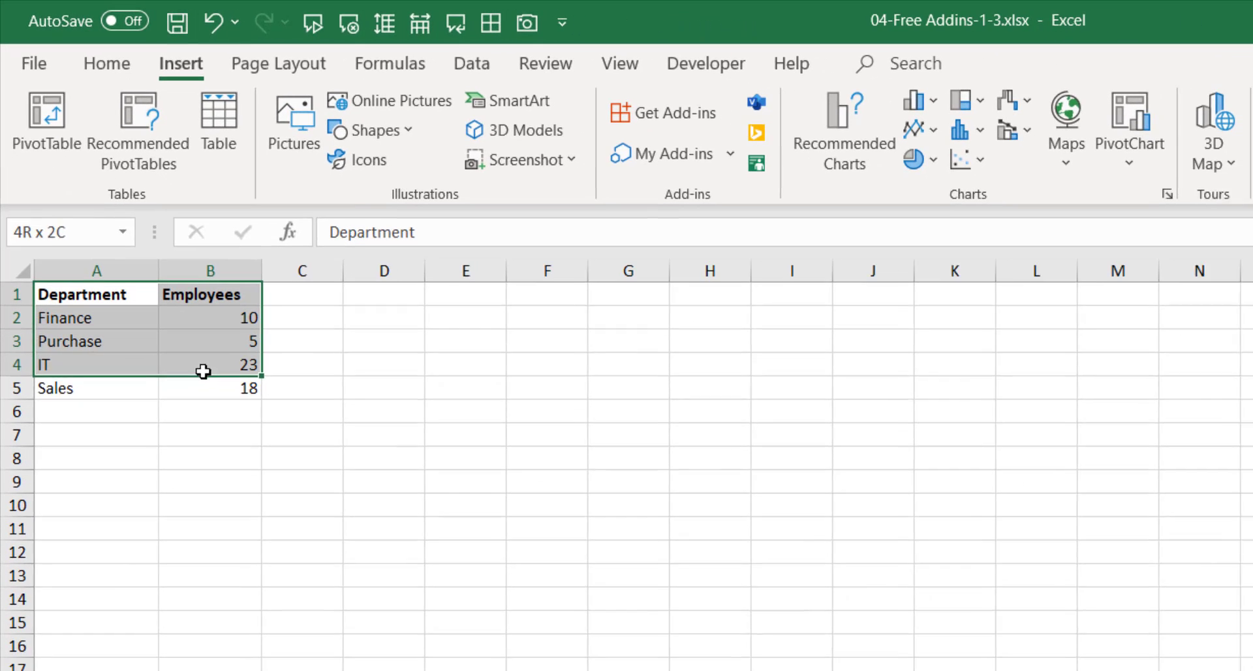
{"action": "left_click_drag", "start_coordinate": [204, 370], "coordinate": [203, 387]}
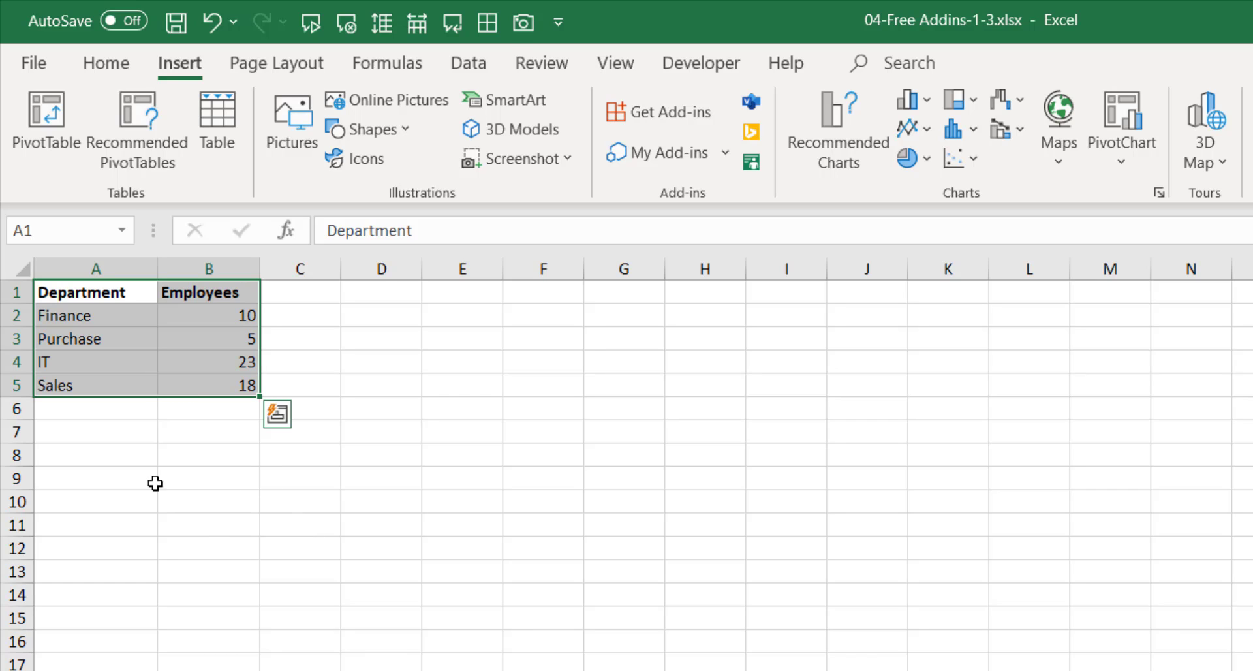
{"action": "left_click", "coordinate": [104, 337]}
{"action": "left_click", "coordinate": [132, 377]}
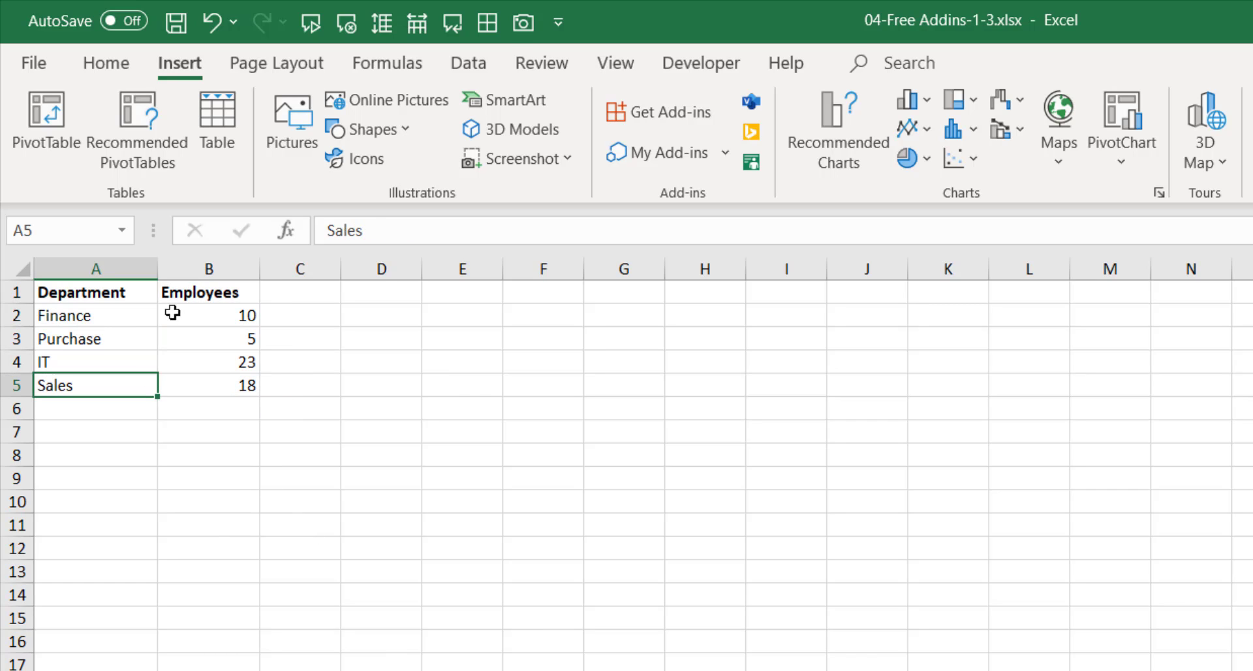
{"action": "left_click", "coordinate": [135, 320]}
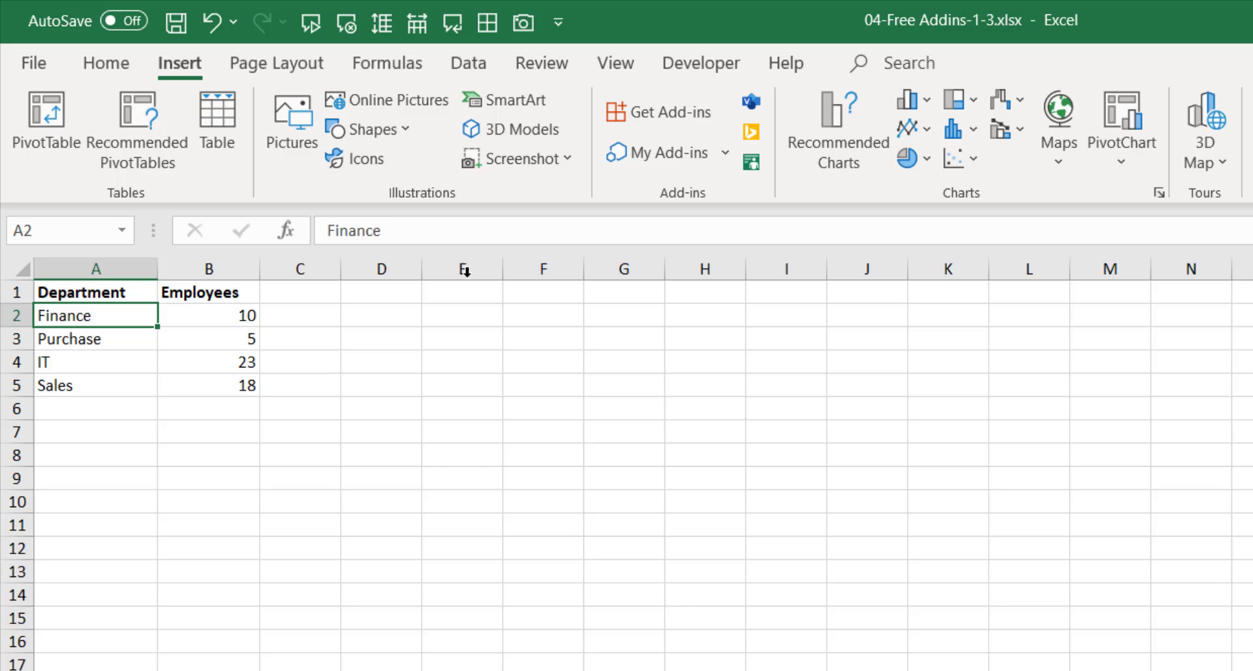
Search the add-ins store for 'people' and add People Graph to the sheet.
{"action": "left_click", "coordinate": [693, 117]}
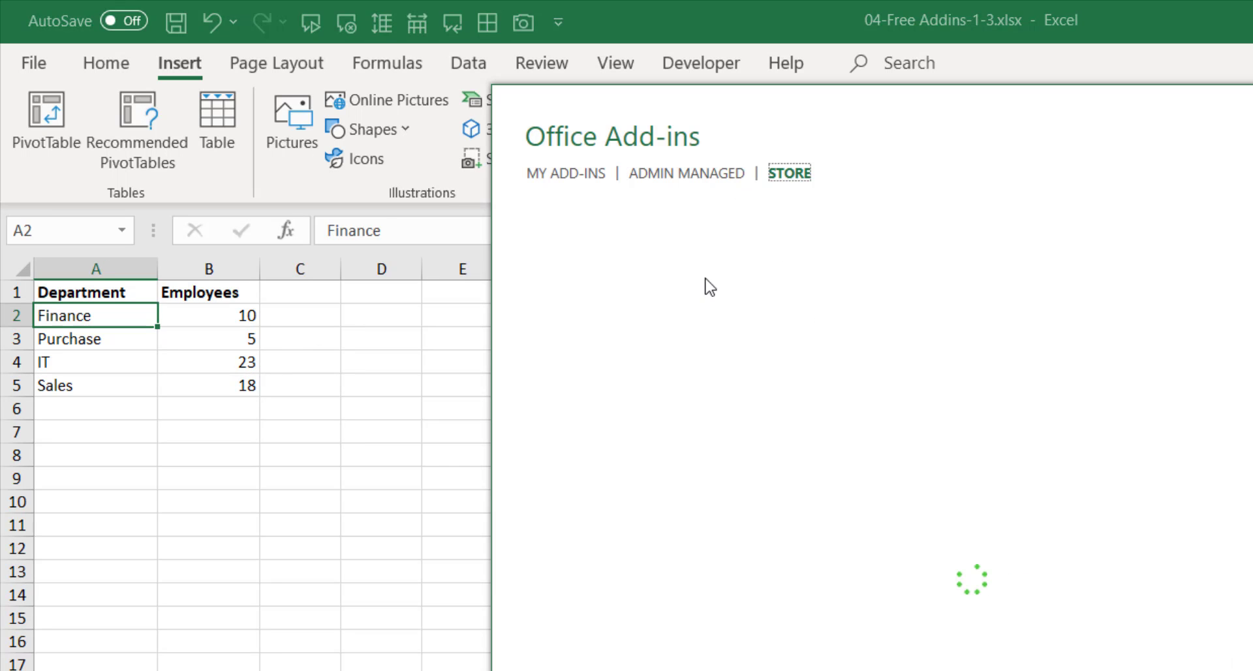
{"action": "left_click", "coordinate": [629, 282]}
{"action": "type", "text": "pe"}
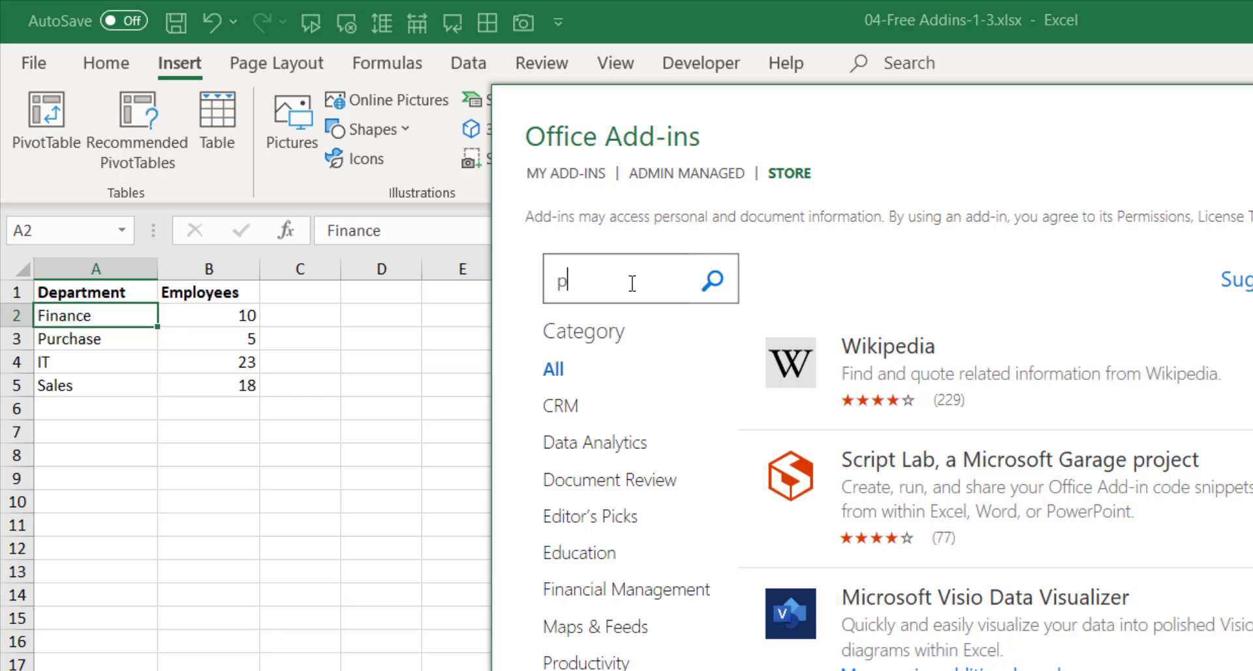
{"action": "type", "text": "ople"}
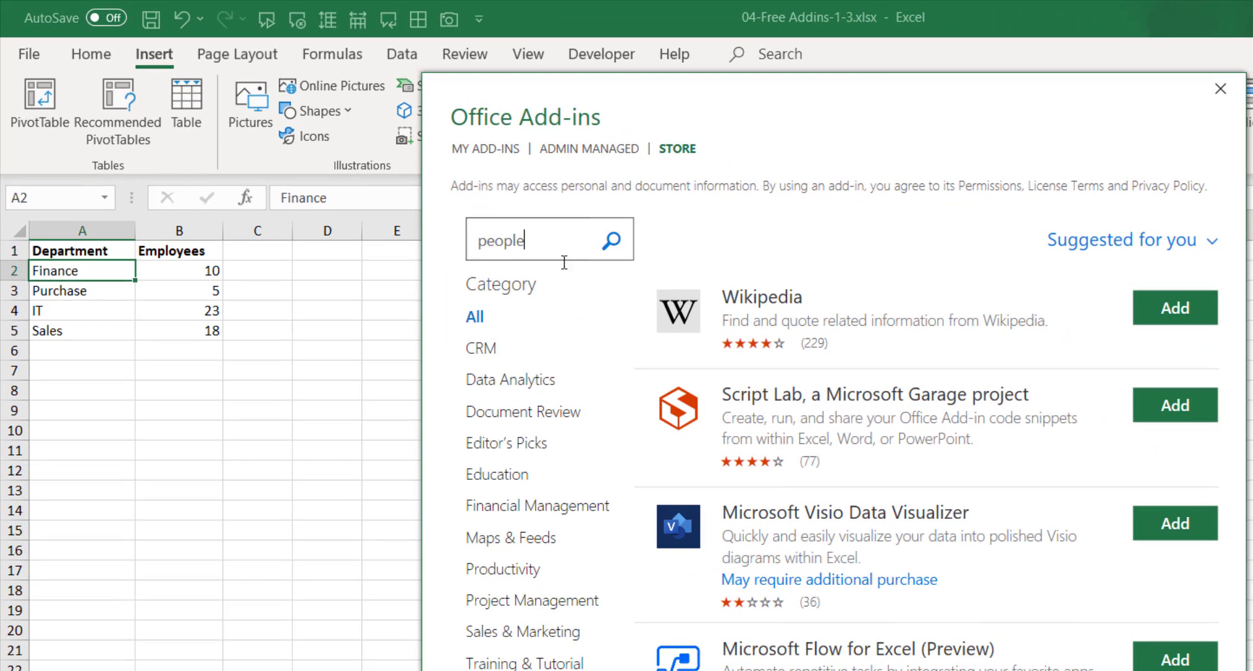
{"action": "left_click", "coordinate": [604, 247]}
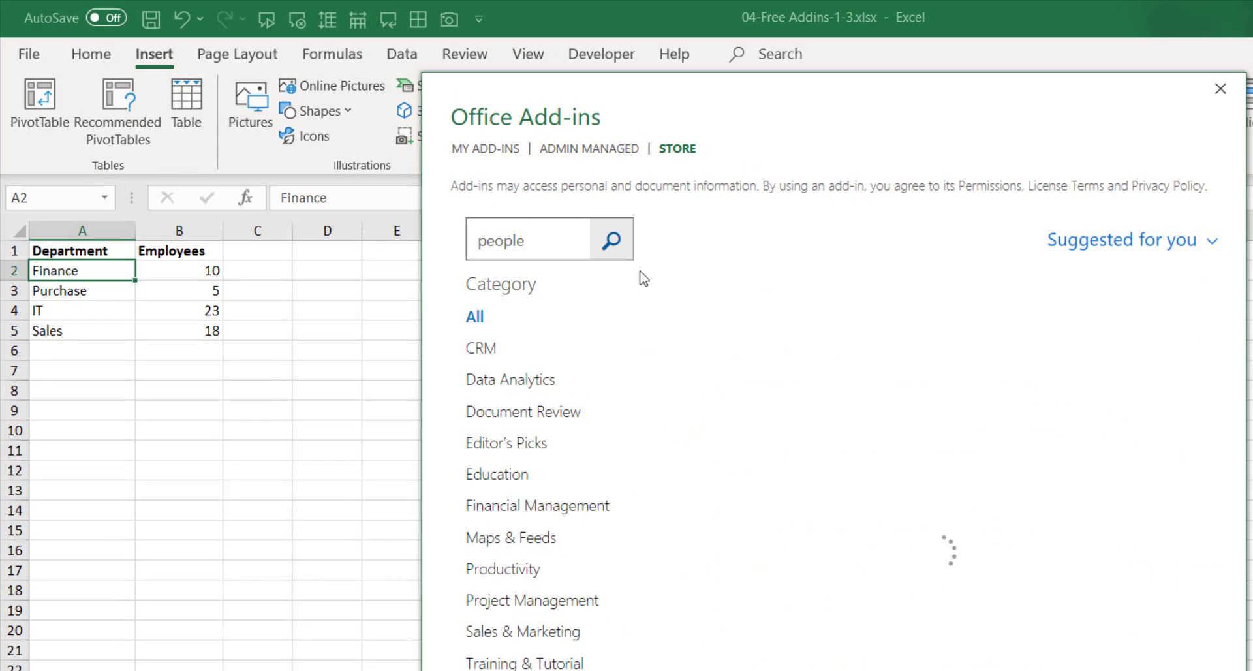
{"action": "left_click", "coordinate": [1171, 307]}
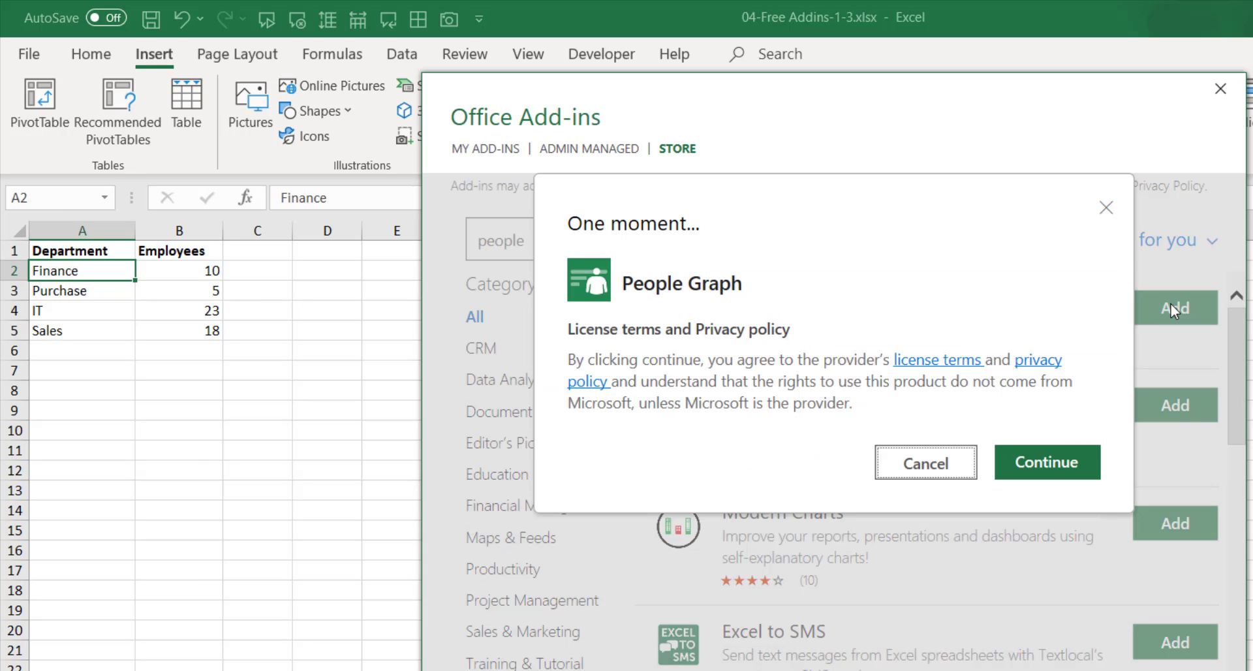
{"action": "left_click", "coordinate": [1035, 469]}
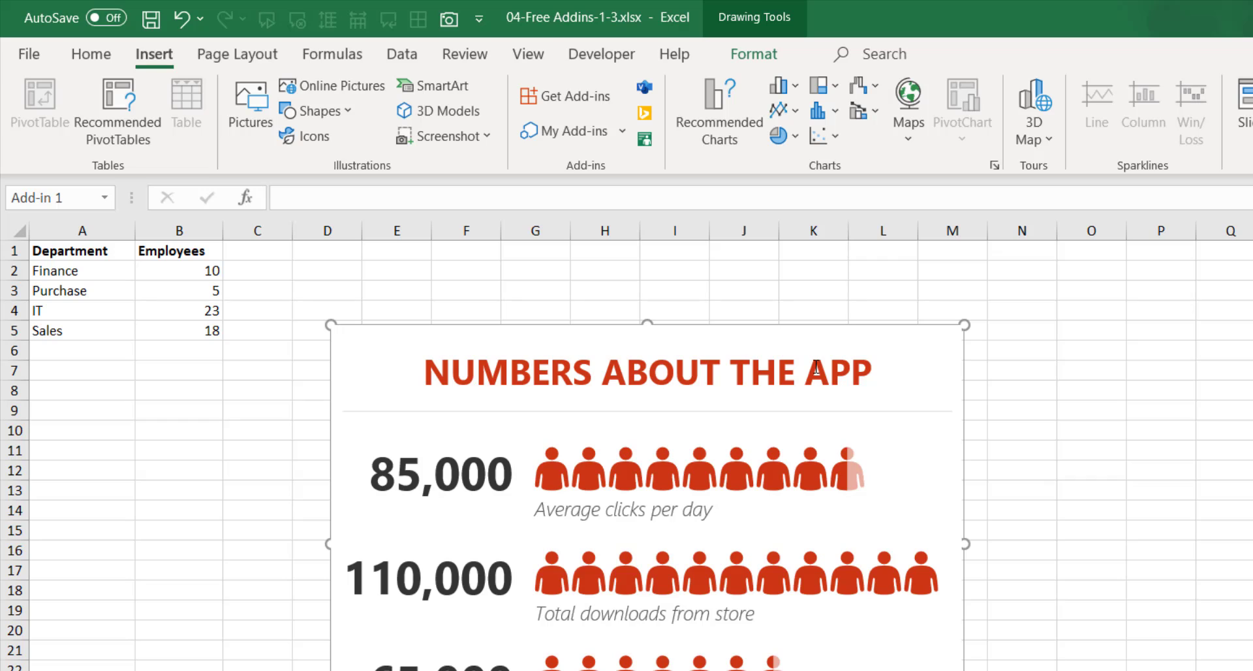
Point the People Graph at table A1:B5 and widen it to show Finance, Purchase, IT and Sales.
{"action": "mouse_move", "coordinate": [900, 392]}
{"action": "left_click", "coordinate": [862, 351]}
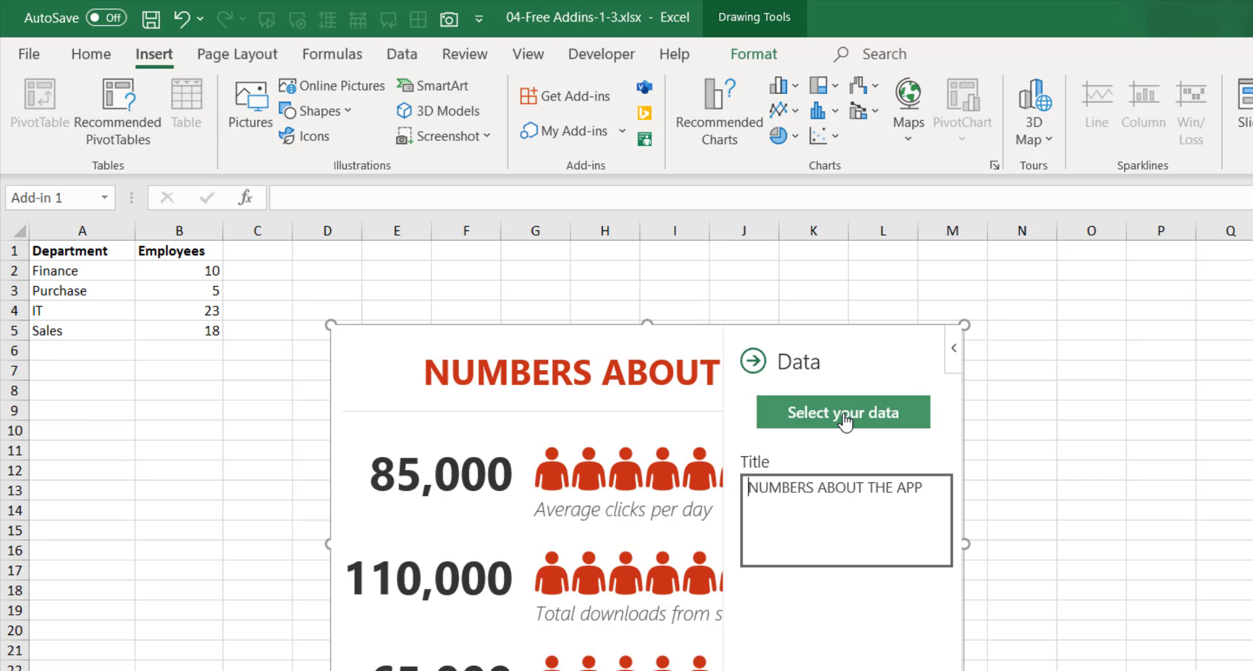
{"action": "left_click", "coordinate": [842, 413]}
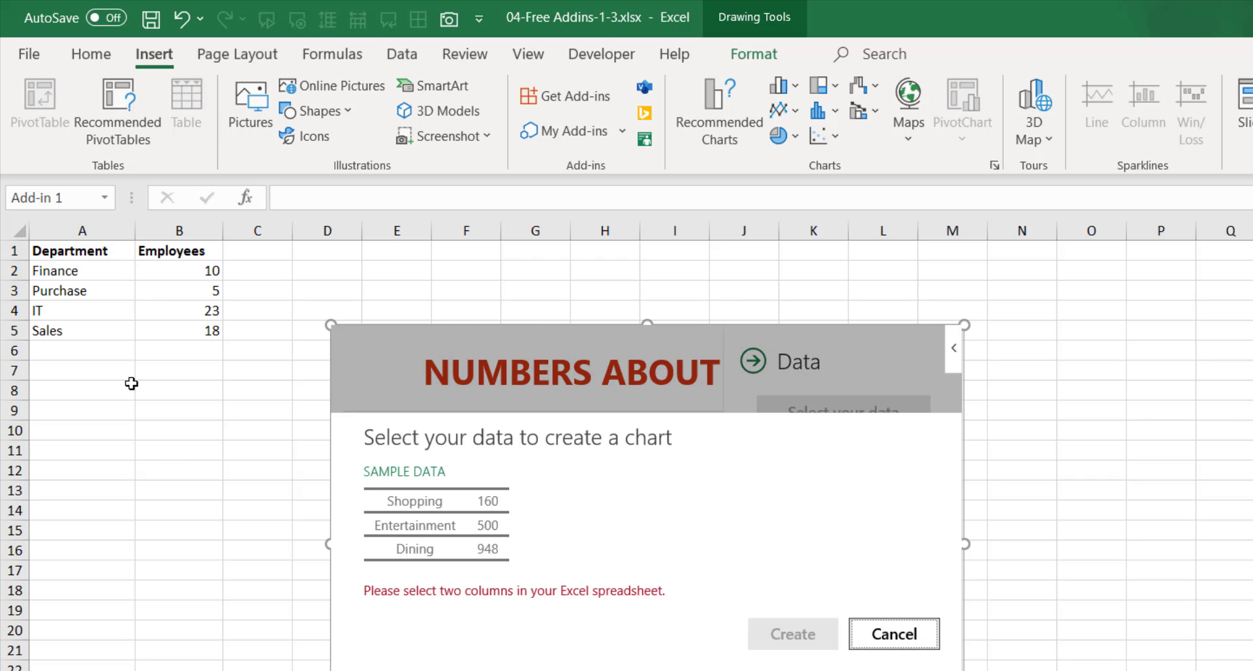
{"action": "left_click_drag", "start_coordinate": [77, 251], "coordinate": [159, 330]}
{"action": "left_click", "coordinate": [804, 634]}
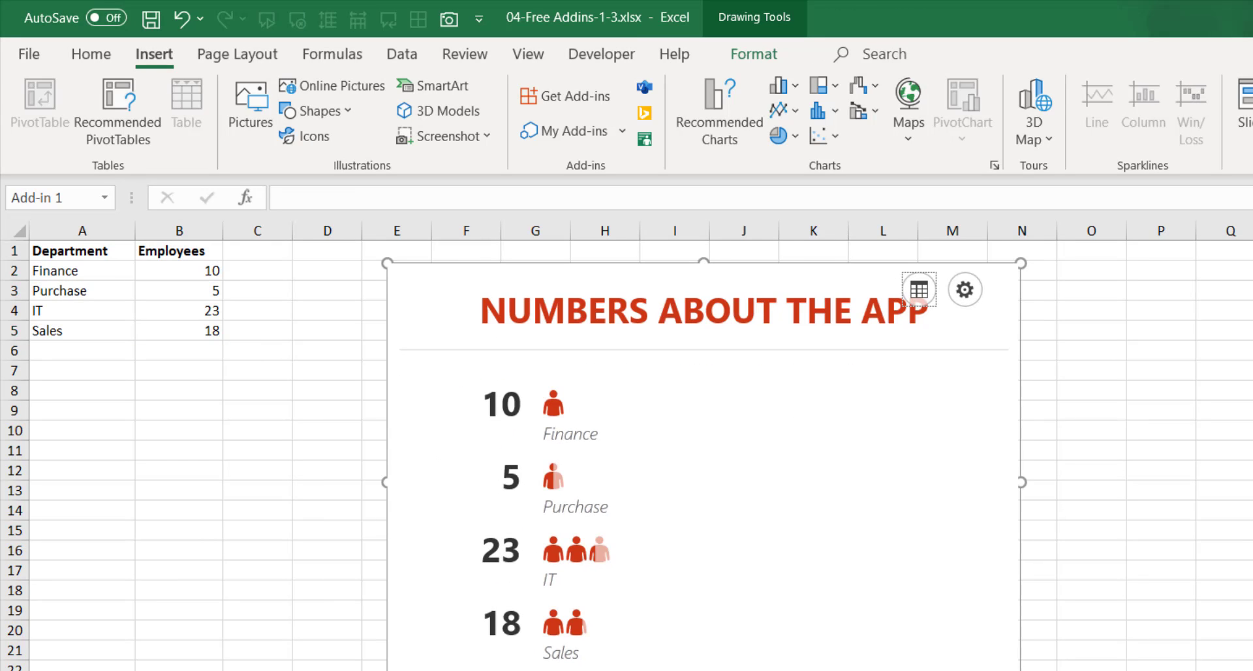
{"action": "left_click_drag", "start_coordinate": [1021, 603], "coordinate": [1180, 543]}
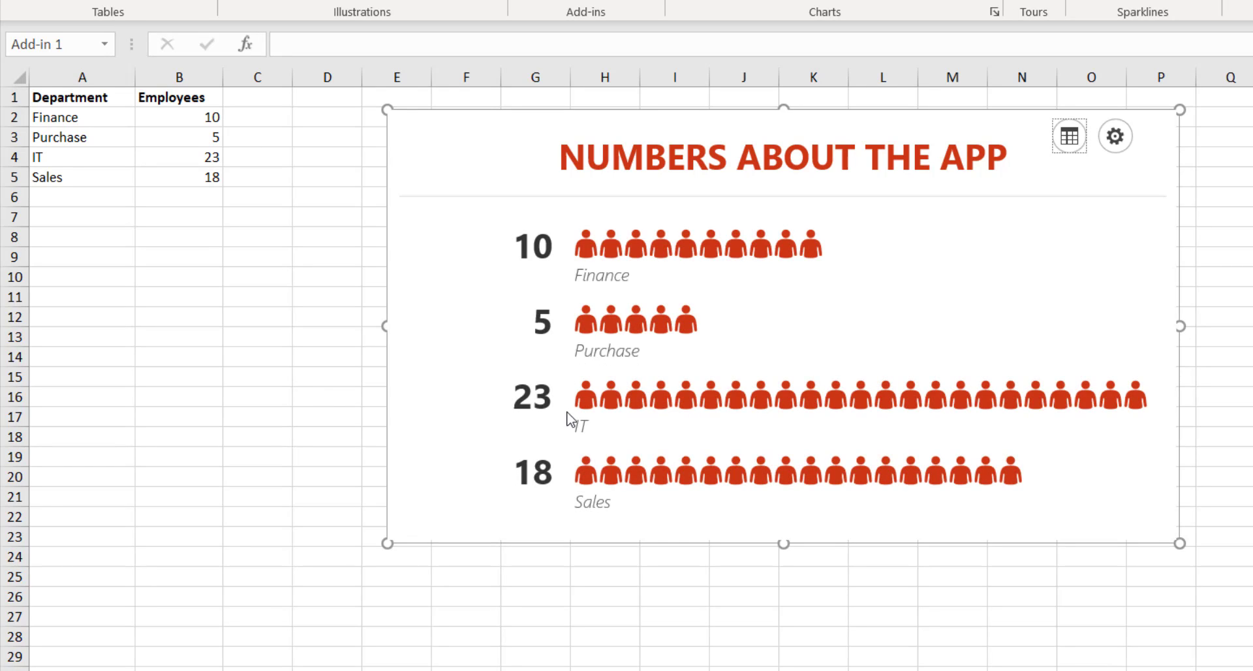
Change the IT employee count to 14 and the Sales count to 7.
{"action": "left_click", "coordinate": [200, 160]}
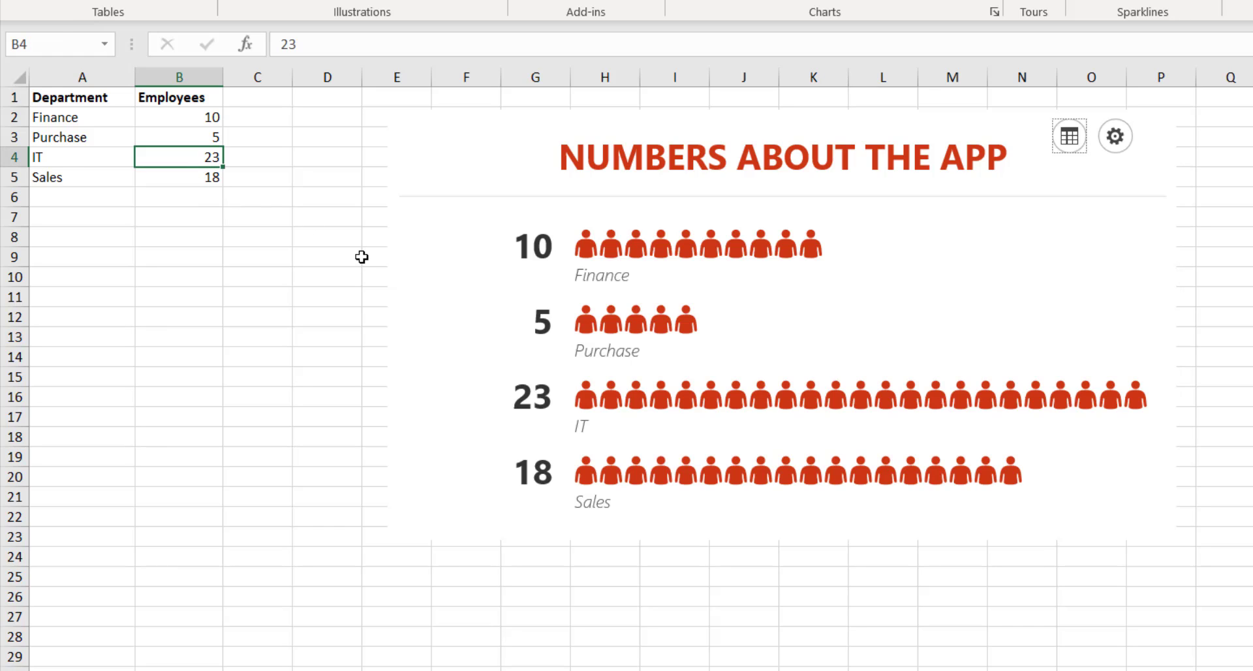
{"action": "type", "text": "14"}
{"action": "key", "text": "Return"}
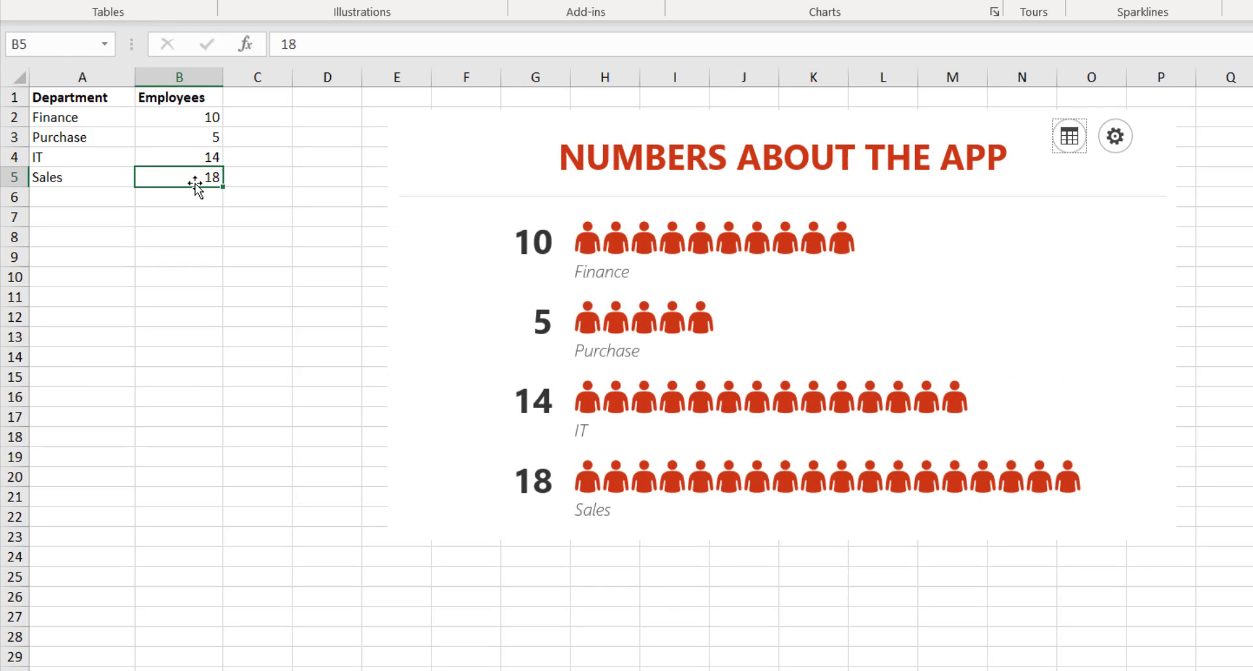
{"action": "type", "text": "7"}
{"action": "key", "text": "Return"}
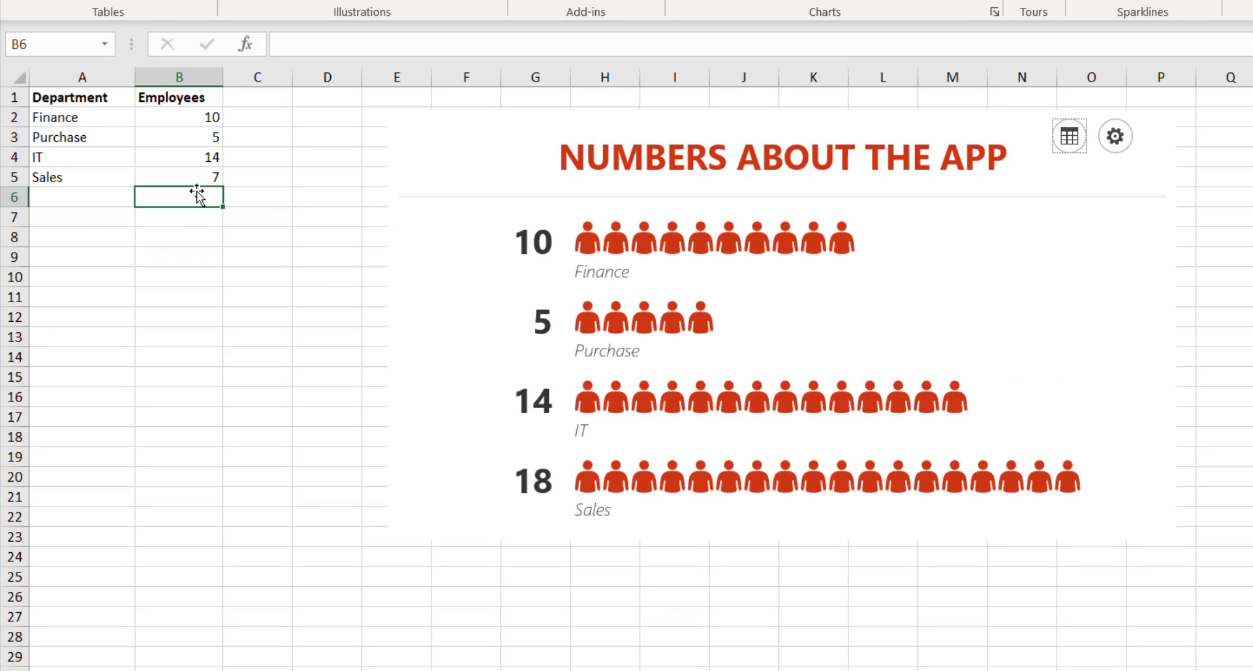
Add Marketing with 13 employees as row 6 of the department table.
{"action": "left_click", "coordinate": [73, 202]}
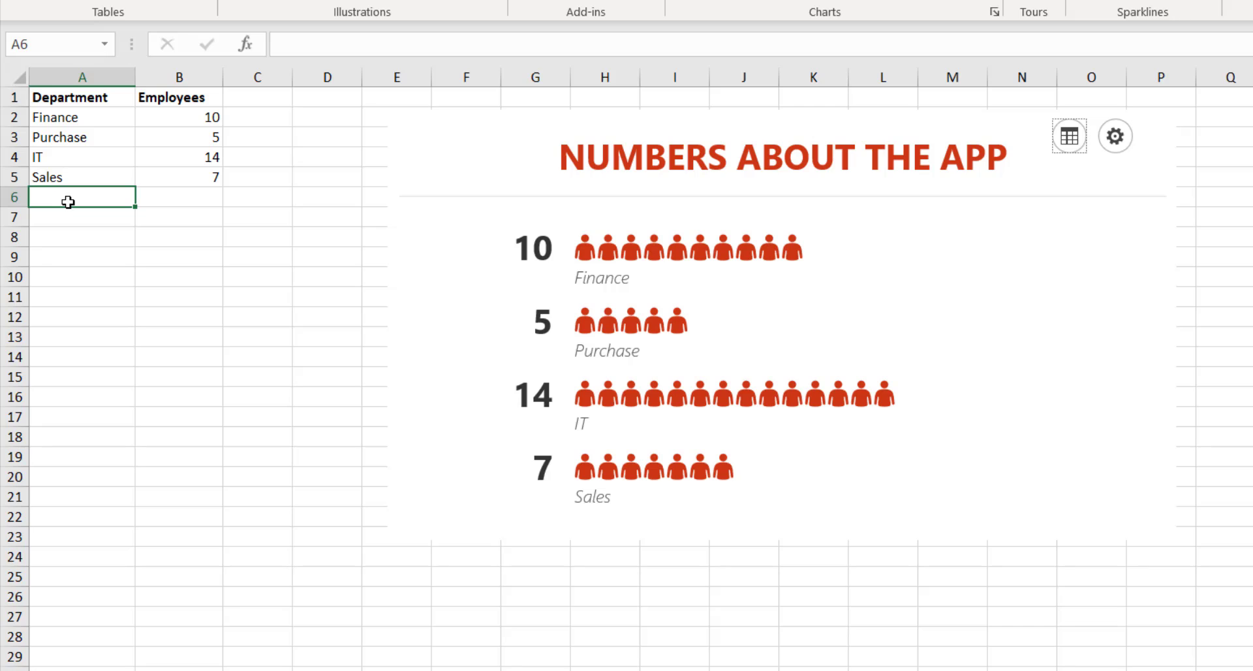
{"action": "type", "text": "Marketing"}
{"action": "key", "text": "Tab"}
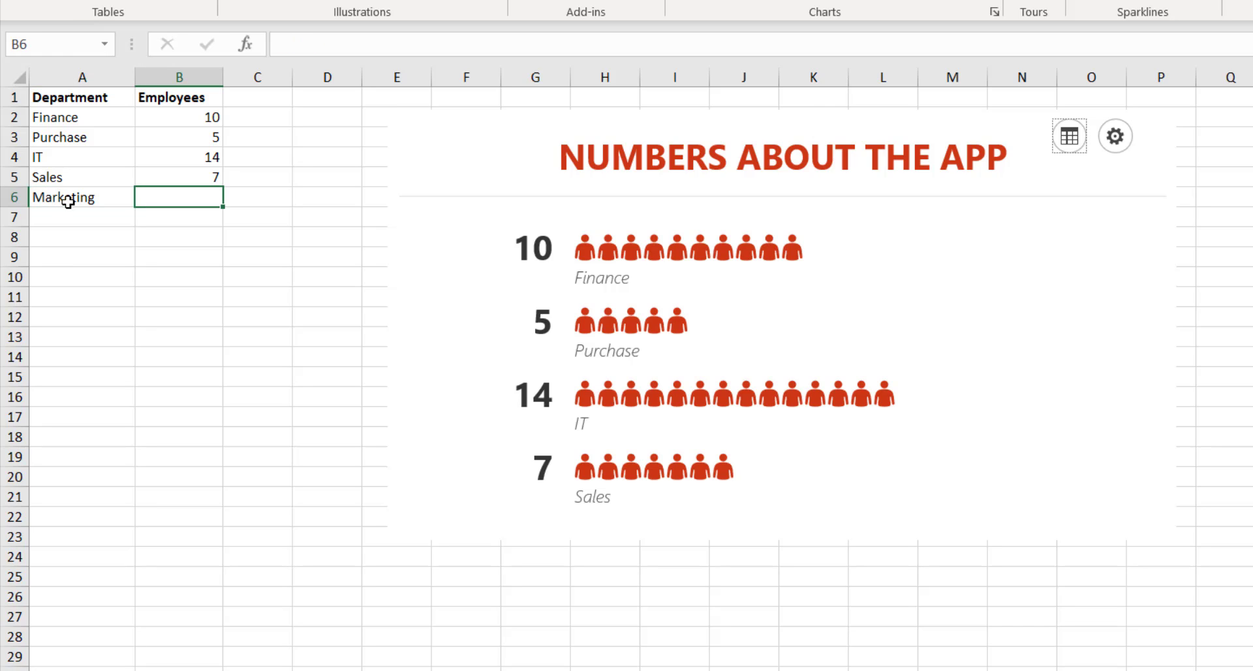
{"action": "type", "text": "13"}
{"action": "key", "text": "Return"}
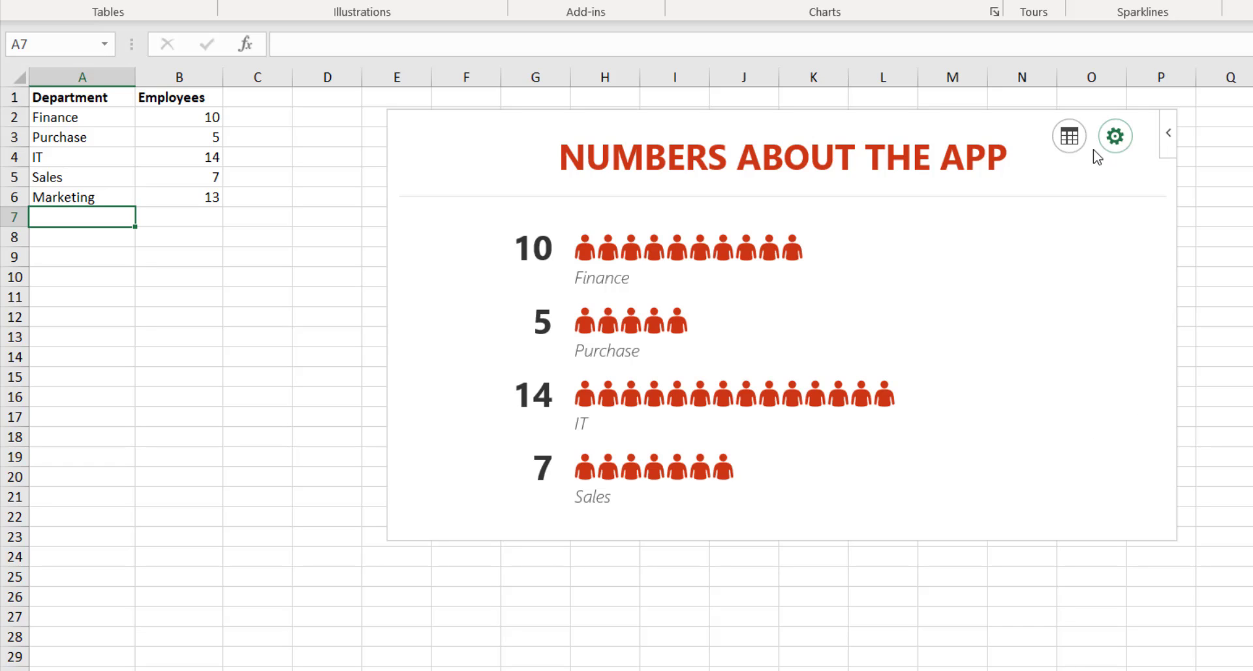
Open and close the People Graph data options, then return to the department list.
{"action": "left_click", "coordinate": [1070, 135]}
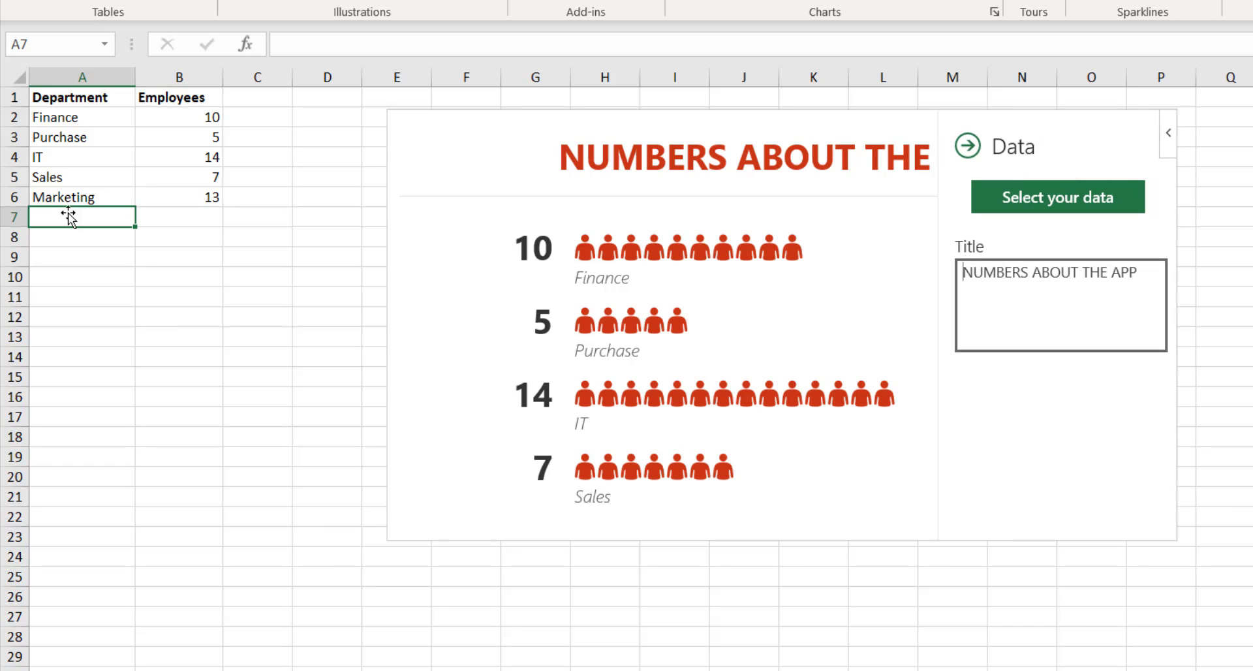
{"action": "left_click", "coordinate": [79, 176]}
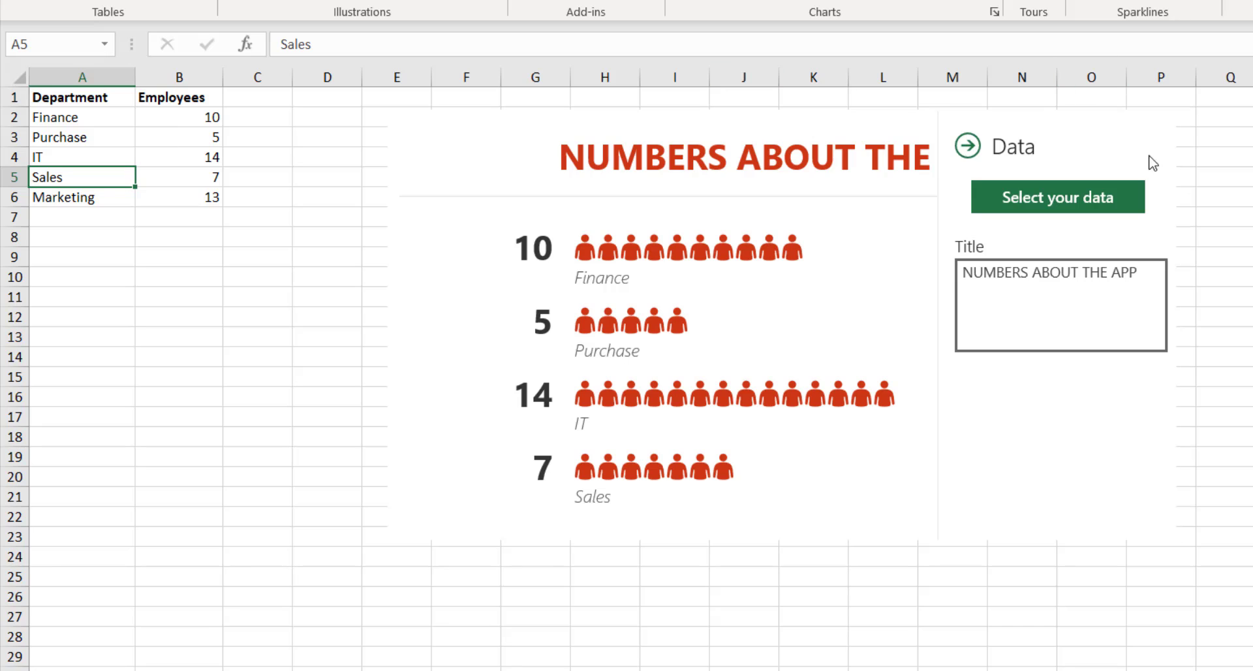
{"action": "left_click", "coordinate": [968, 145]}
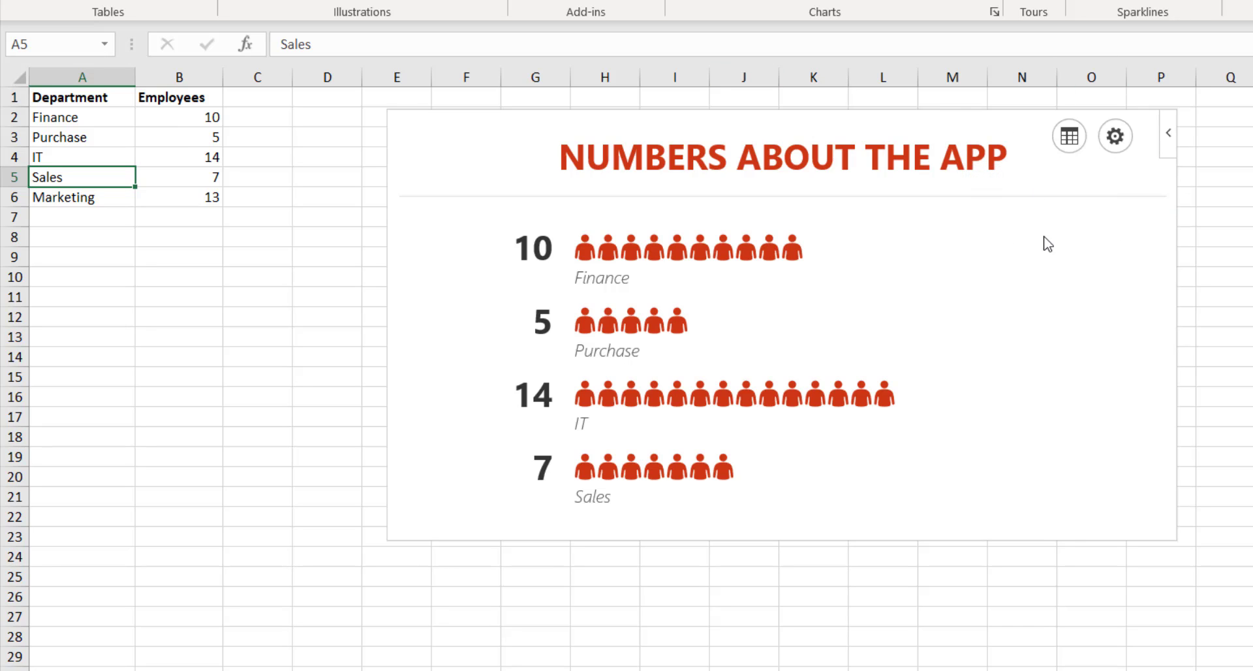
{"action": "left_click", "coordinate": [104, 141]}
Convert the Department/Employees range A1:B6 into a formatted table with headers.
{"action": "left_click_drag", "start_coordinate": [98, 96], "coordinate": [190, 213]}
{"action": "key", "text": "ctrl+t"}
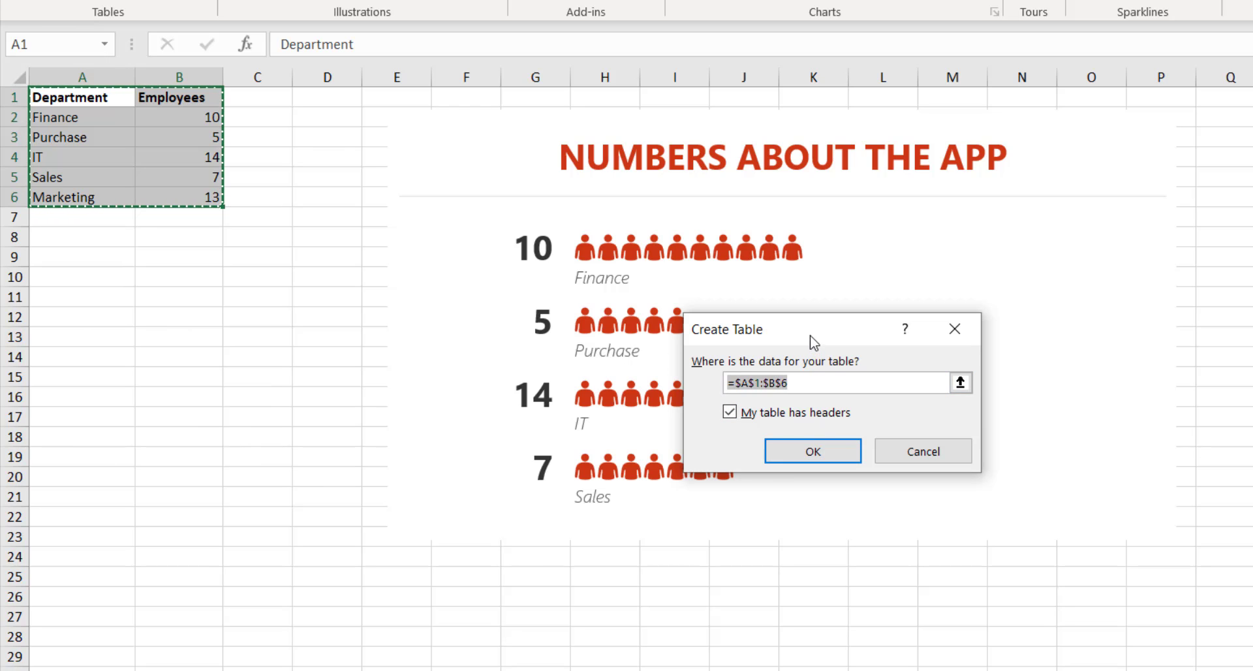
{"action": "left_click_drag", "start_coordinate": [809, 339], "coordinate": [691, 305]}
{"action": "left_click", "coordinate": [702, 418]}
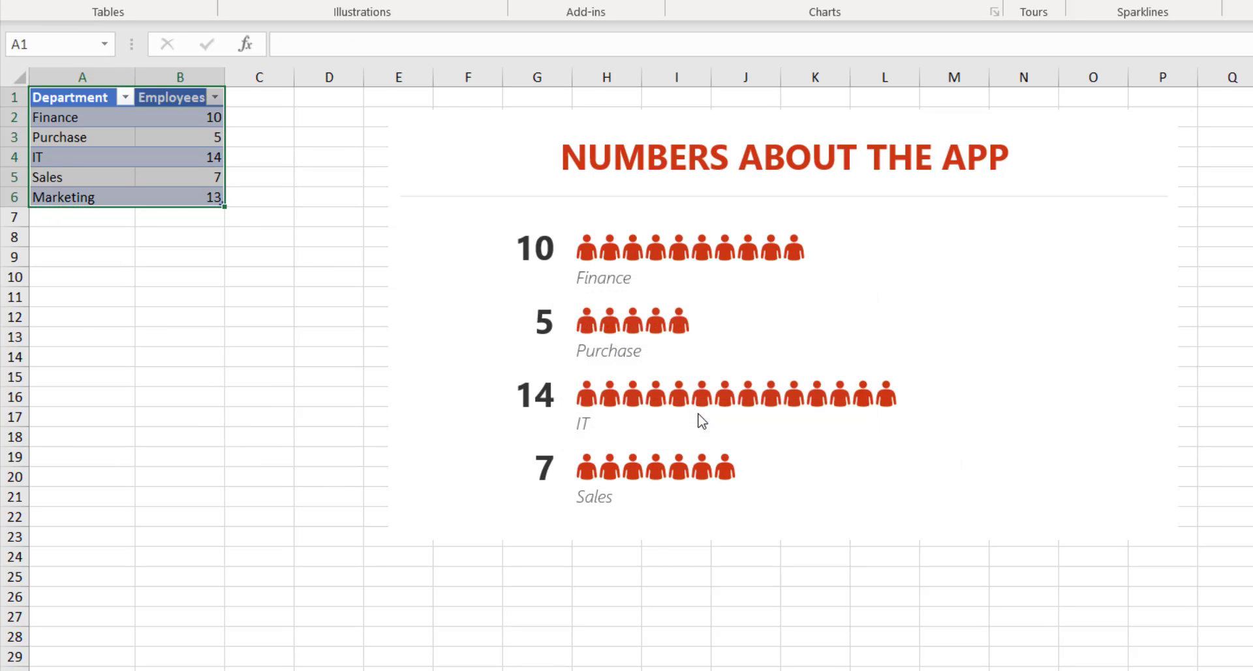
Check the IT, Sales and Purchase cells, then select the People Graph.
{"action": "left_click_drag", "start_coordinate": [107, 162], "coordinate": [105, 177]}
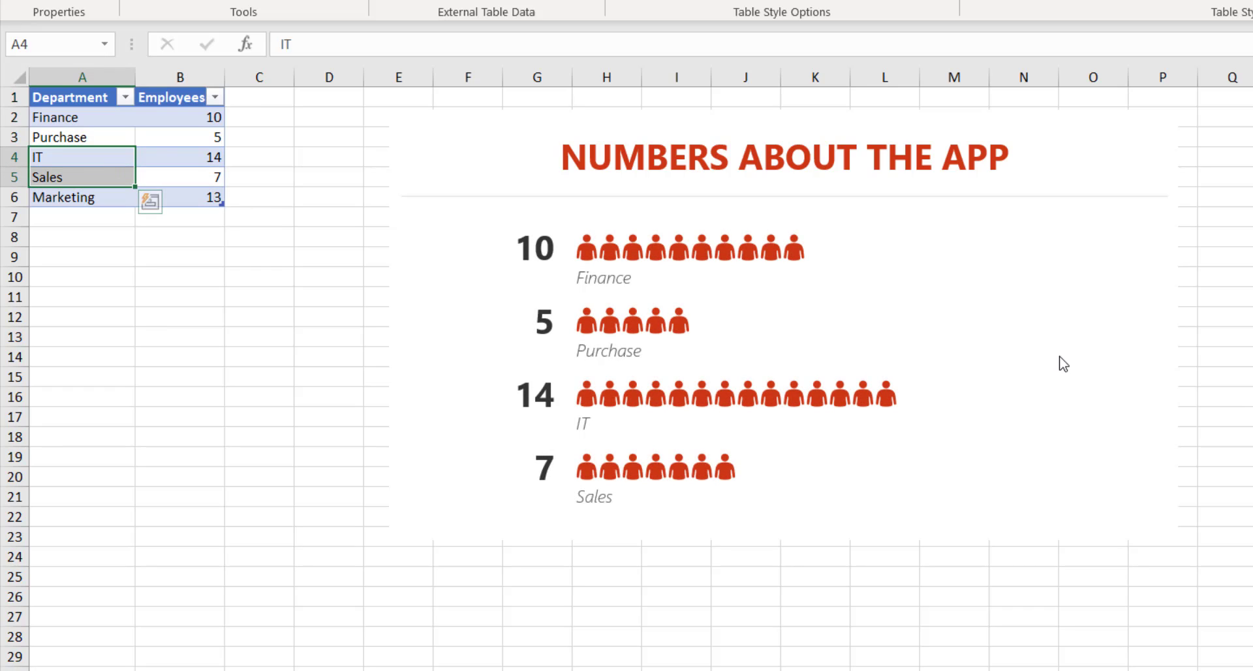
{"action": "left_click", "coordinate": [81, 132]}
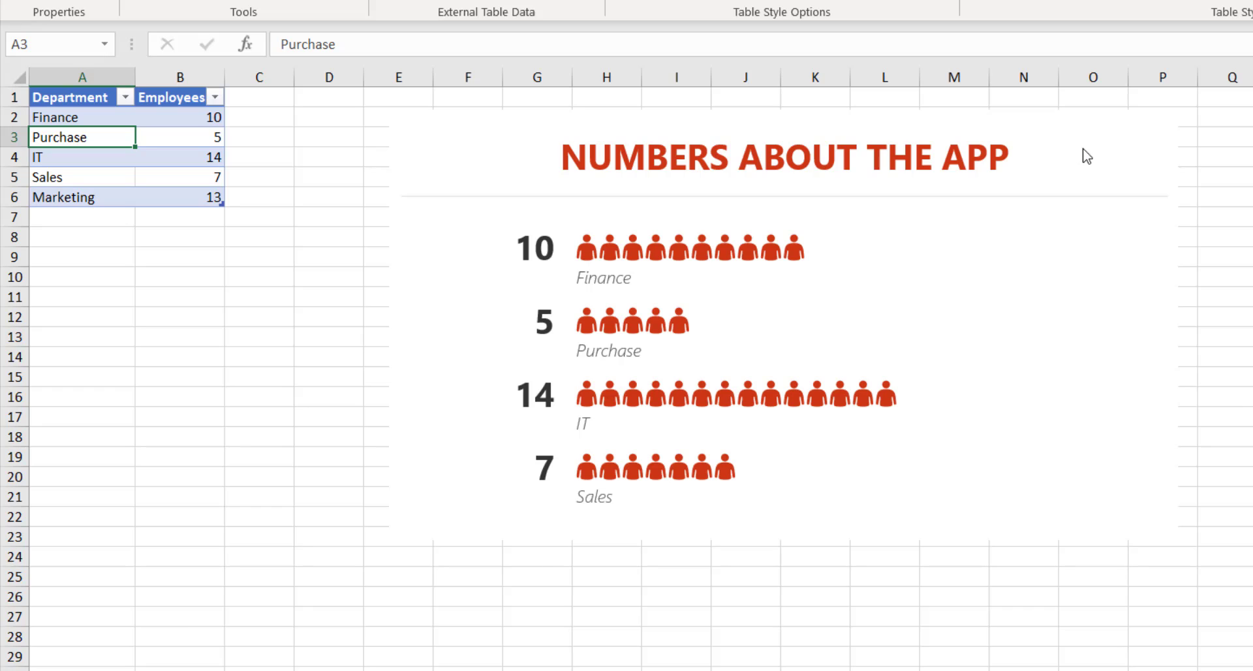
{"action": "left_click", "coordinate": [1015, 292]}
Point the People Graph's data at table A1:B6 and recreate it, including Marketing 13.
{"action": "left_click", "coordinate": [1072, 136]}
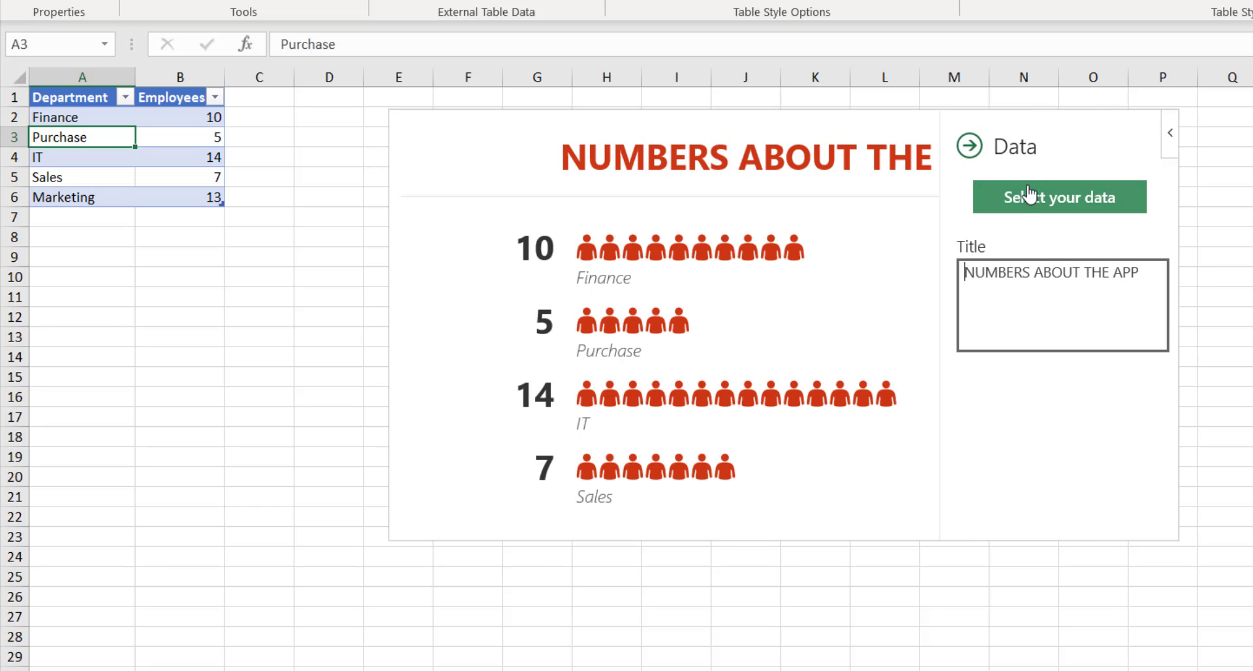
{"action": "left_click", "coordinate": [1029, 202]}
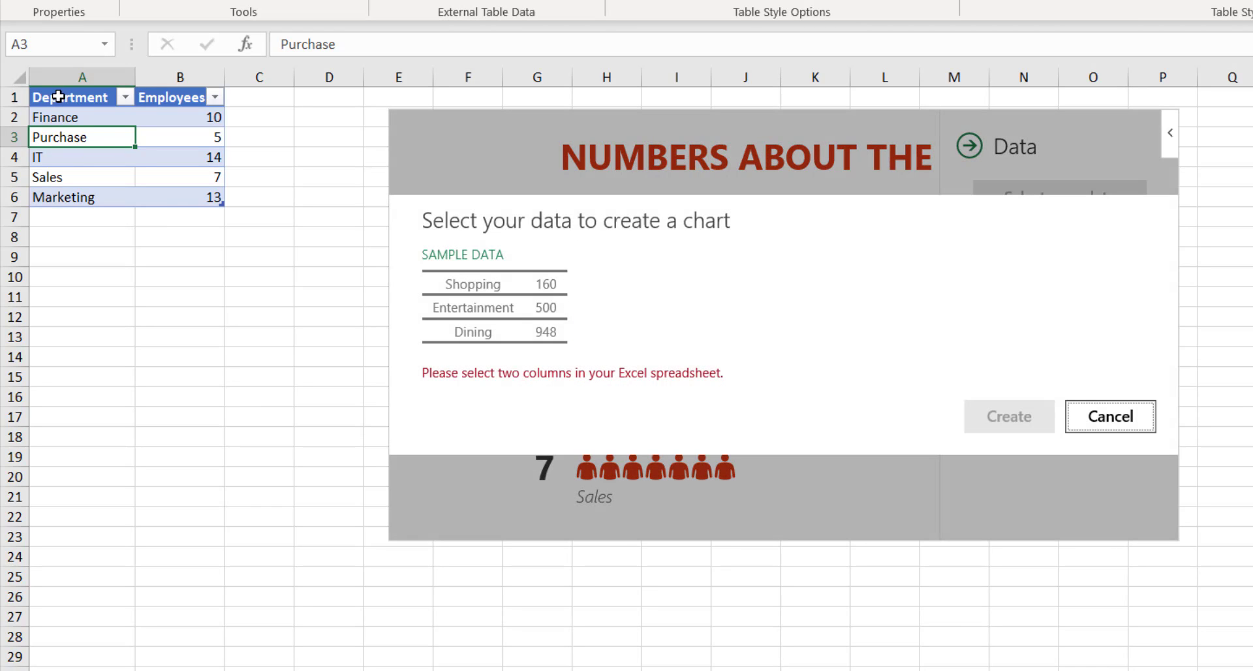
{"action": "left_click_drag", "start_coordinate": [58, 97], "coordinate": [188, 199]}
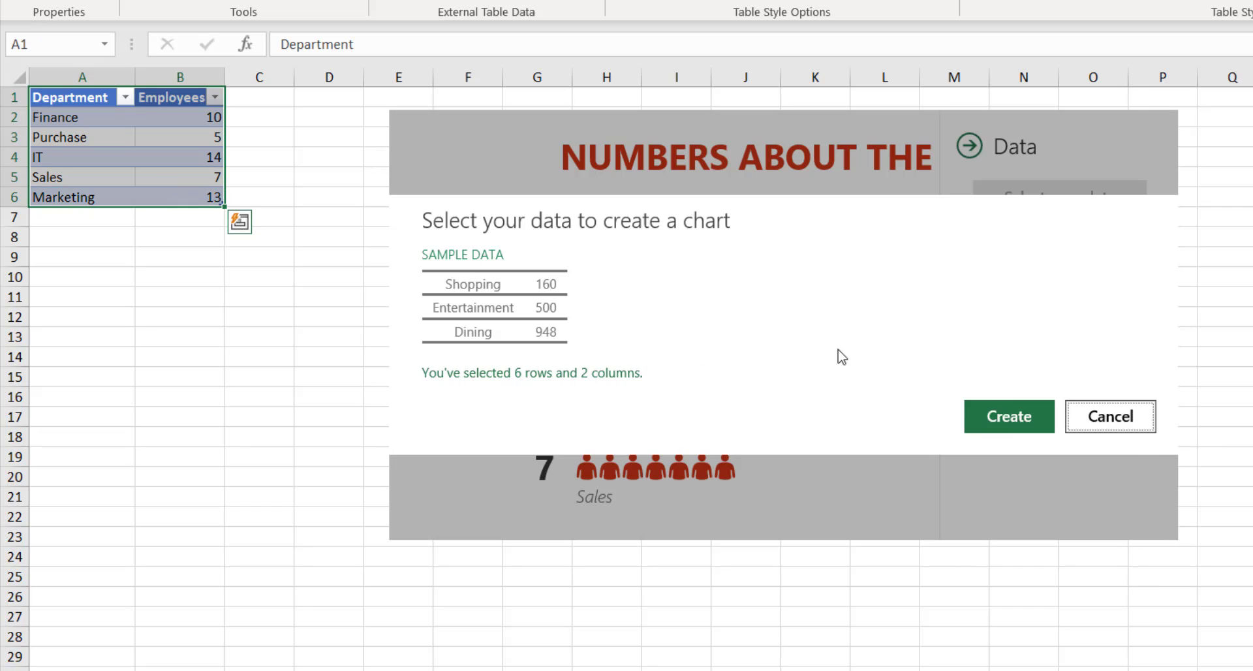
{"action": "left_click", "coordinate": [995, 423]}
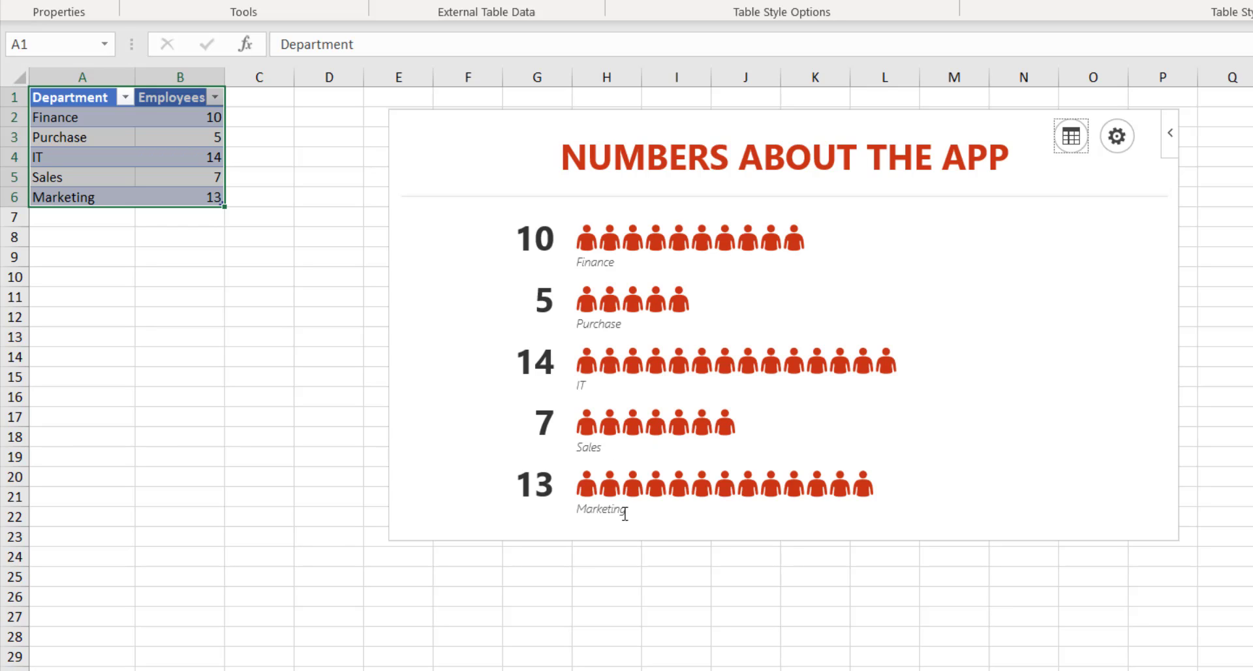
Add a row below Marketing with department HR and 16 employees.
{"action": "left_click", "coordinate": [86, 222]}
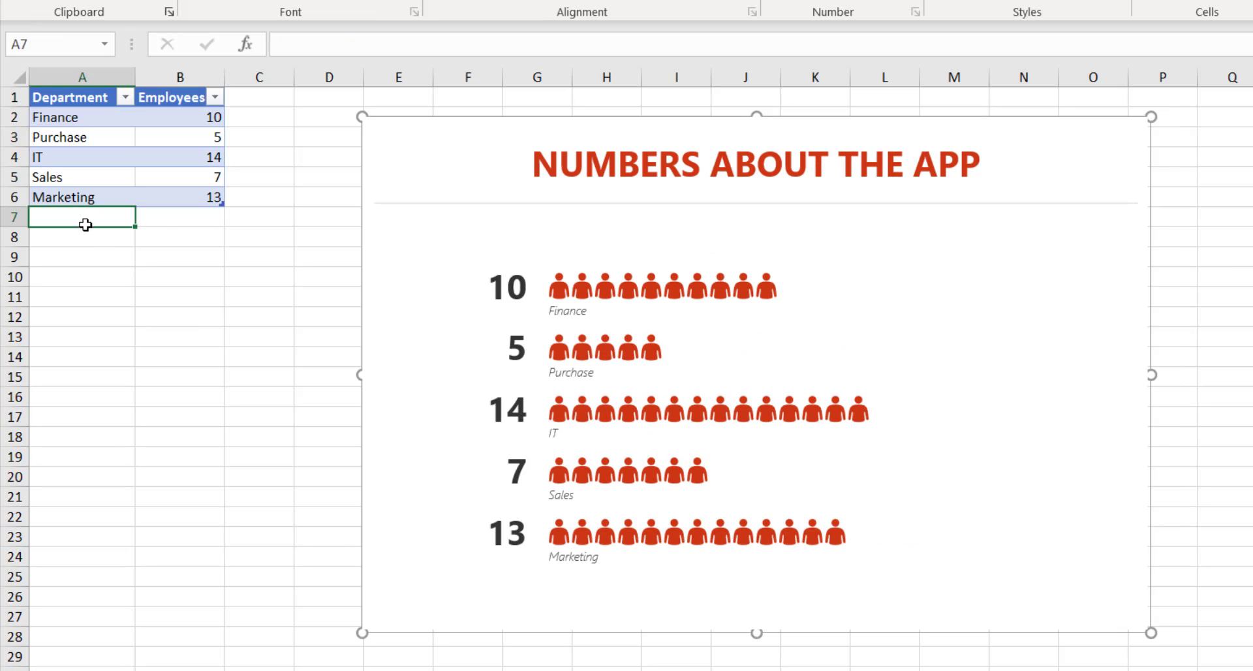
{"action": "type", "text": "H"}
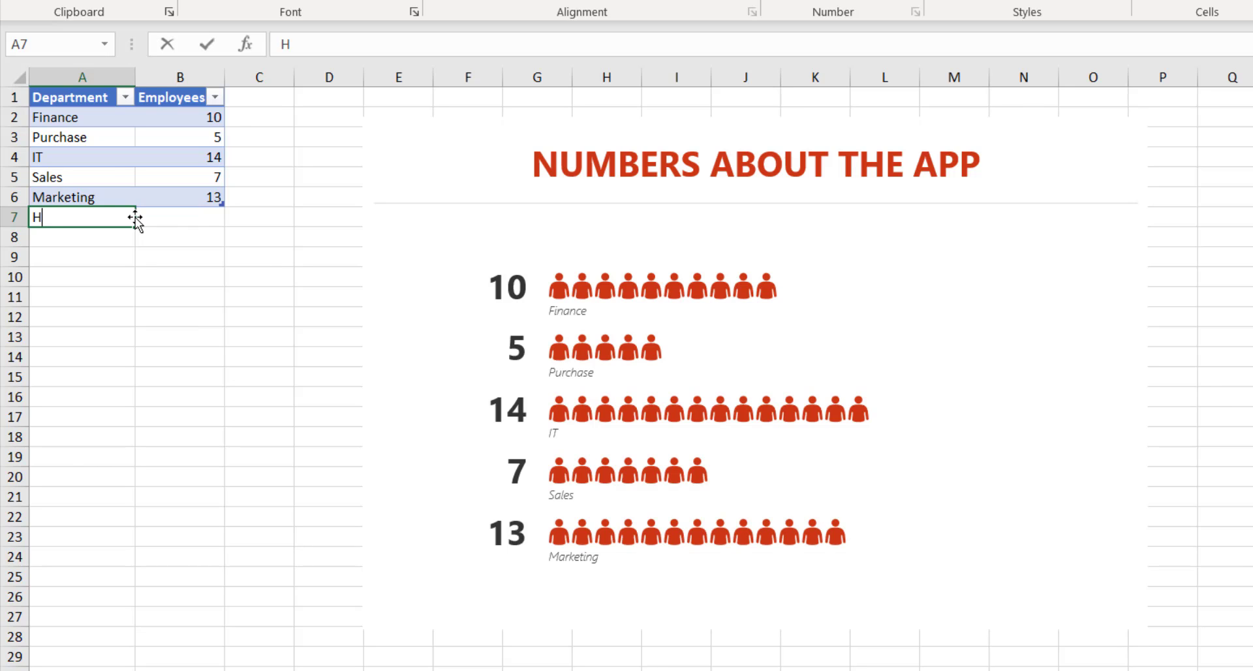
{"action": "type", "text": "R"}
{"action": "key", "text": "Tab"}
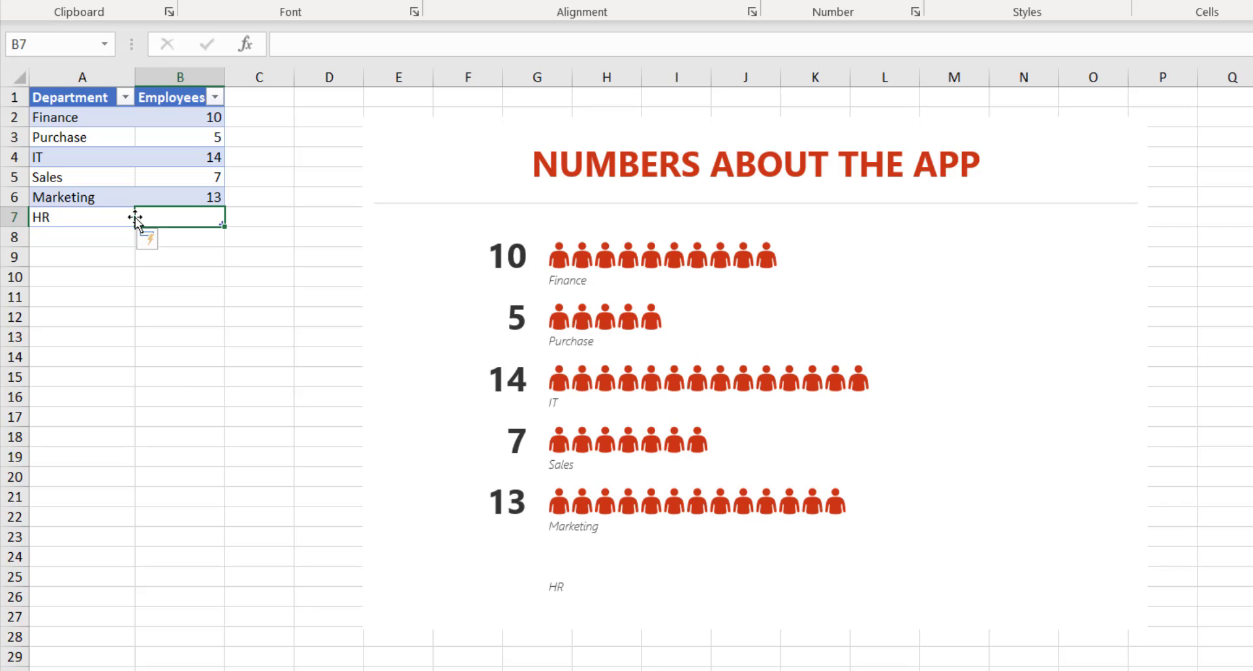
{"action": "type", "text": "16"}
{"action": "key", "text": "Return"}
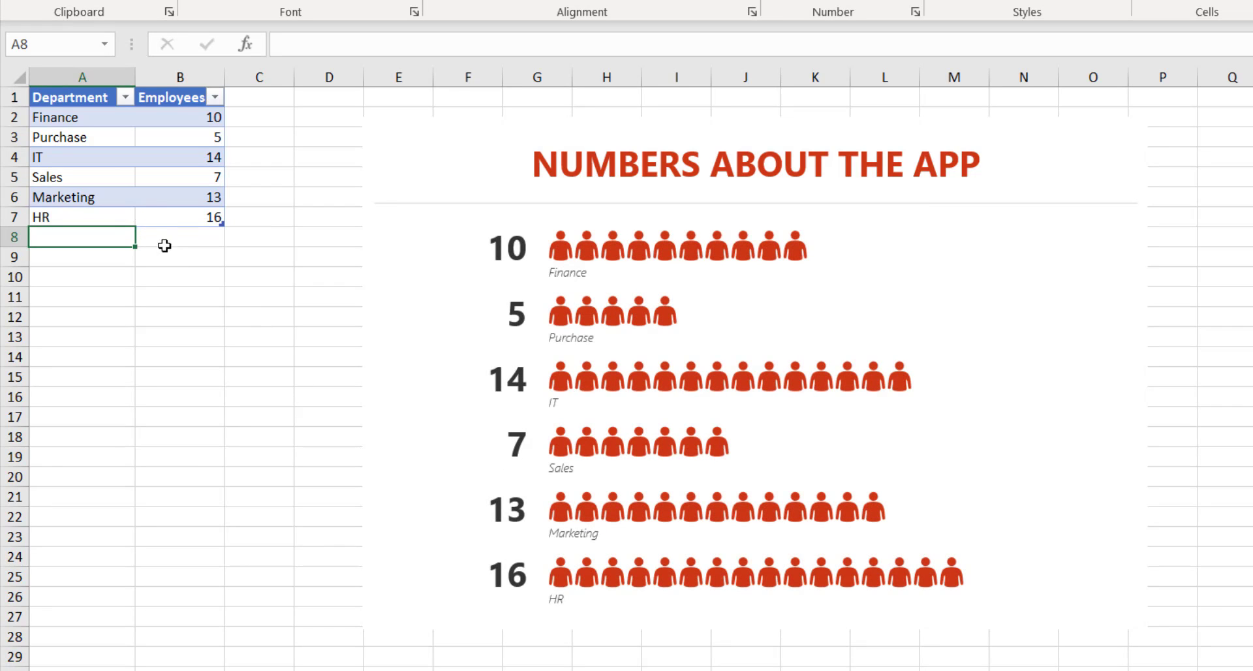
Check the new A2:B7 table rows and confirm the People Graph now includes HR.
{"action": "left_click", "coordinate": [115, 216]}
{"action": "left_click", "coordinate": [166, 220]}
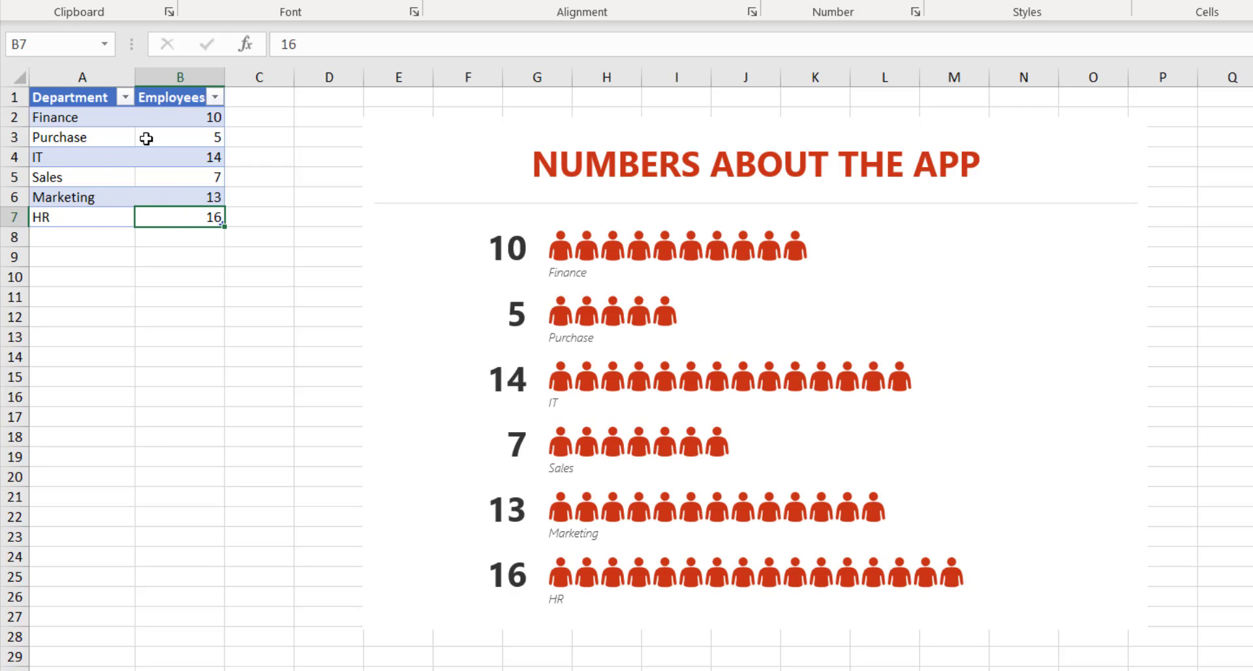
{"action": "left_click_drag", "start_coordinate": [70, 114], "coordinate": [189, 219]}
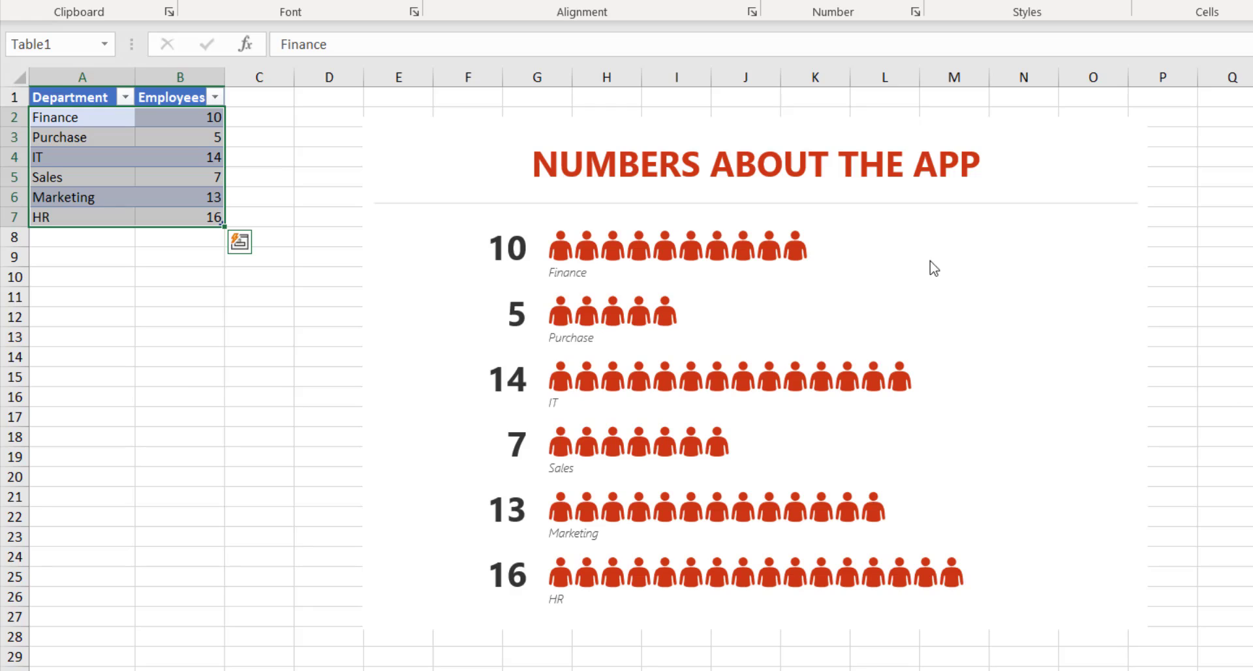
{"action": "left_click", "coordinate": [1050, 227]}
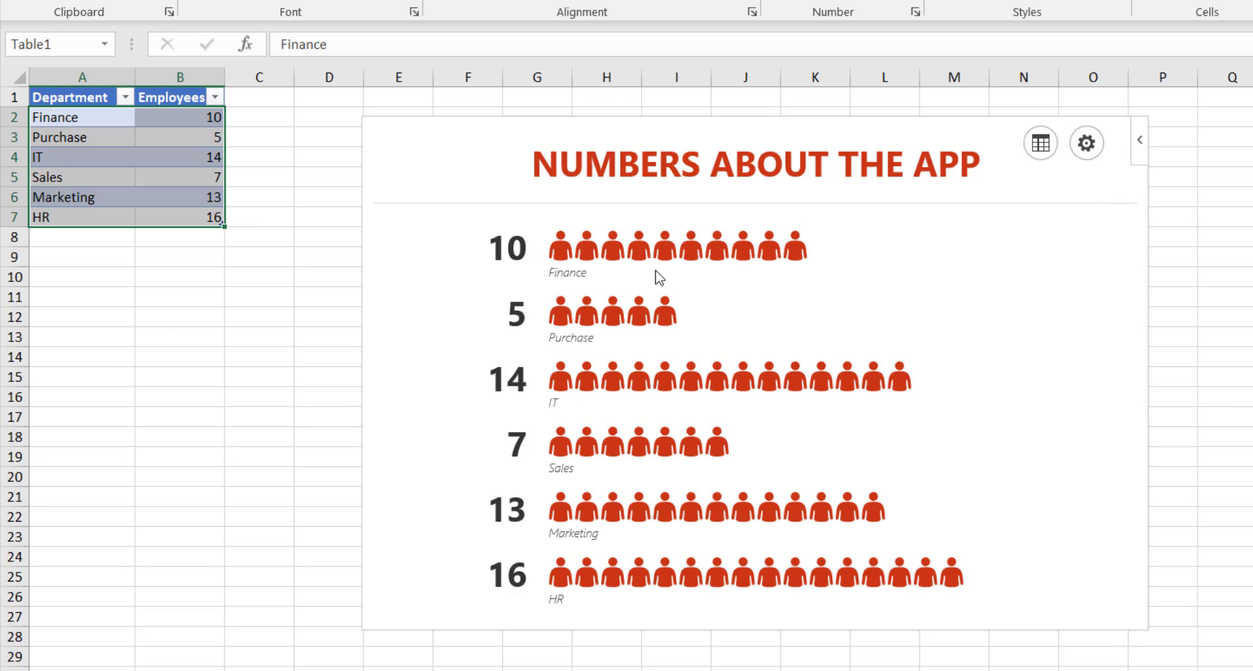
{"action": "left_click", "coordinate": [1083, 145]}
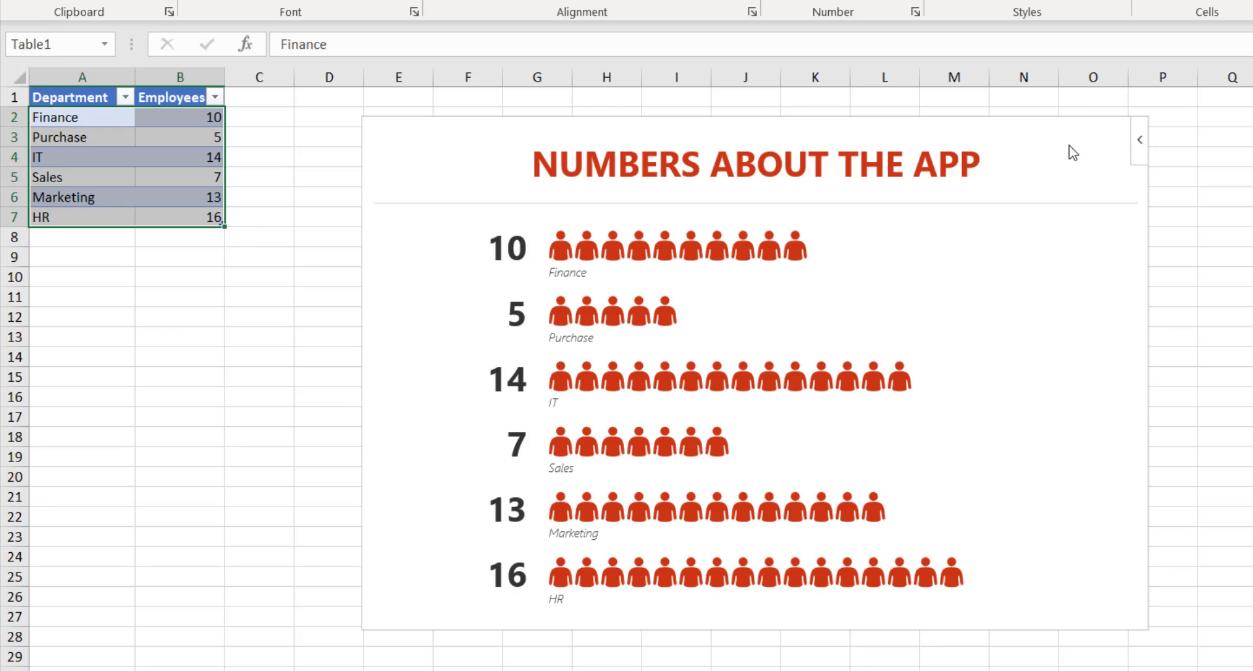
Switch the People Graph to the third, large-figure infographic type.
{"action": "mouse_move", "coordinate": [1013, 188]}
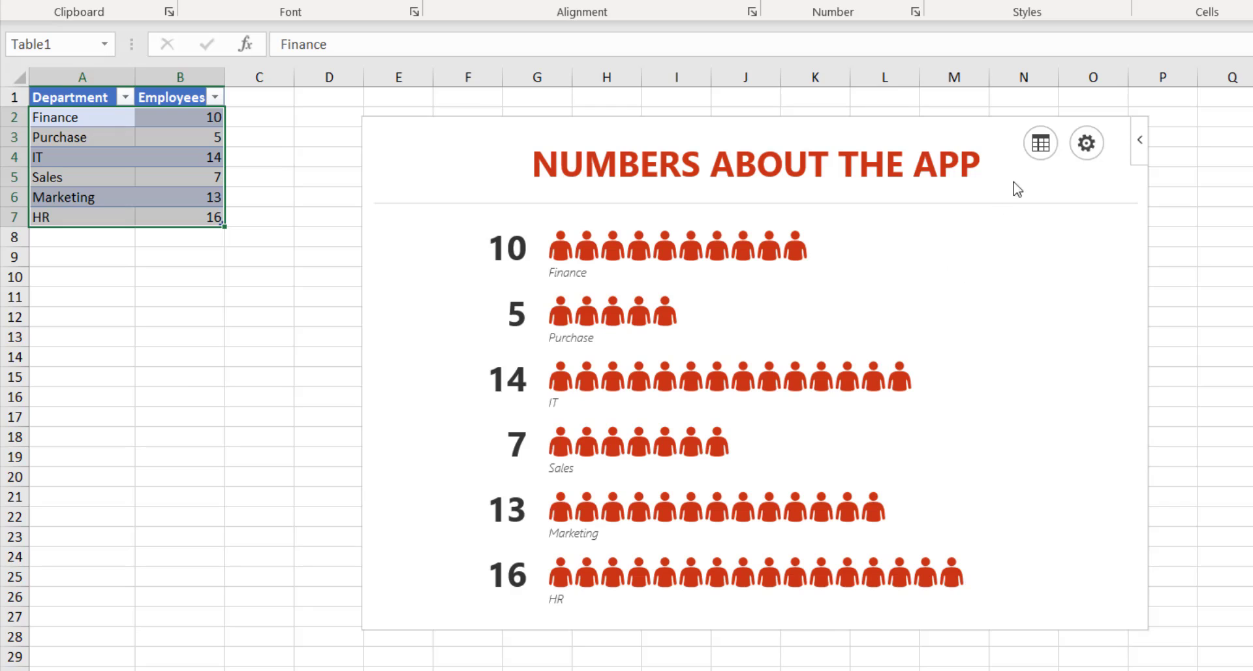
{"action": "left_click", "coordinate": [1086, 151]}
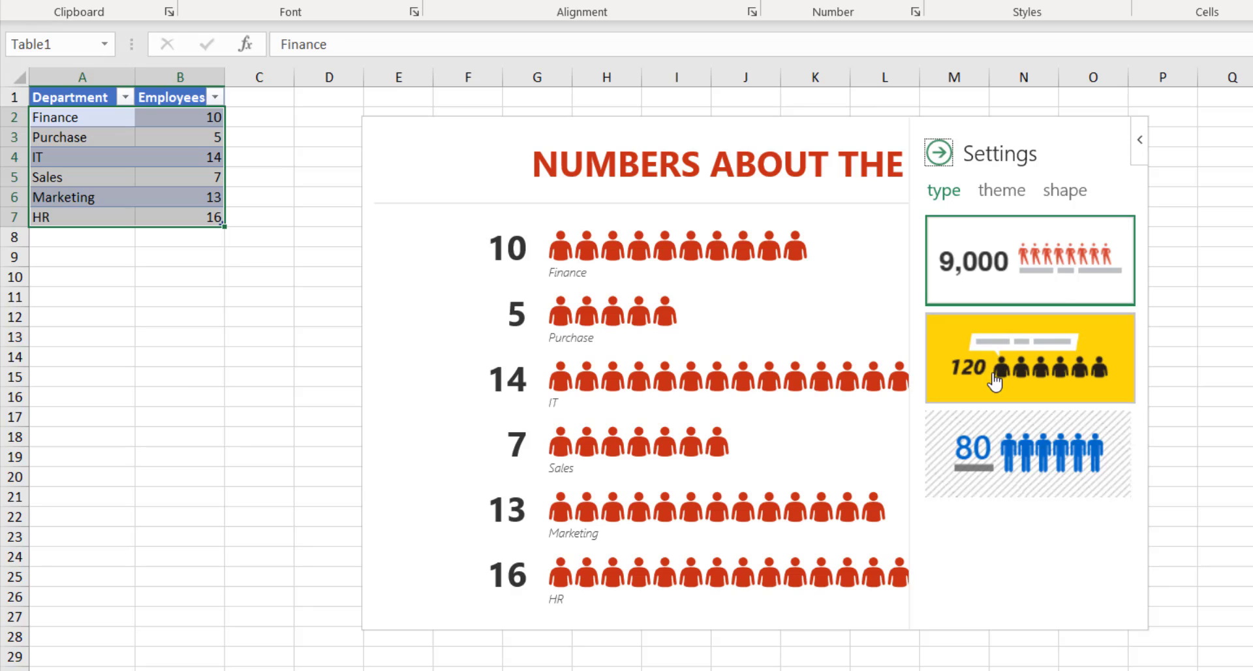
{"action": "left_click", "coordinate": [1002, 394]}
{"action": "left_click", "coordinate": [1015, 454]}
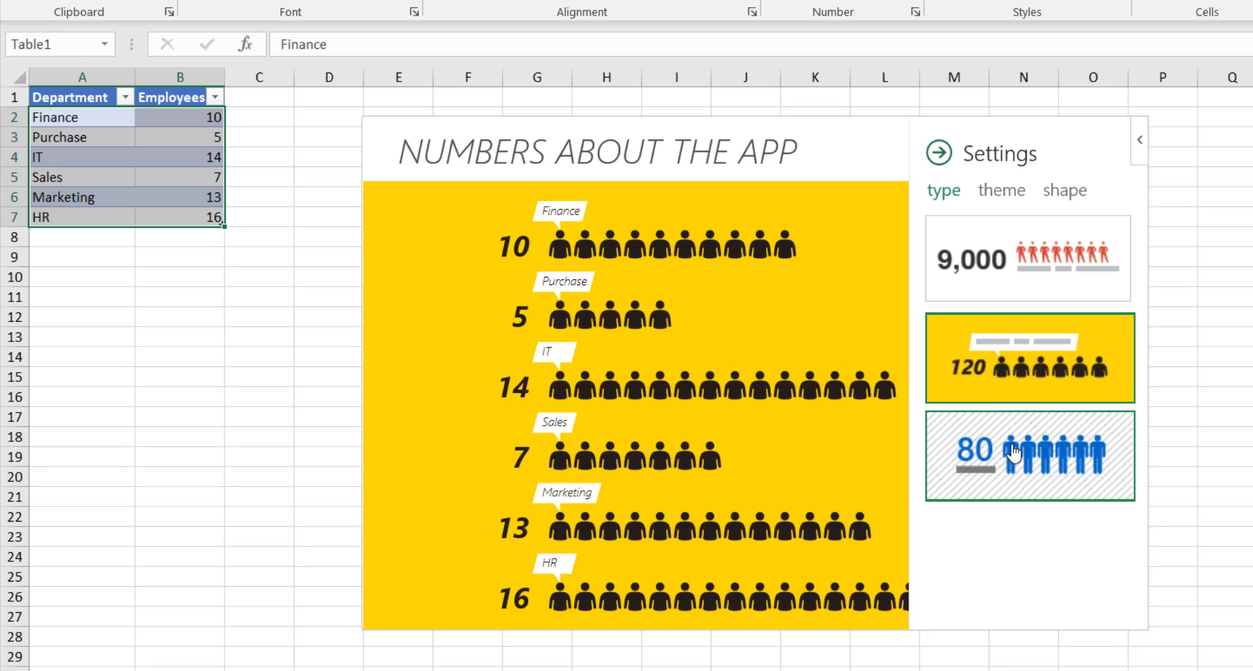
Try the pink, yellow, blue and other themes, settling on solid red.
{"action": "left_click", "coordinate": [1001, 190]}
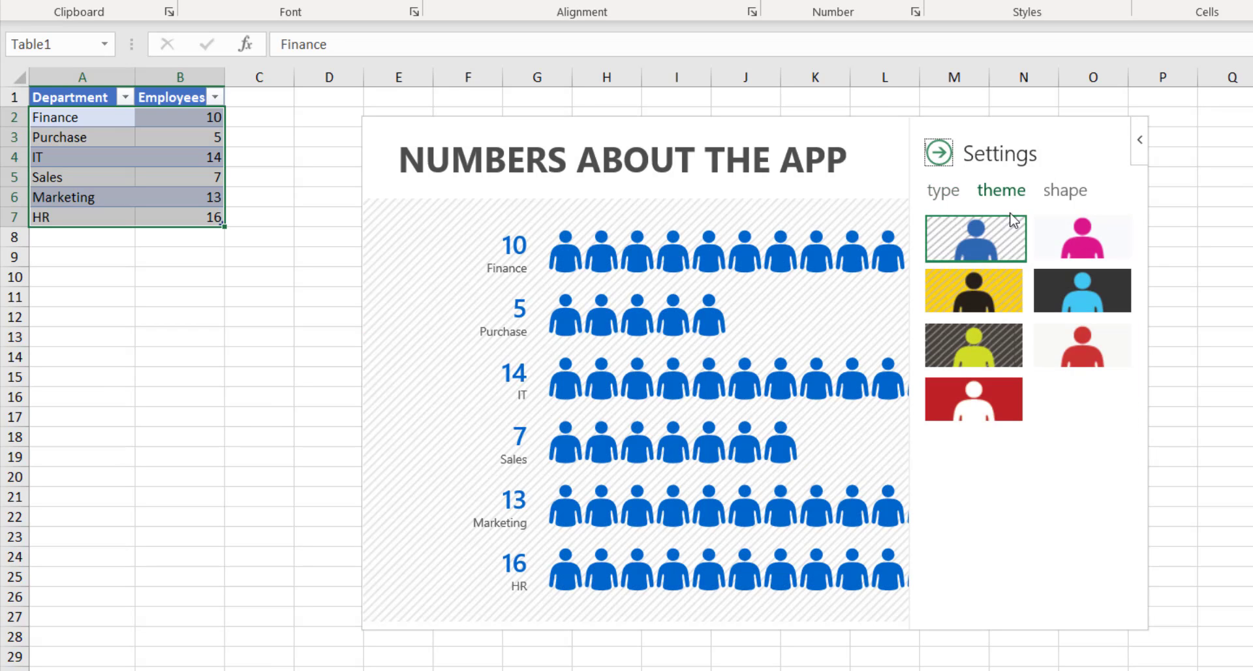
{"action": "left_click", "coordinate": [1071, 248]}
{"action": "left_click", "coordinate": [1000, 300]}
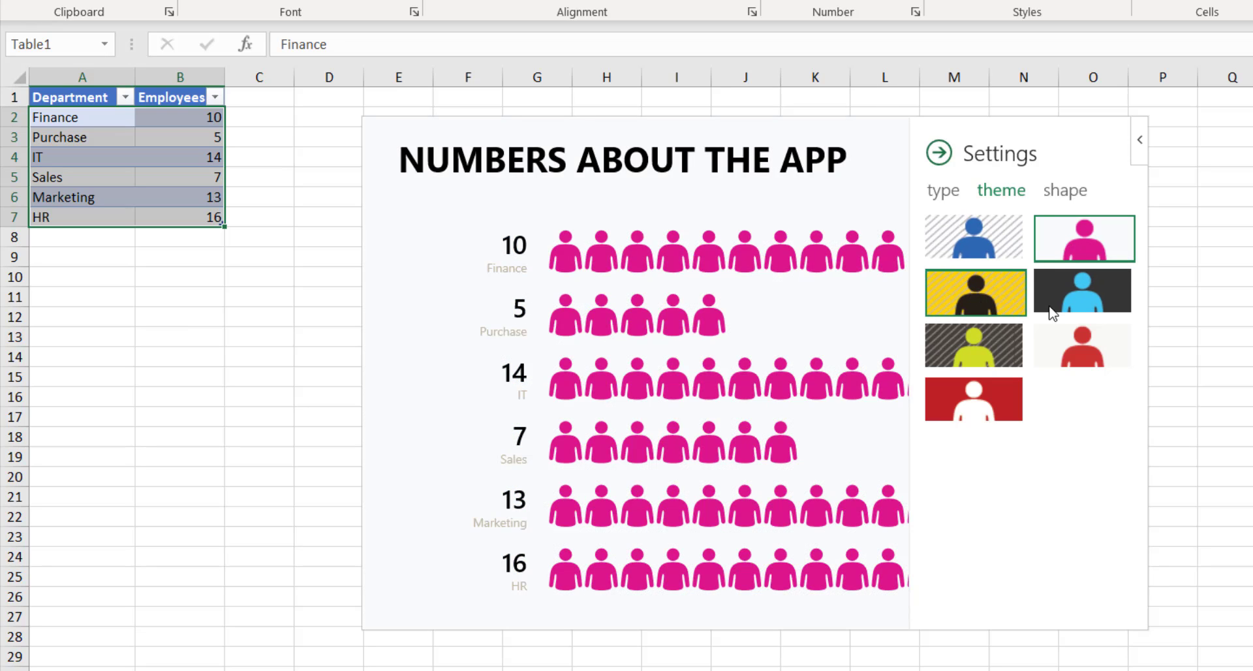
{"action": "left_click", "coordinate": [1104, 302]}
{"action": "left_click", "coordinate": [1082, 346]}
{"action": "left_click", "coordinate": [993, 353]}
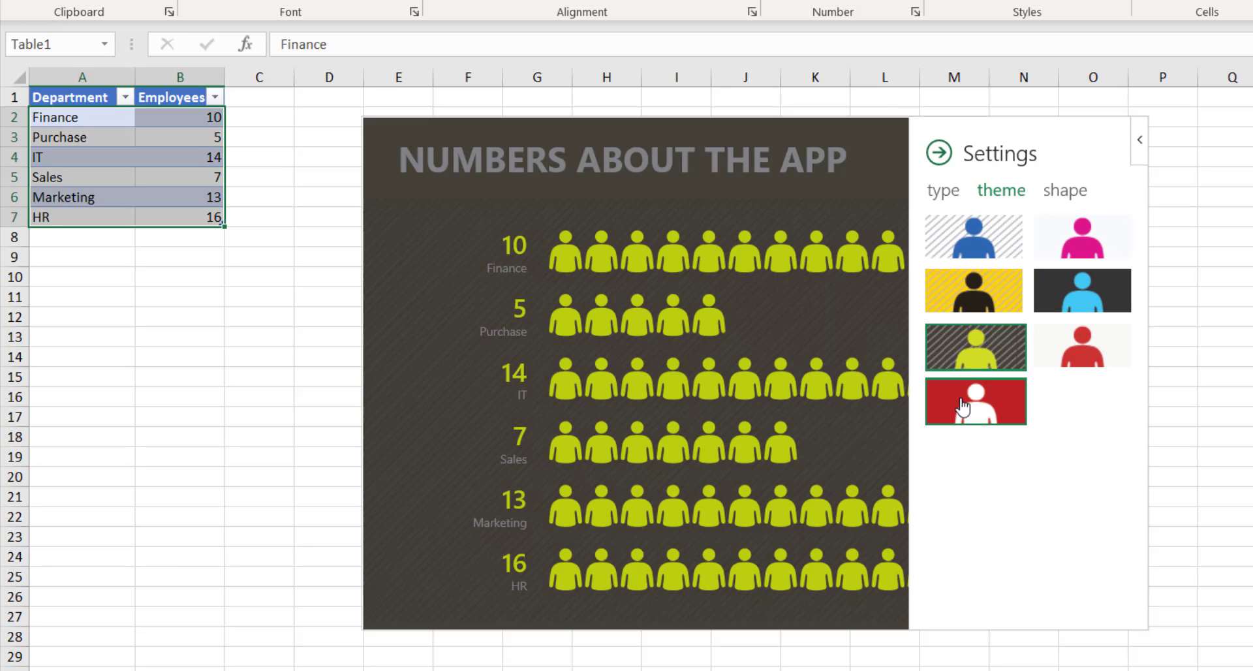
{"action": "left_click", "coordinate": [964, 402]}
{"action": "left_click", "coordinate": [1052, 193]}
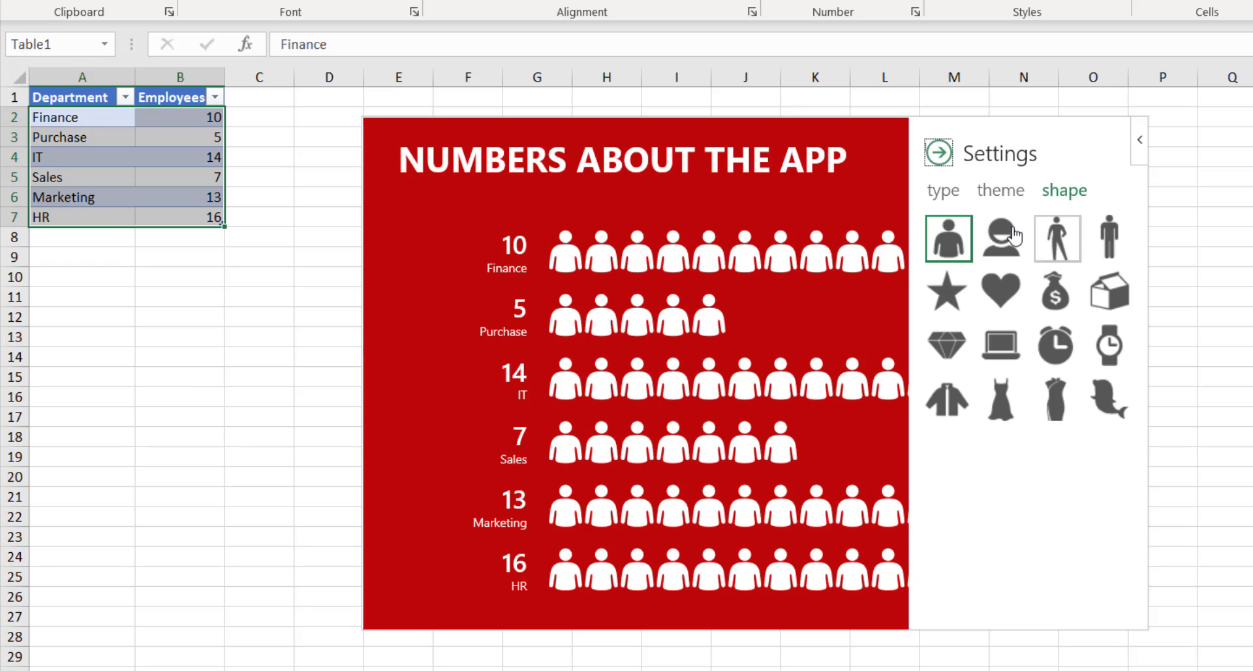
Try heads, walking and standing people, stars and money bags, then choose dress figures.
{"action": "left_click", "coordinate": [991, 247]}
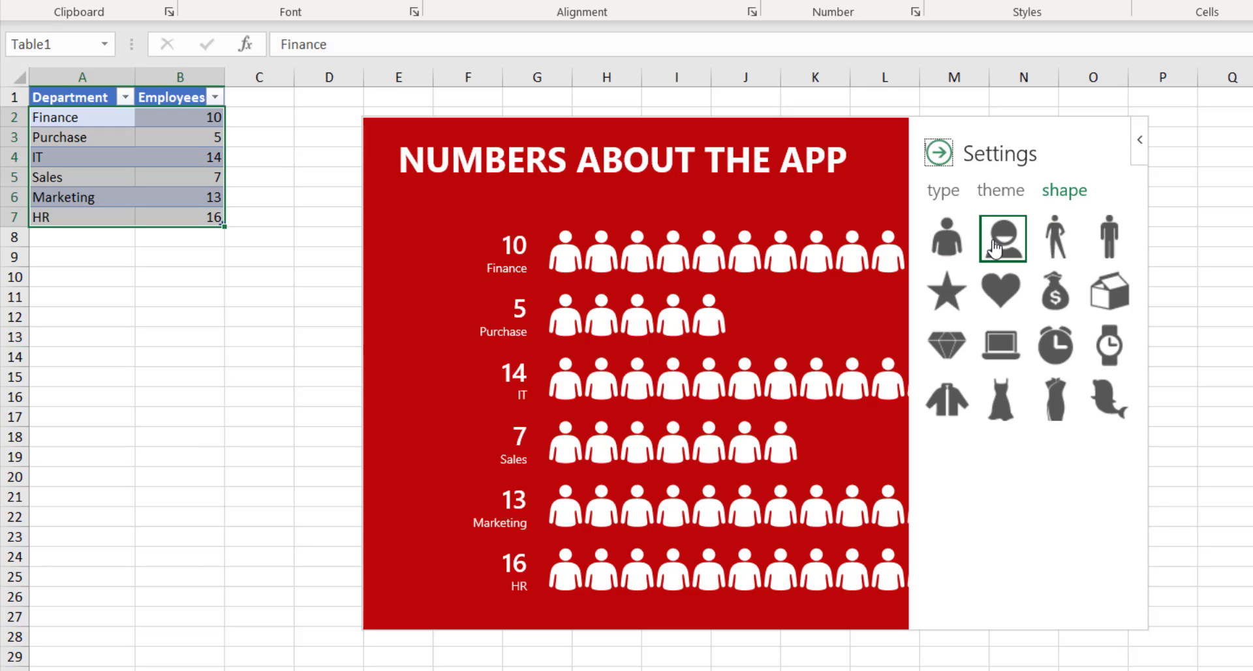
{"action": "left_click", "coordinate": [1063, 247]}
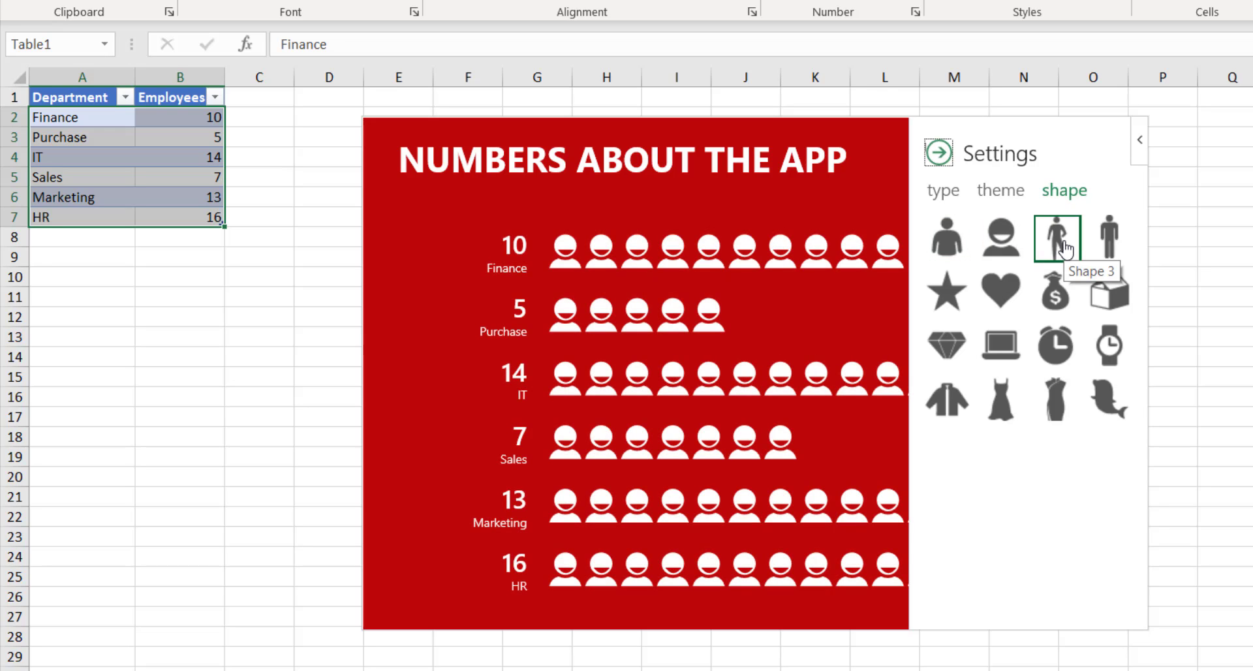
{"action": "left_click", "coordinate": [1107, 247]}
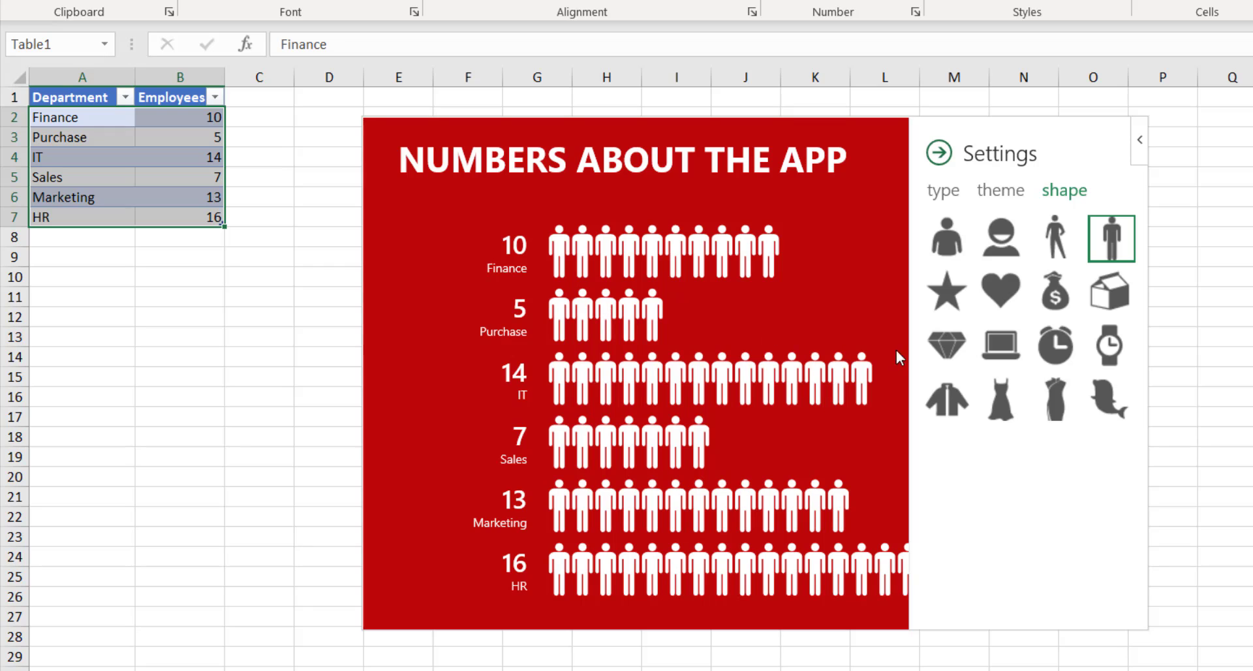
{"action": "left_click", "coordinate": [947, 294]}
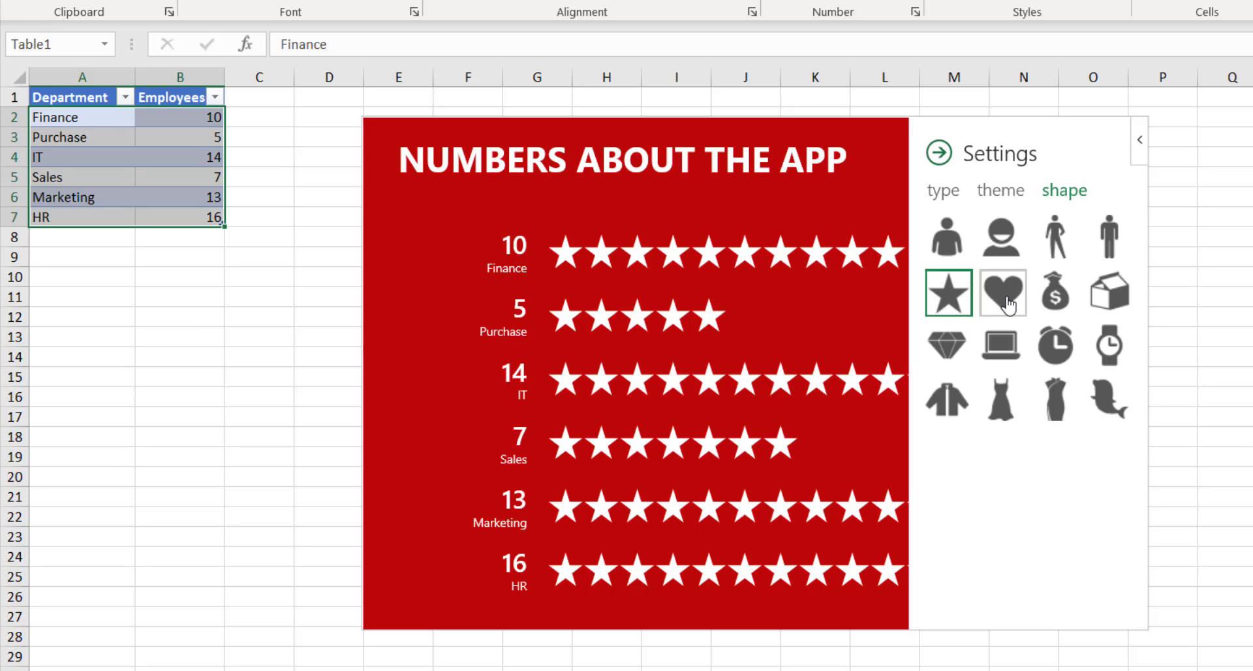
{"action": "left_click", "coordinate": [1055, 300]}
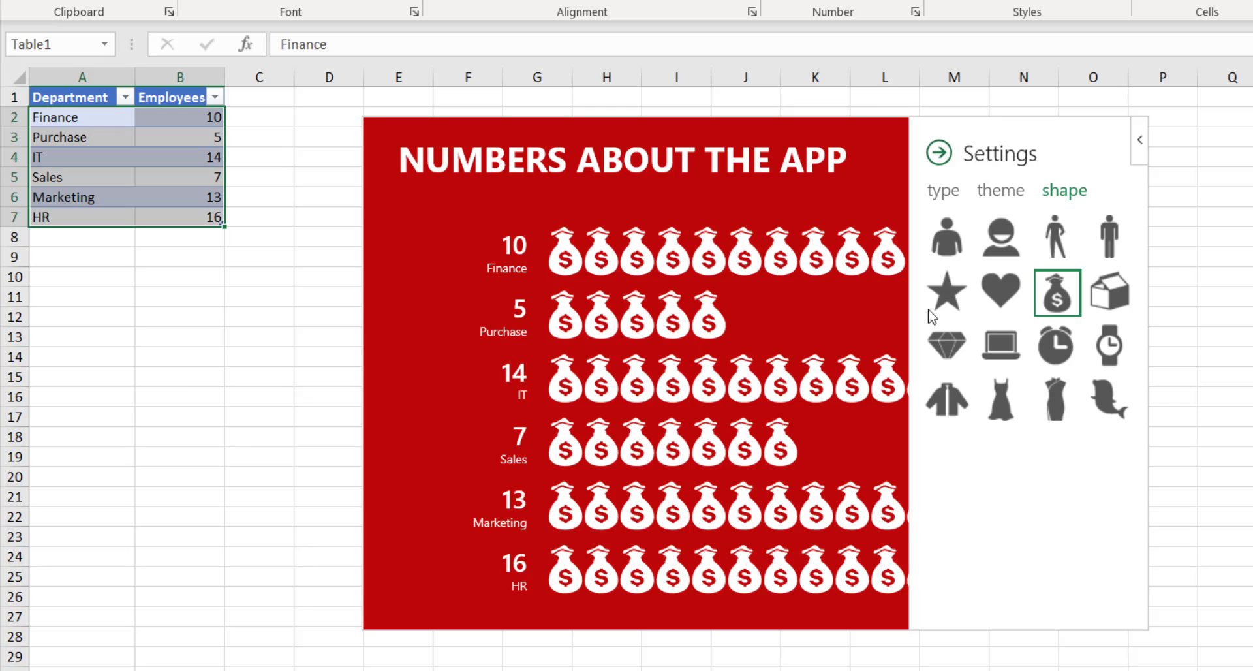
{"action": "left_click", "coordinate": [998, 406]}
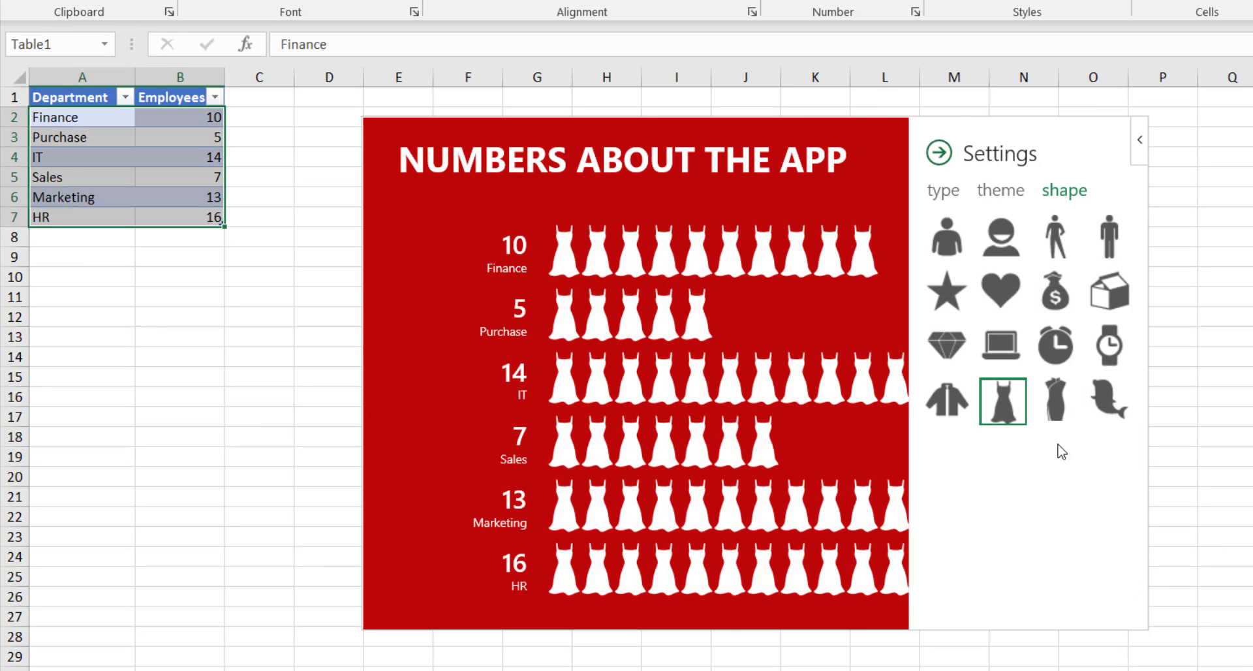
{"action": "left_click", "coordinate": [1001, 190]}
{"action": "left_click", "coordinate": [934, 194]}
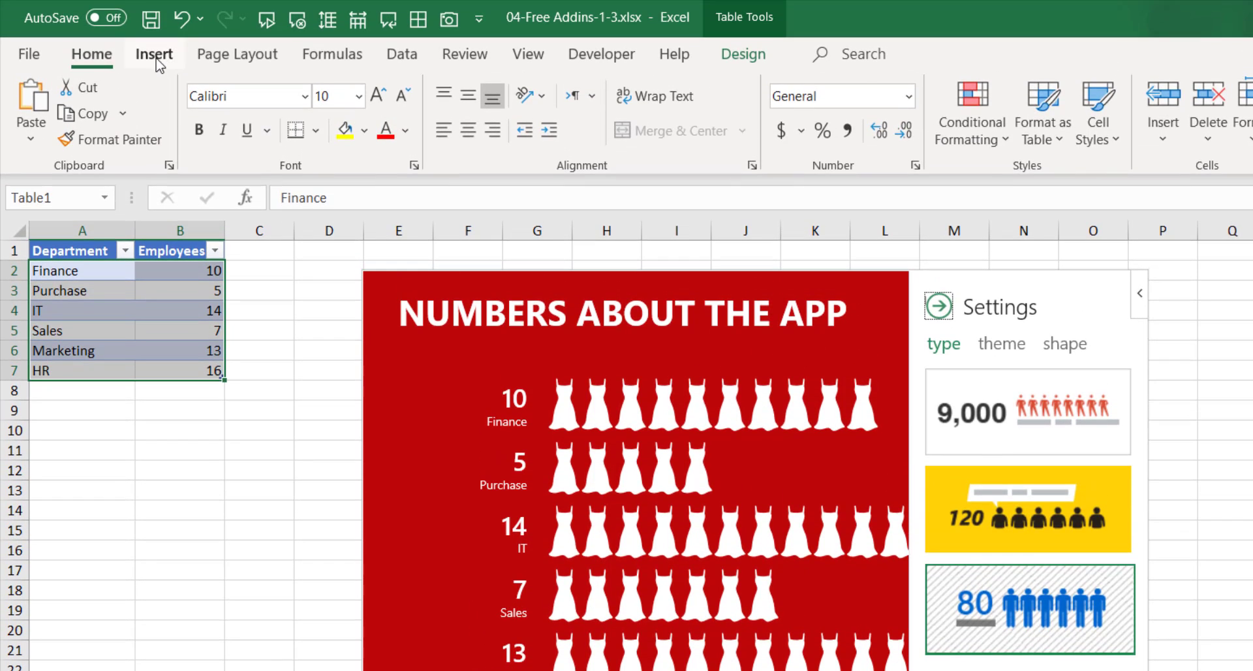
Scroll through the Office Add-ins Store suggestions, then filter by CRM and Data Analytics.
{"action": "left_click", "coordinate": [154, 57]}
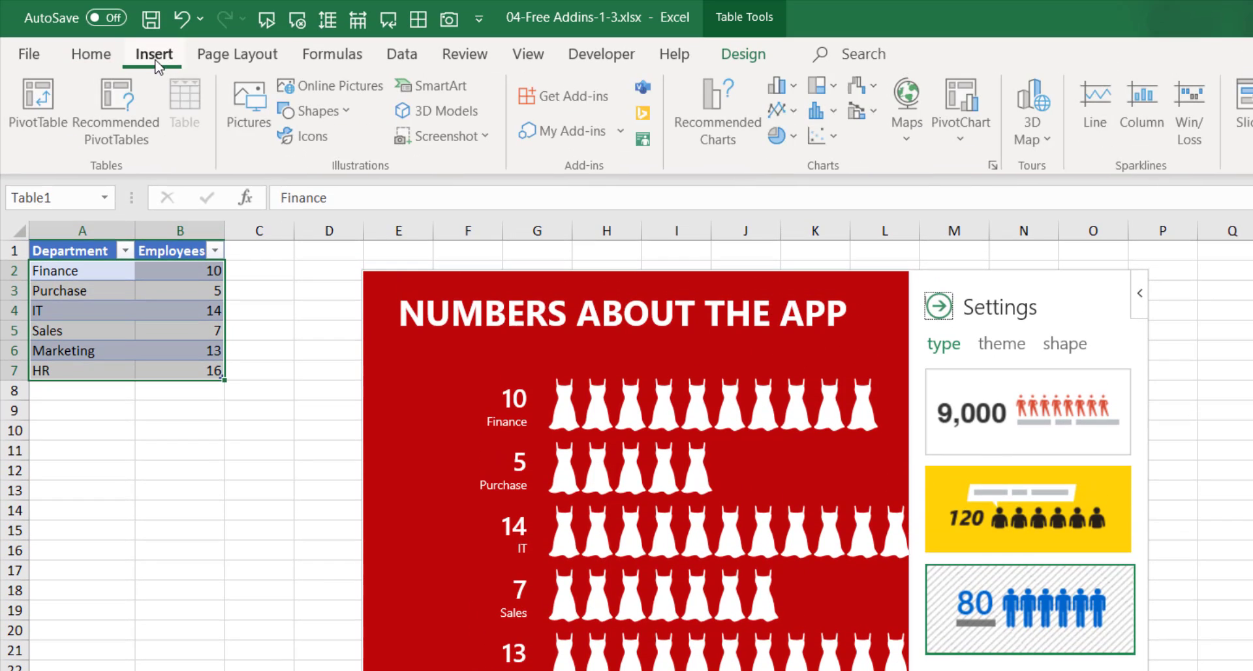
{"action": "left_click", "coordinate": [588, 98]}
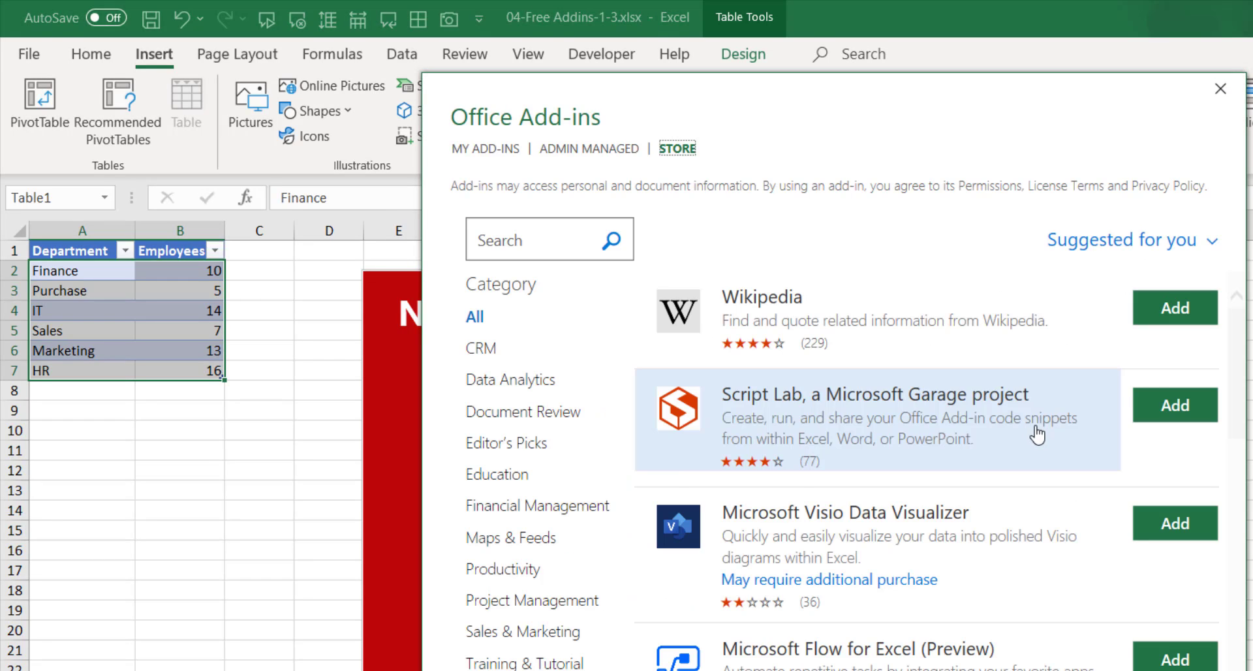
{"action": "scroll", "coordinate": [957, 536], "scroll_direction": "down", "scroll_amount": 2}
{"action": "scroll", "coordinate": [960, 539], "scroll_direction": "down", "scroll_amount": 8}
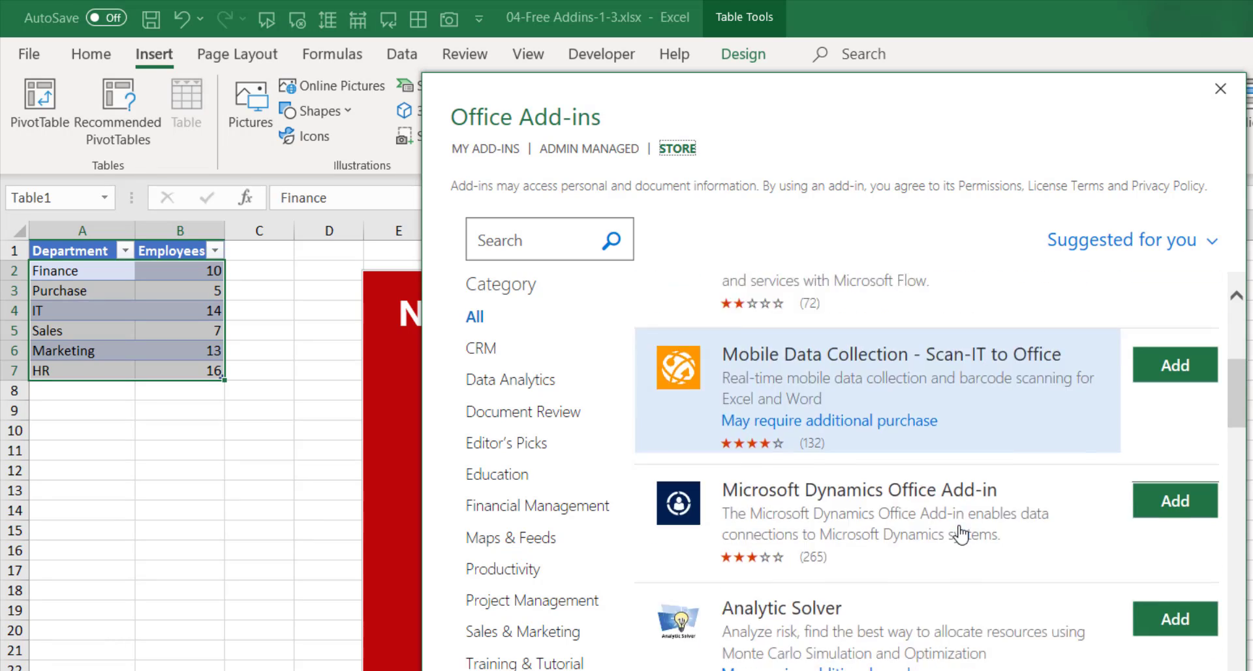
{"action": "scroll", "coordinate": [957, 532], "scroll_direction": "down", "scroll_amount": 3}
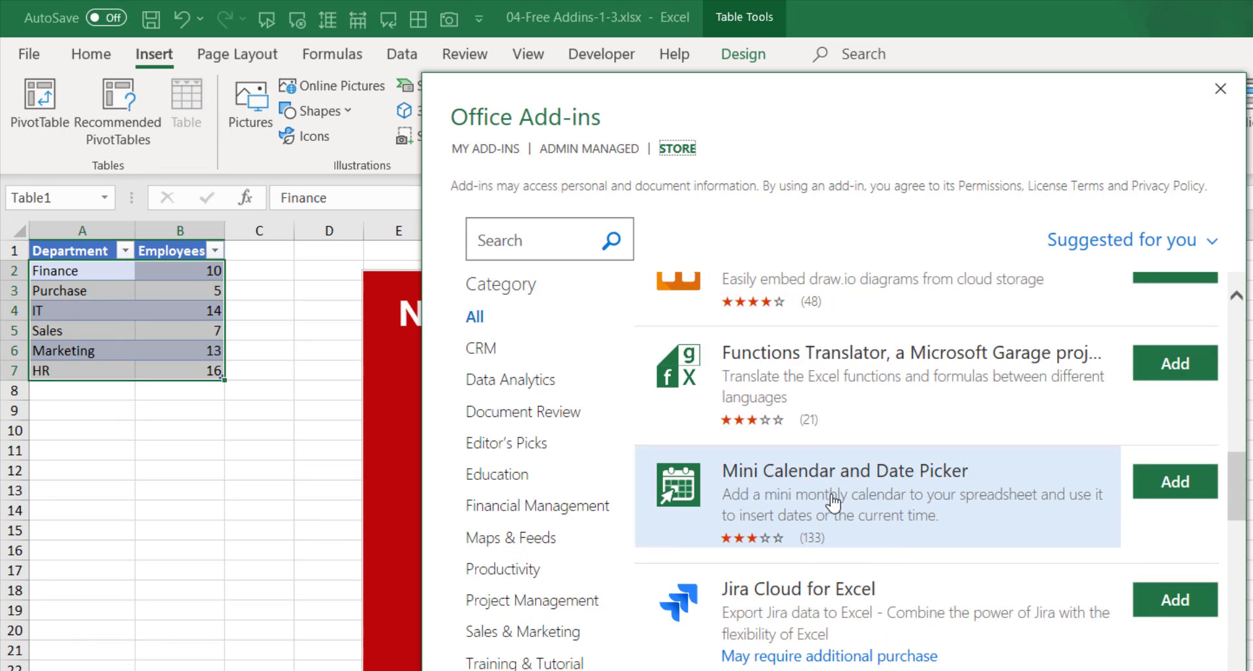
{"action": "scroll", "coordinate": [884, 548], "scroll_direction": "up", "scroll_amount": 10}
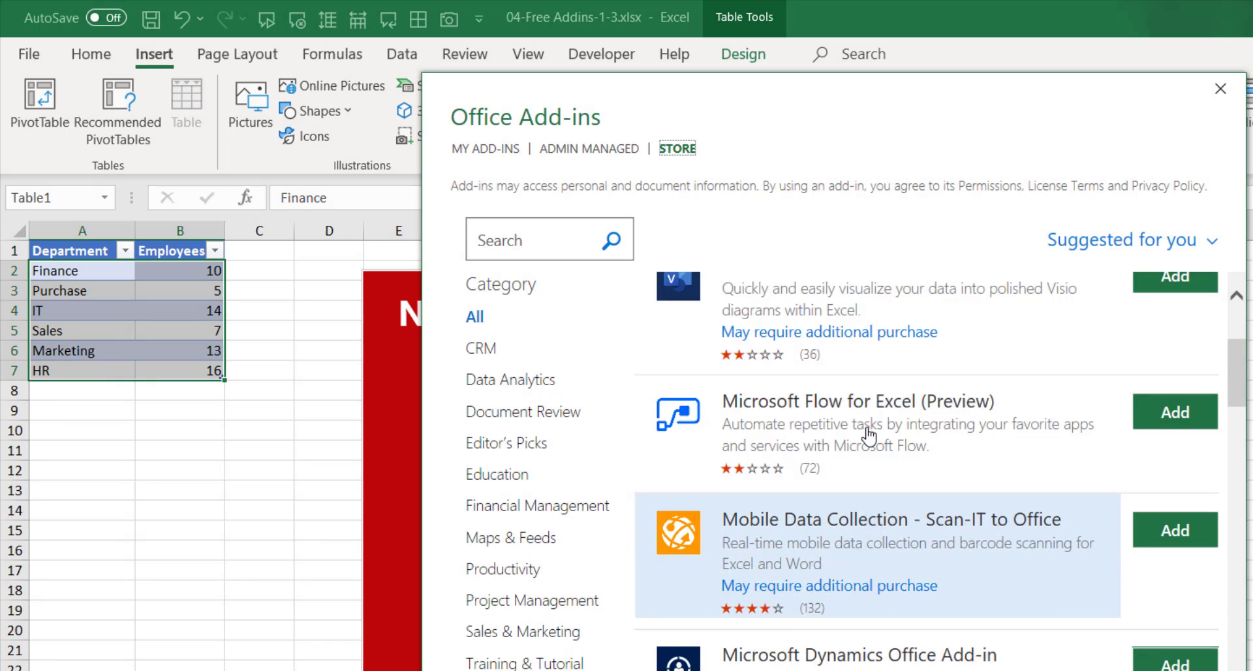
{"action": "scroll", "coordinate": [868, 434], "scroll_direction": "up", "scroll_amount": 2}
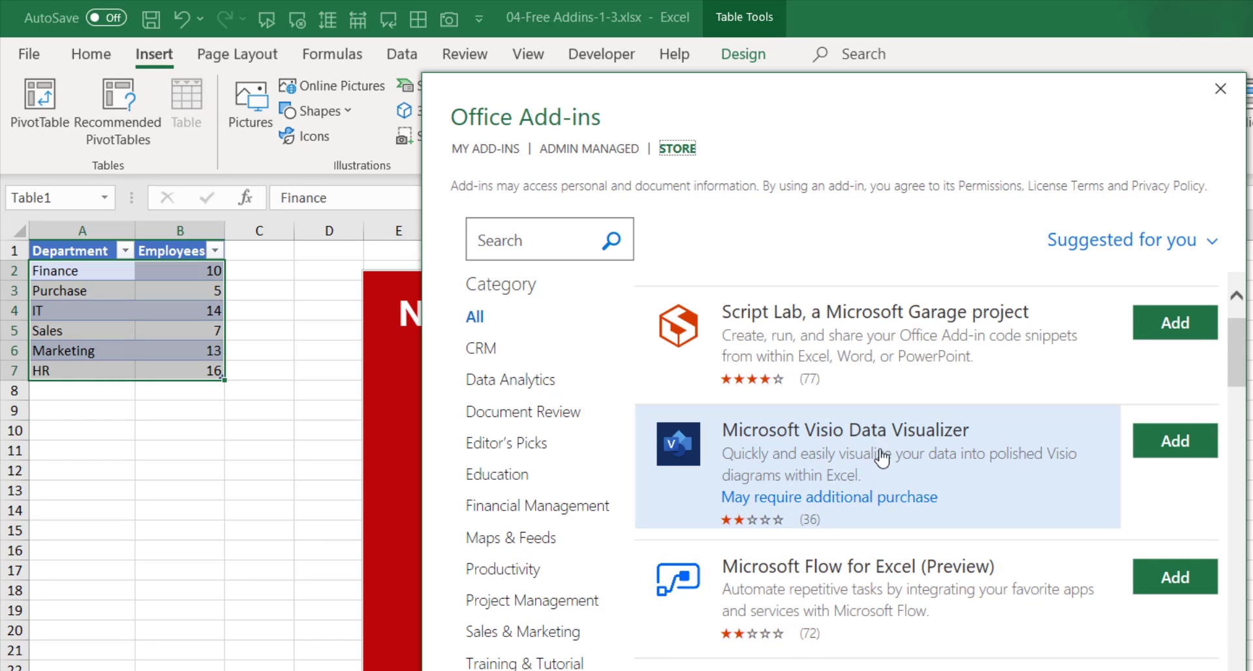
{"action": "scroll", "coordinate": [889, 460], "scroll_direction": "down", "scroll_amount": 9}
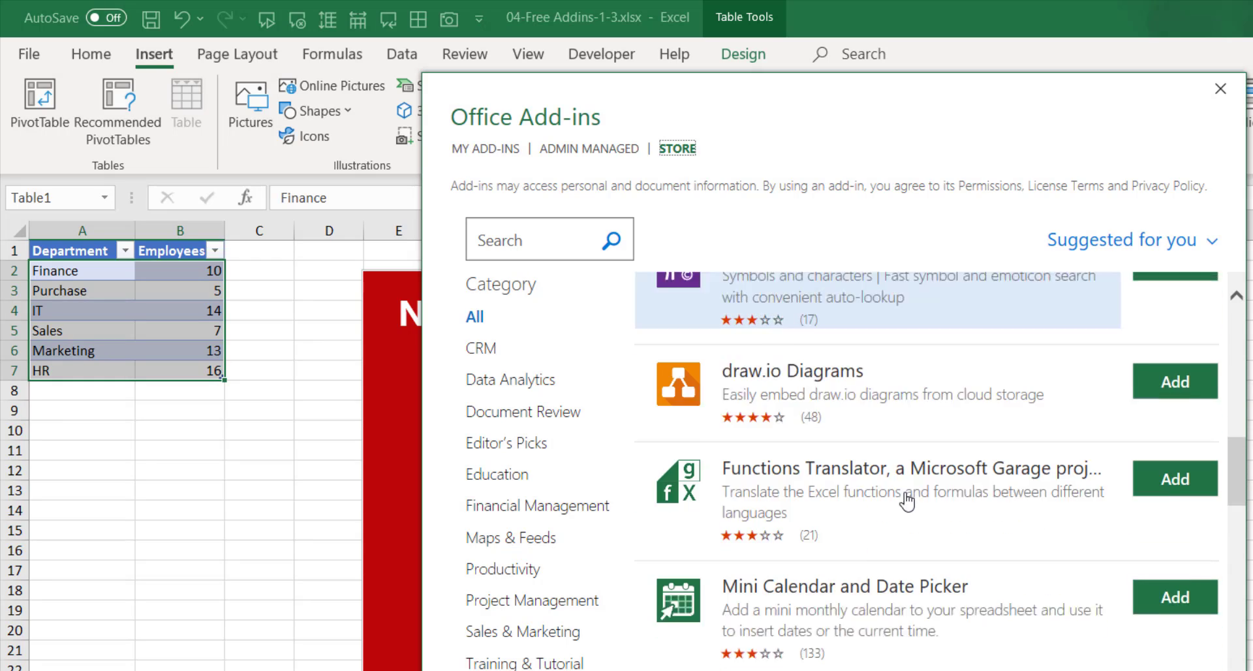
{"action": "scroll", "coordinate": [903, 501], "scroll_direction": "down", "scroll_amount": 8}
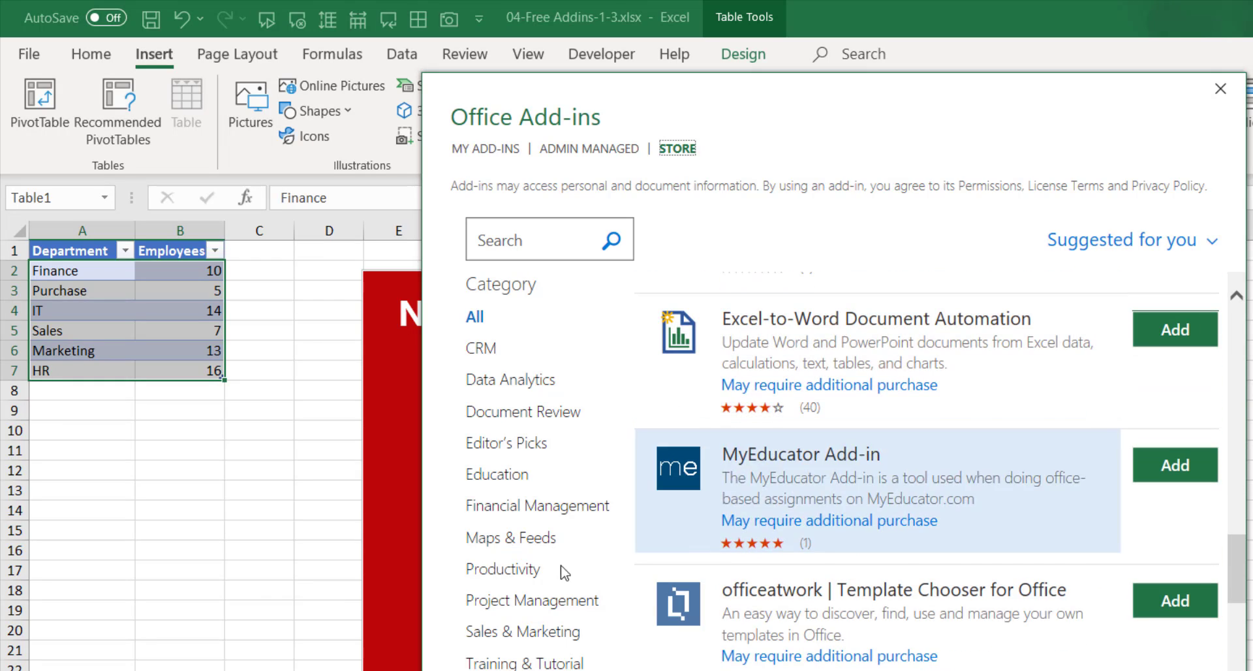
{"action": "left_click", "coordinate": [483, 349]}
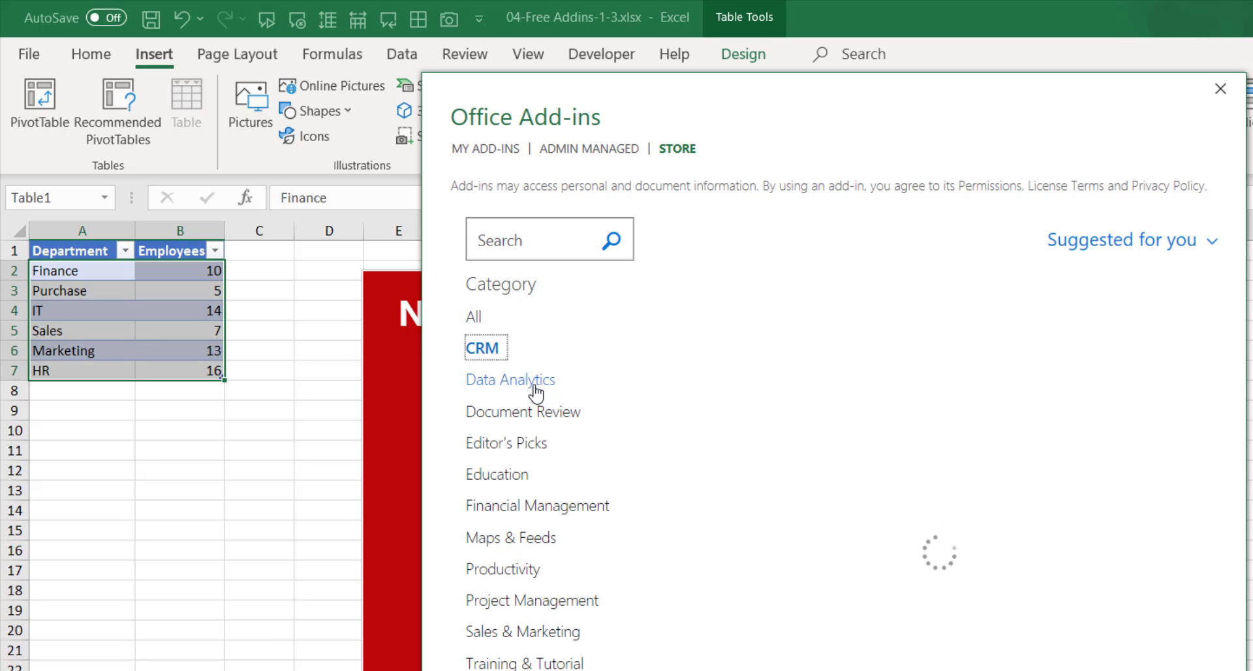
{"action": "left_click", "coordinate": [536, 382]}
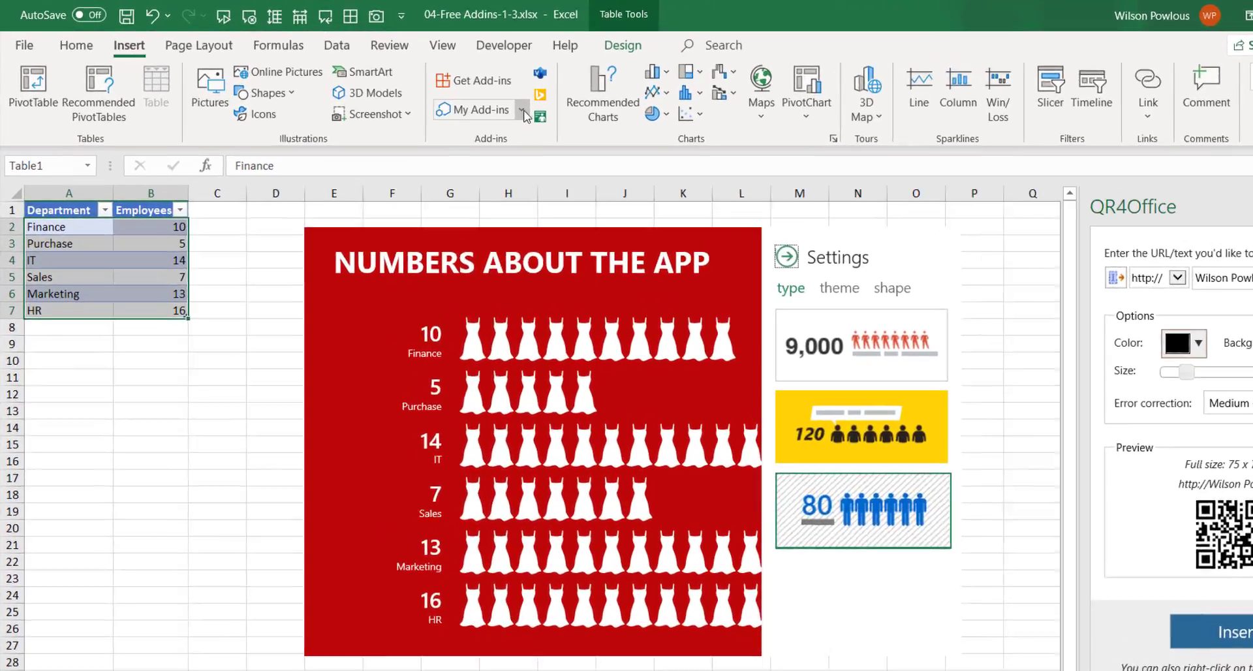
Remove People Graph from My Add-ins, leaving QR4Office and Web Video Player.
{"action": "left_click", "coordinate": [472, 101]}
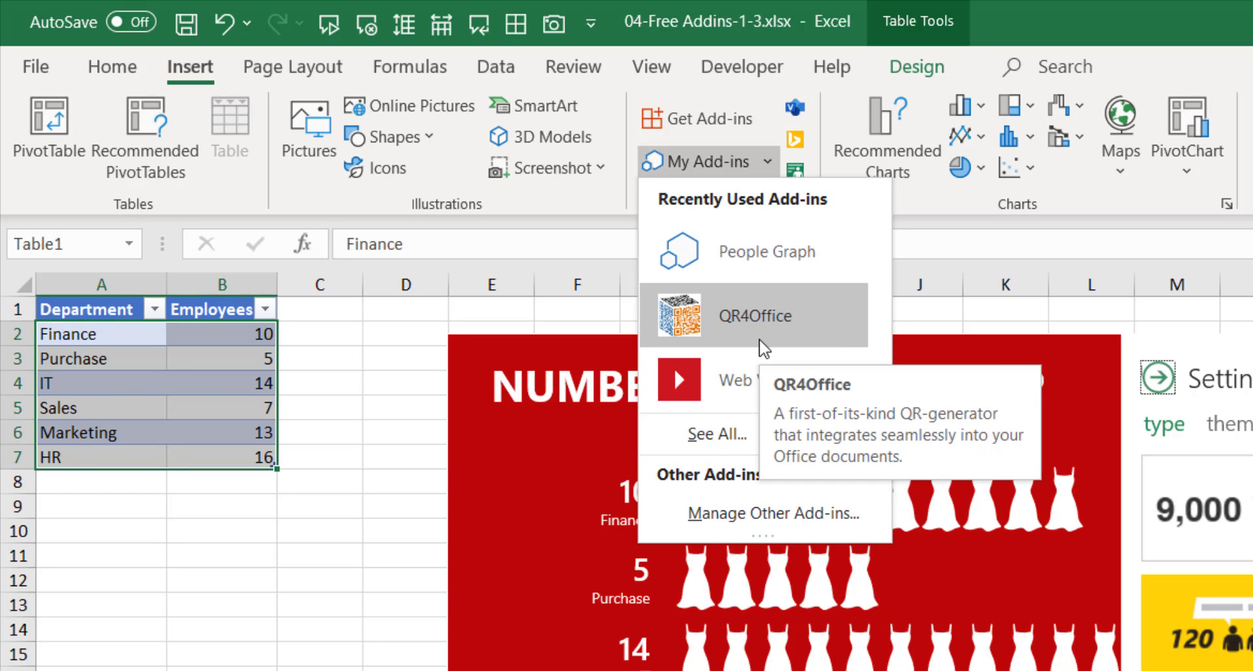
{"action": "right_click", "coordinate": [770, 265]}
{"action": "left_click", "coordinate": [852, 281]}
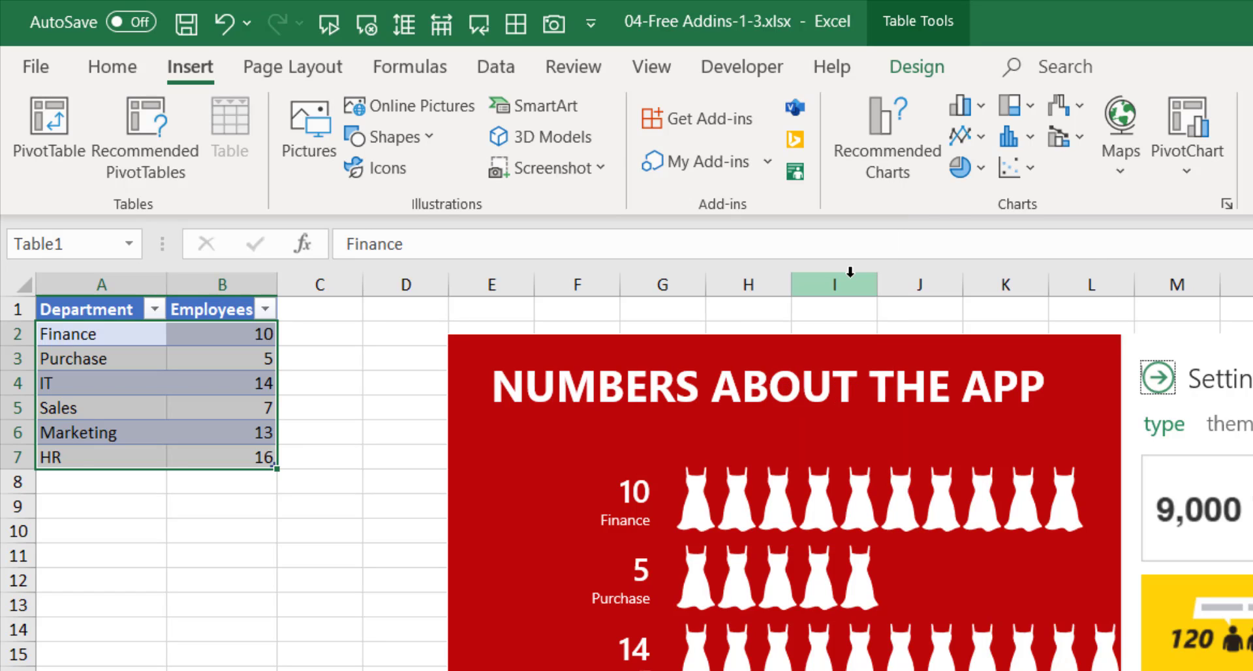
{"action": "left_click", "coordinate": [768, 160]}
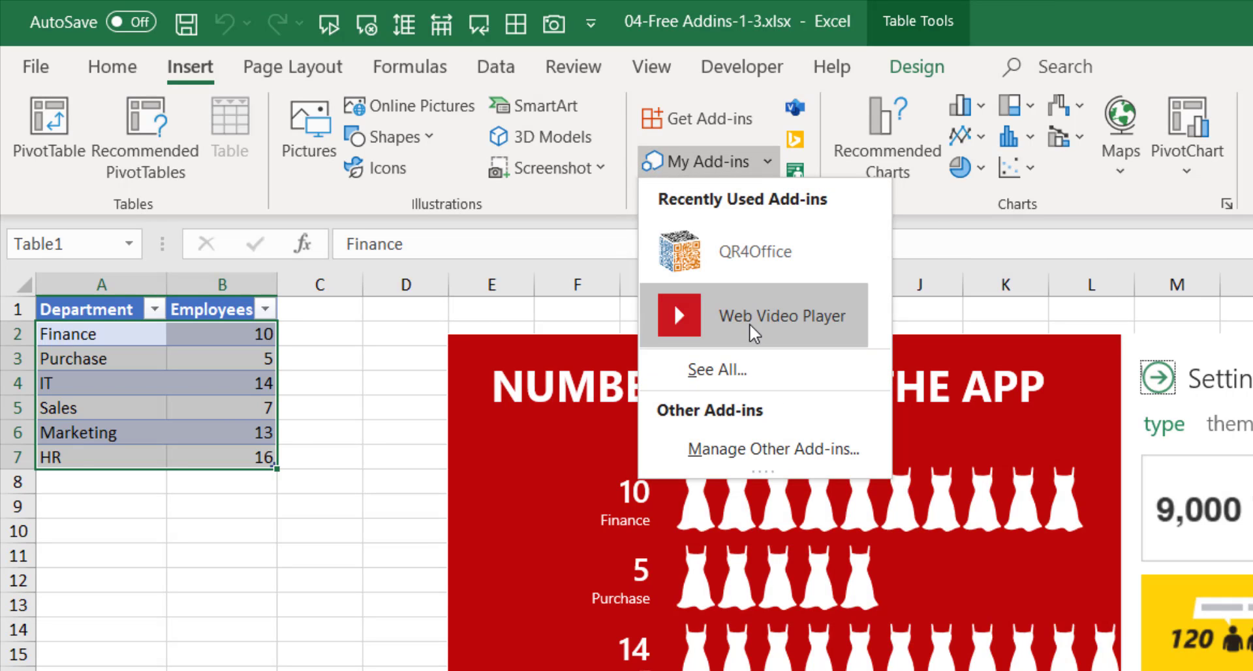
{"action": "left_click", "coordinate": [482, 620]}
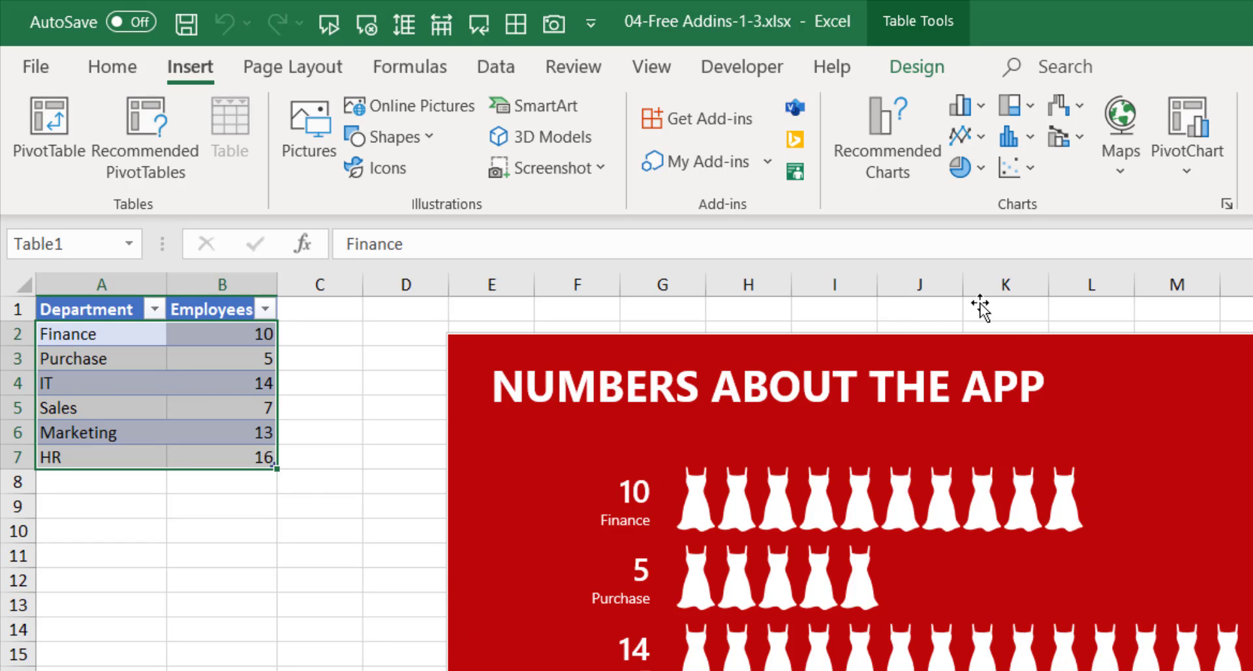
Reopen My Add-ins, open the Office Add-ins store, then close it.
{"action": "left_click", "coordinate": [770, 163]}
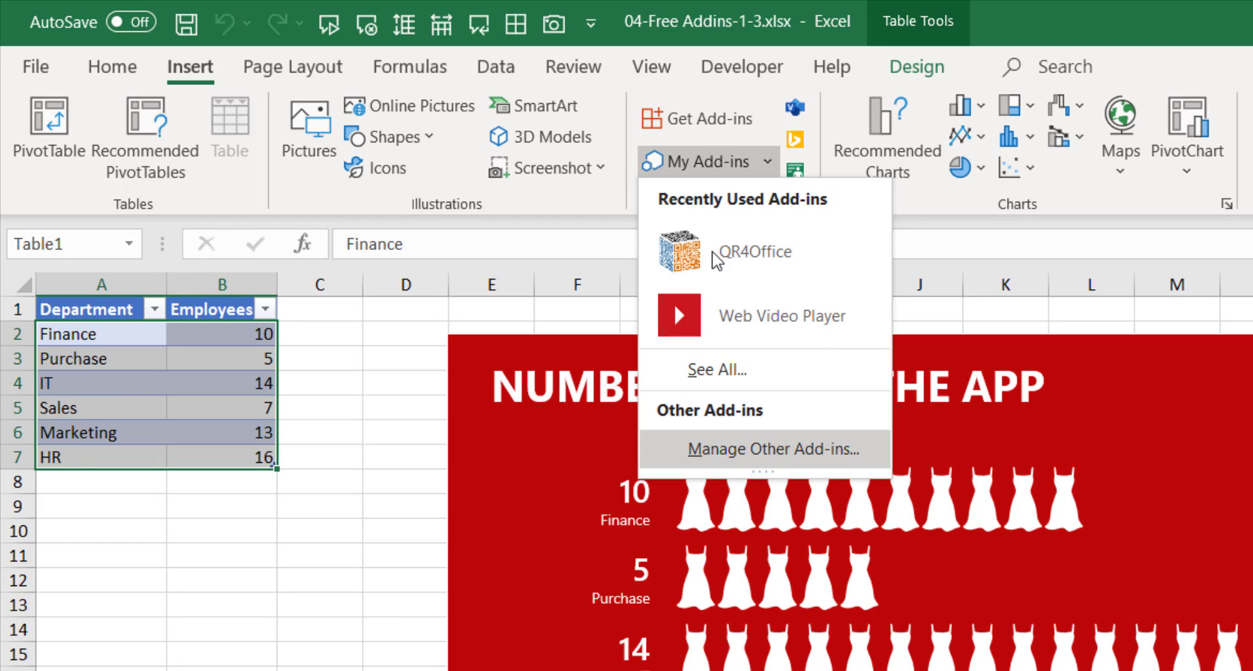
{"action": "left_click", "coordinate": [692, 127]}
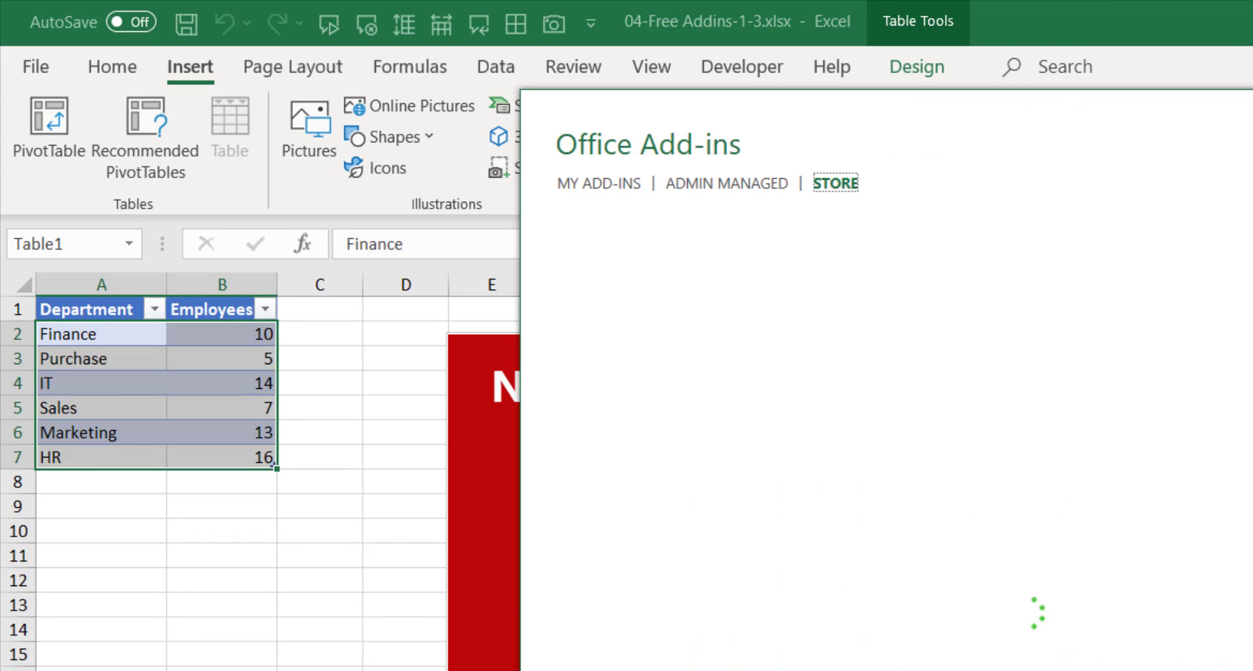
{"action": "key", "text": "Escape"}
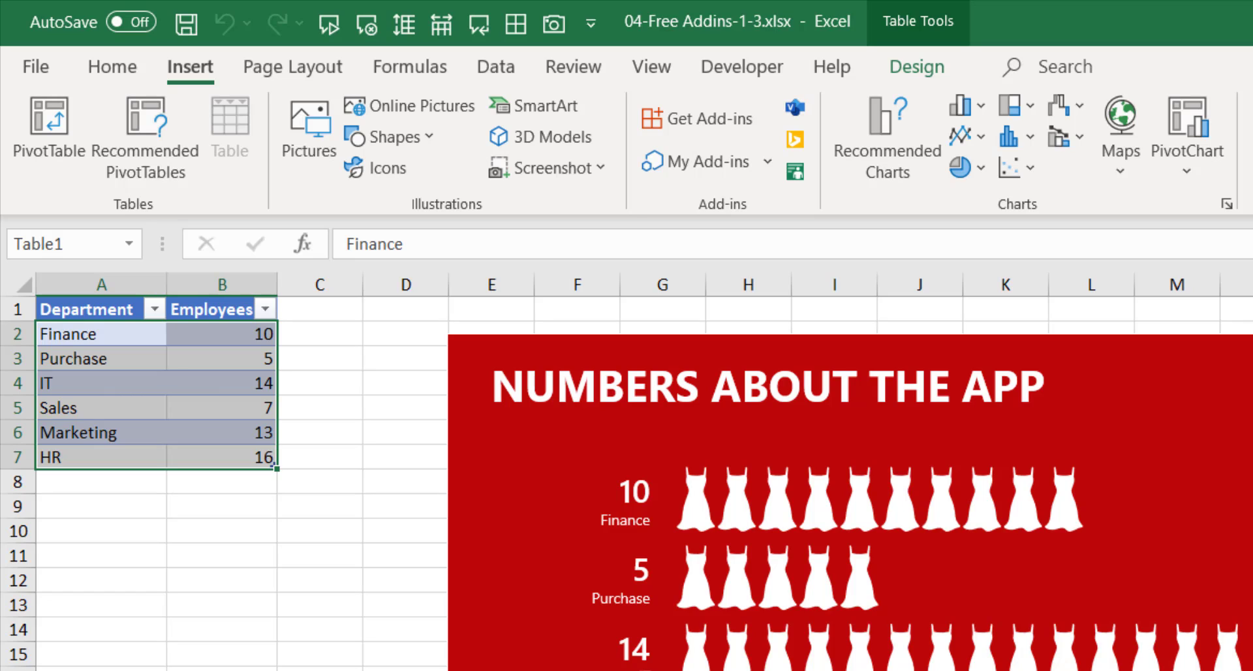